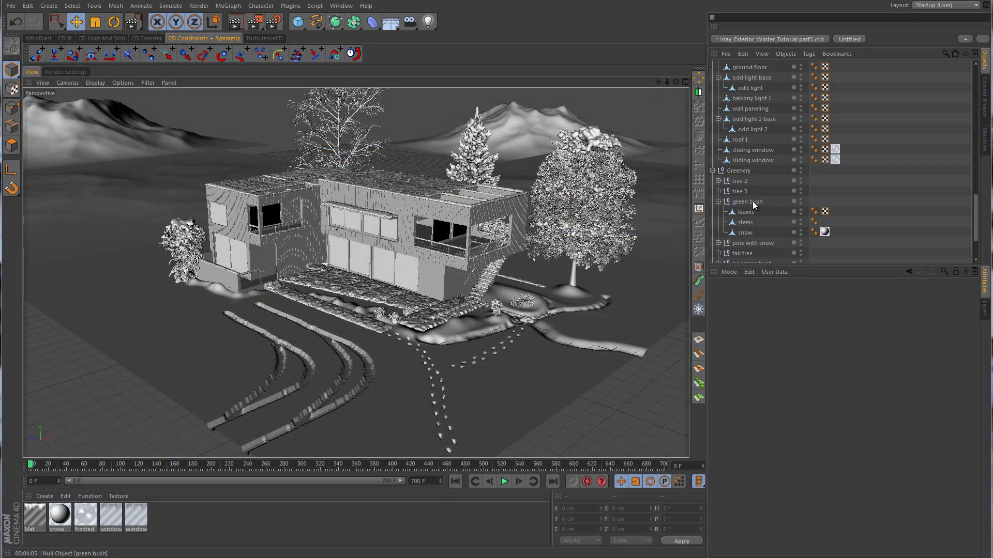
- Select the green bush group and bring it up close in the perspective view
click(753, 201)
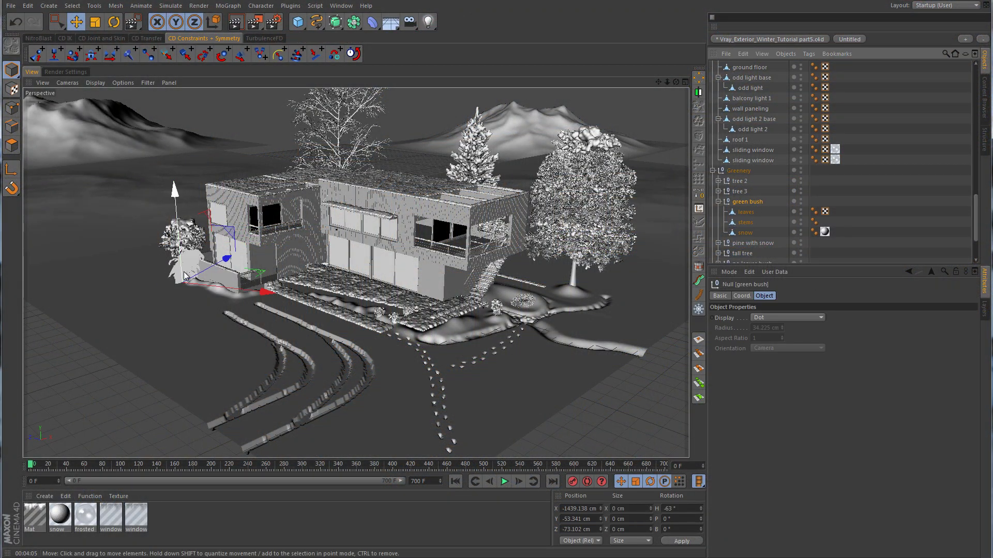
scroll(336, 289, up, 2)
alt+middle_drag(337, 288, 424, 324)
alt+right_drag(379, 333, 429, 335)
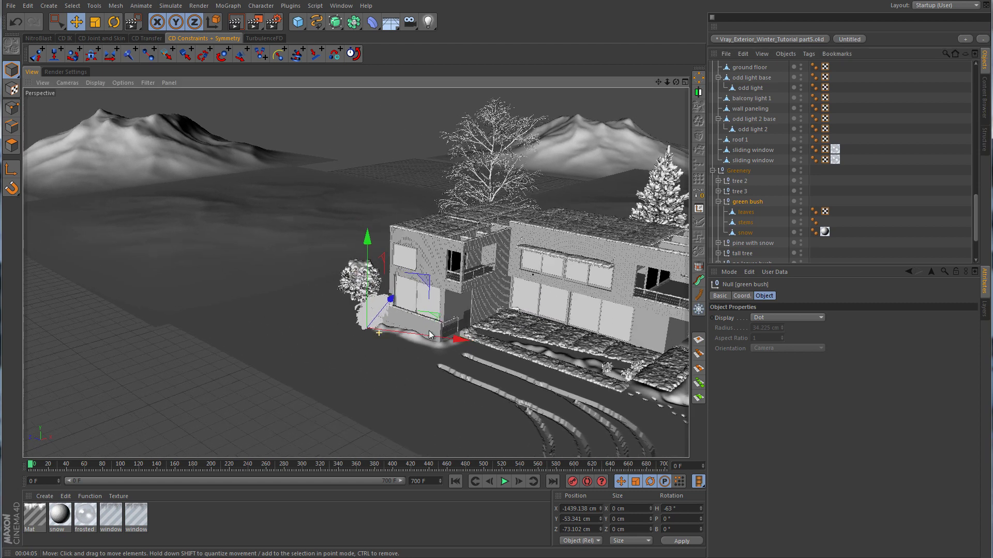
scroll(429, 335, up, 5)
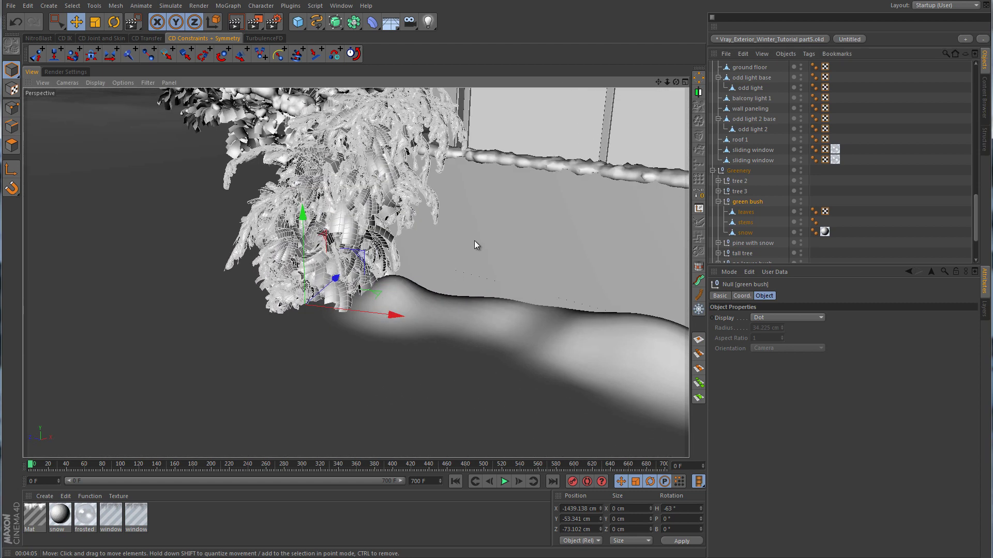
alt+middle_drag(474, 241, 482, 319)
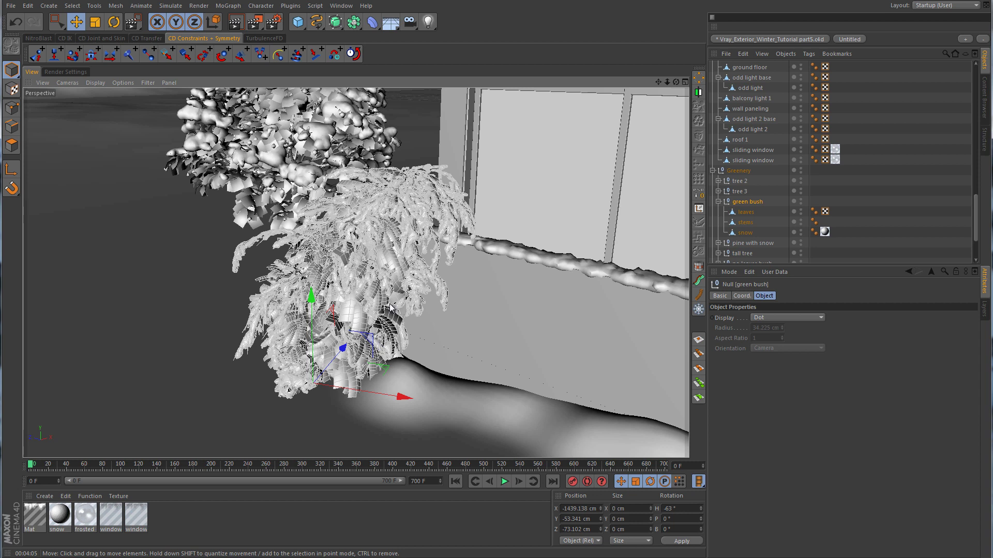
- Create a VrayAdvancedMaterial and set its preview shape to Plane
click(44, 496)
mouse_move(66, 422)
mouse_move(135, 421)
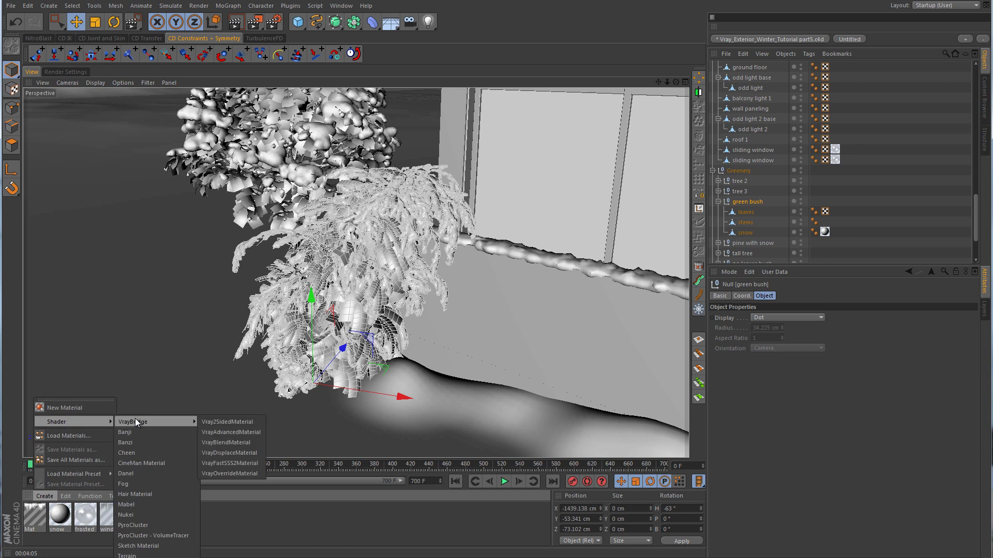
click(239, 428)
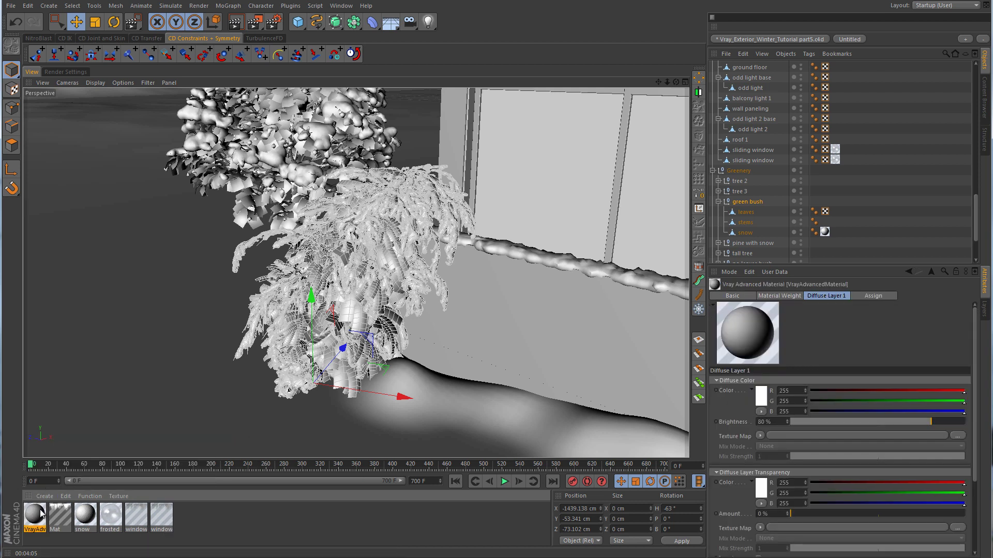
double_click(34, 515)
right_click(184, 101)
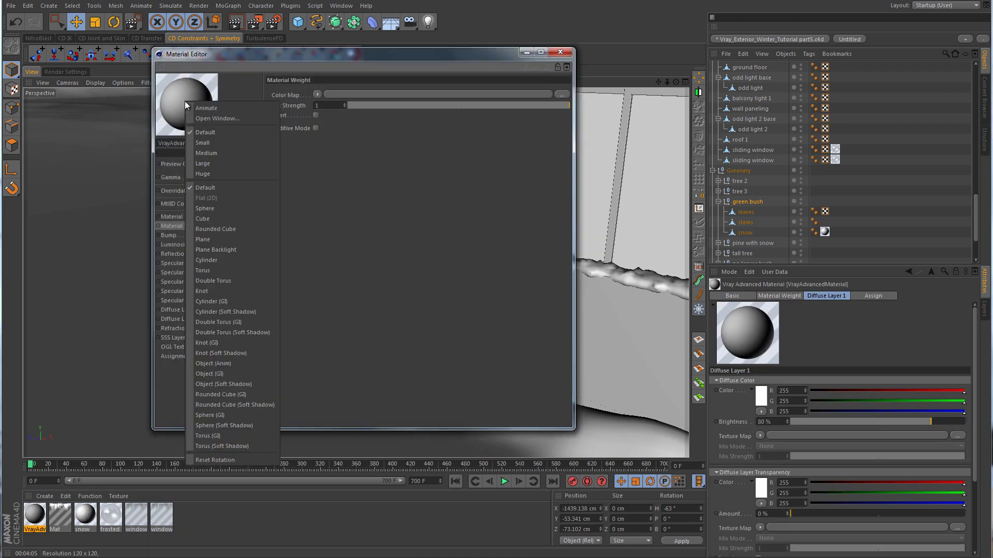
click(210, 240)
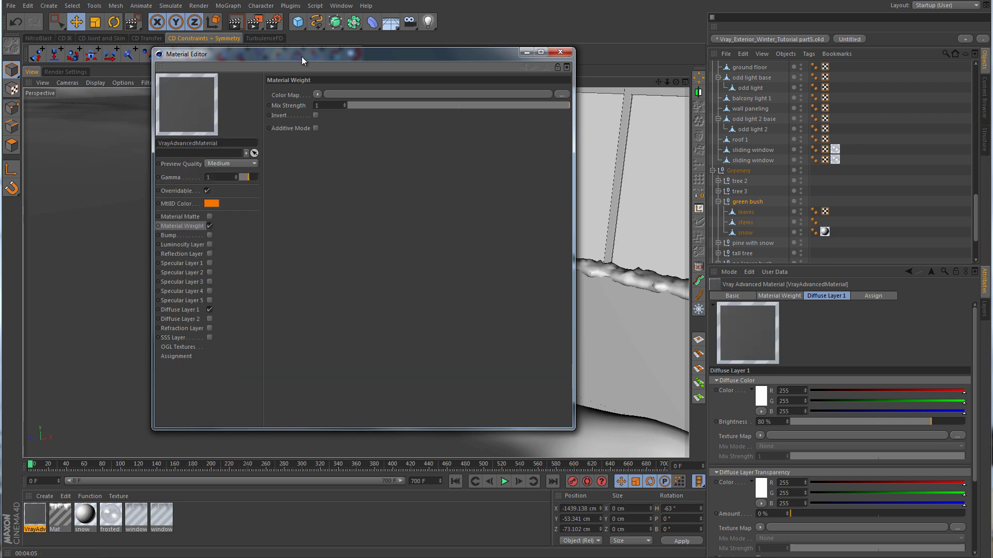
drag(302, 57, 493, 66)
- Load AM100_024_color_leaf from the tex folder as the Diffuse Layer 1 texture map of the VRay material
click(383, 320)
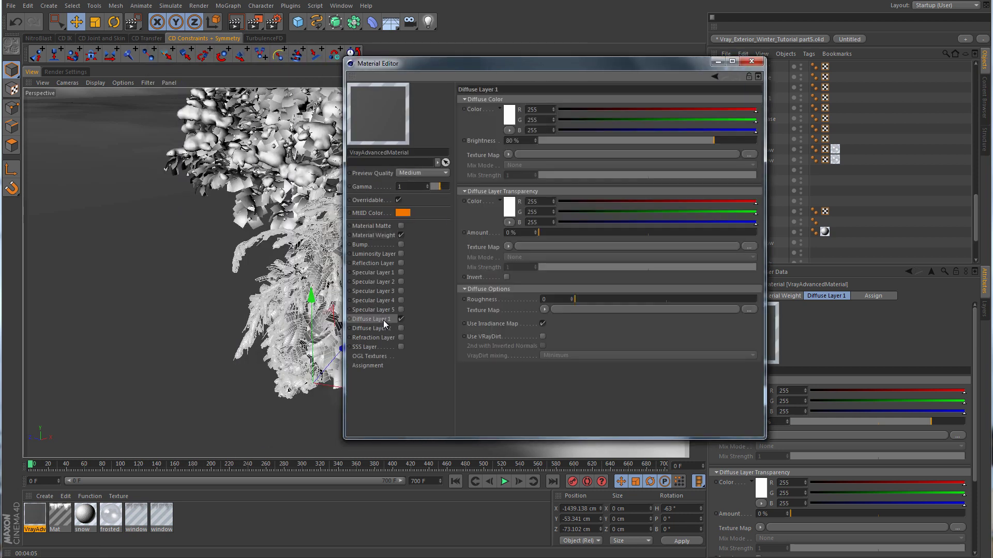
click(78, 557)
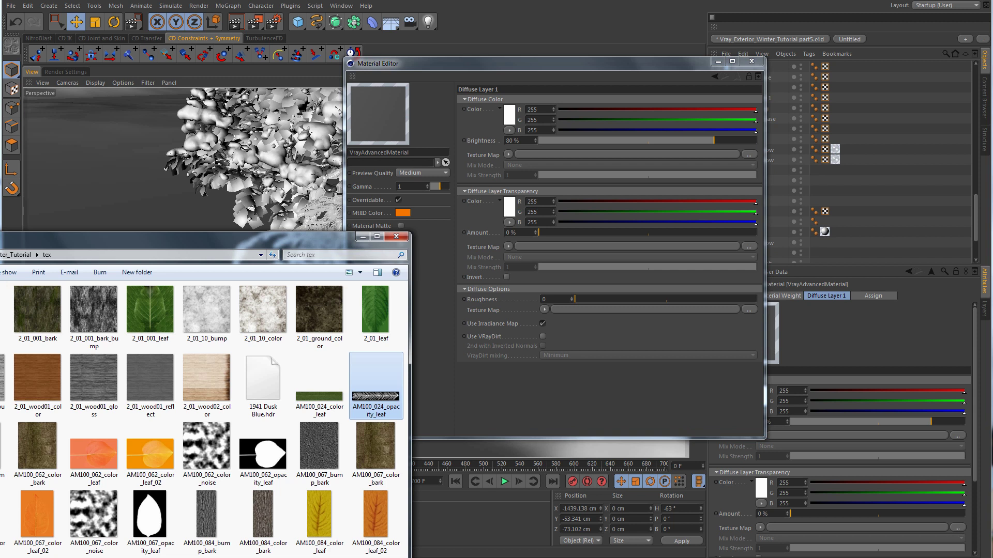
drag(284, 232, 445, 222)
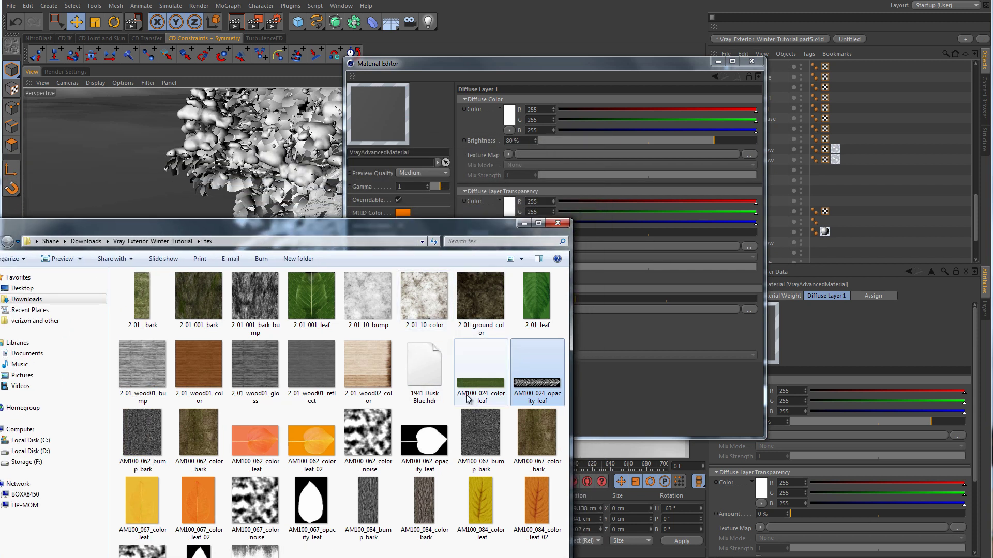
click(494, 401)
drag(504, 228, 375, 321)
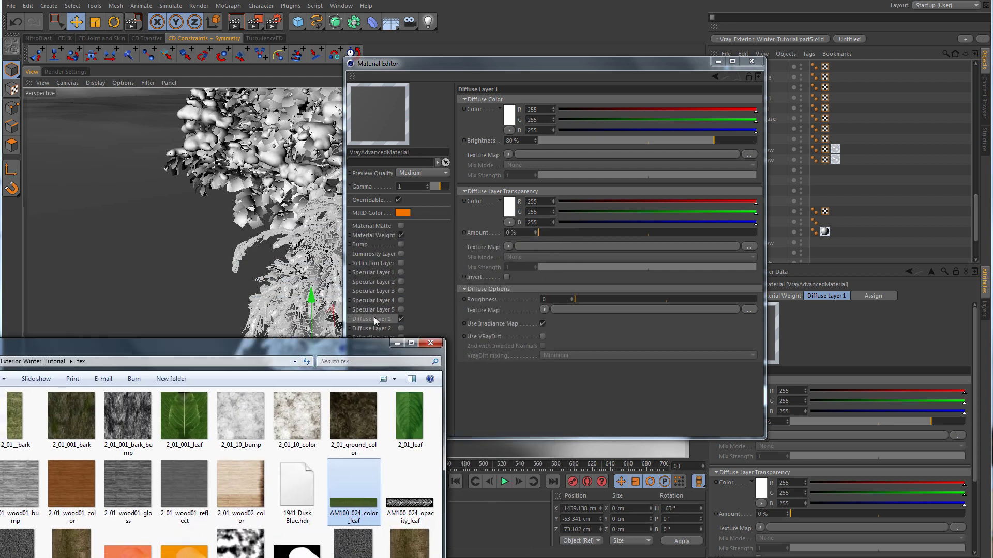
drag(362, 380, 532, 153)
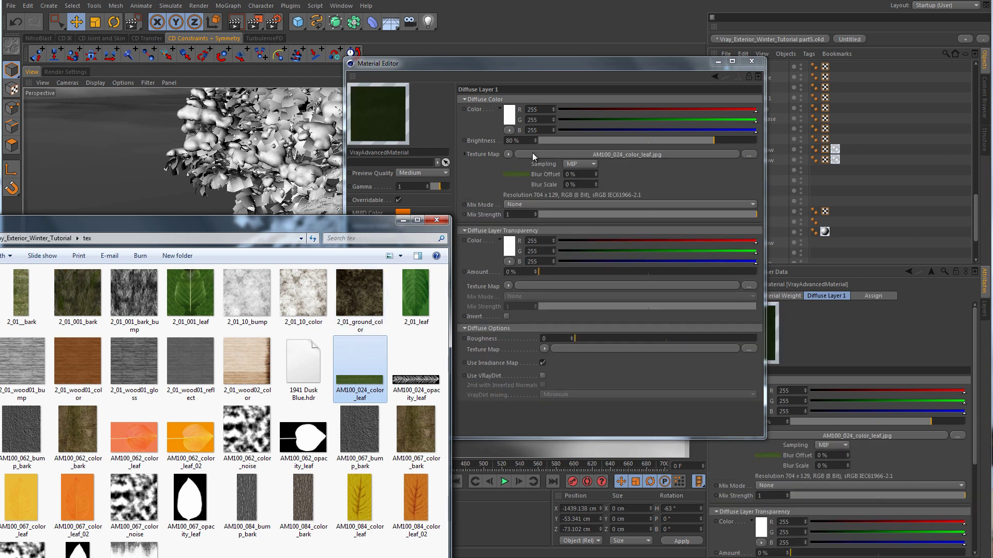
click(488, 61)
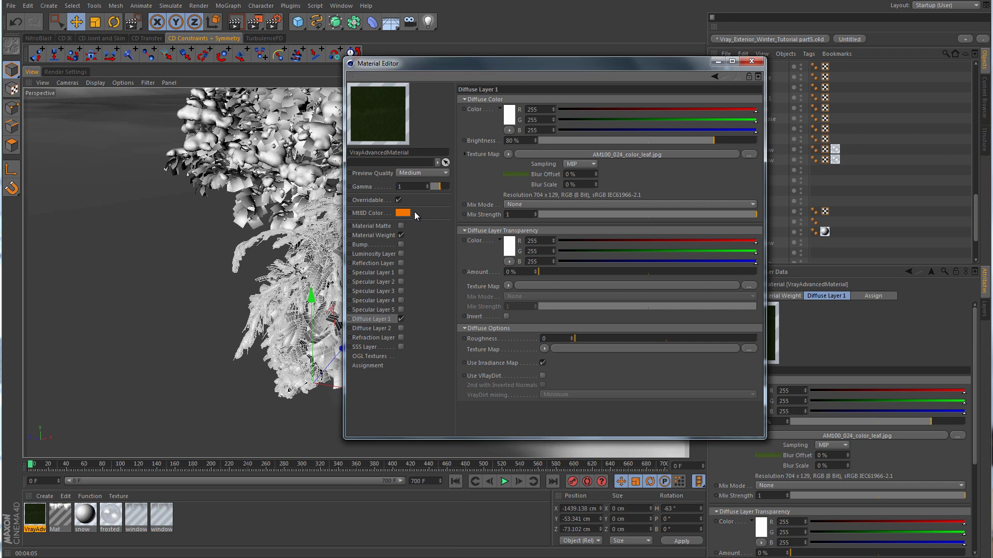
- Load AM100_024_opacity_leaf from the tex folder as the Material Weight color map of the VRay material
click(373, 235)
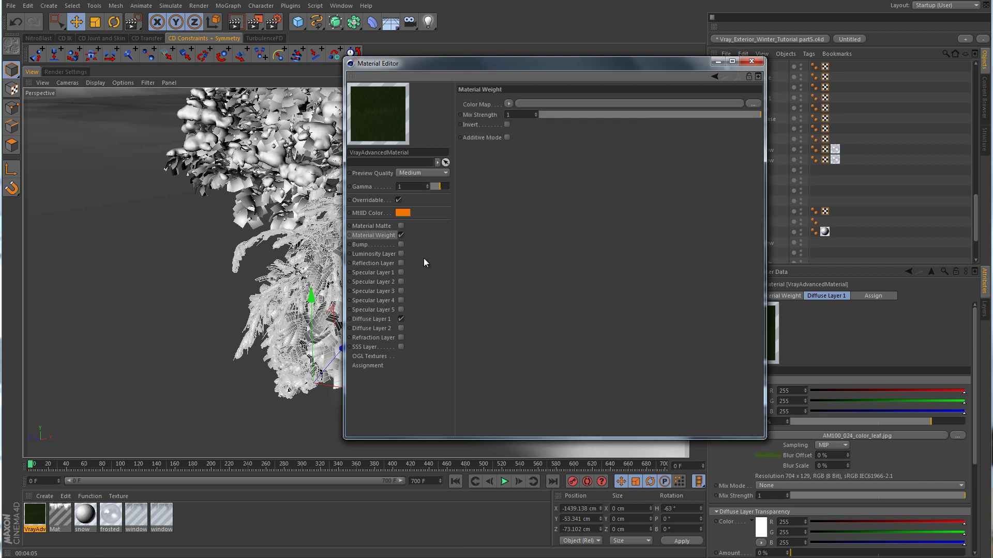
key(alt+Tab)
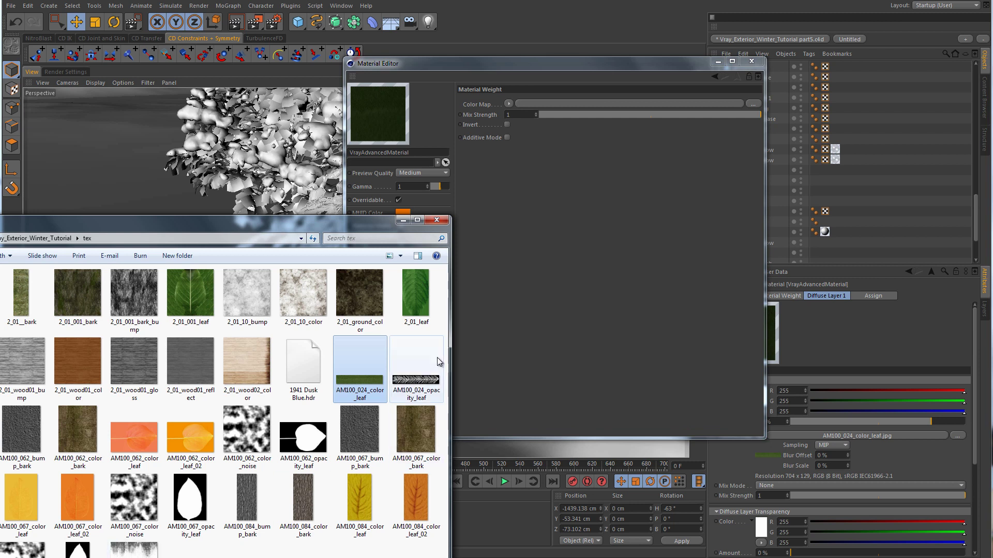
click(425, 382)
drag(425, 401, 553, 176)
drag(549, 107, 549, 107)
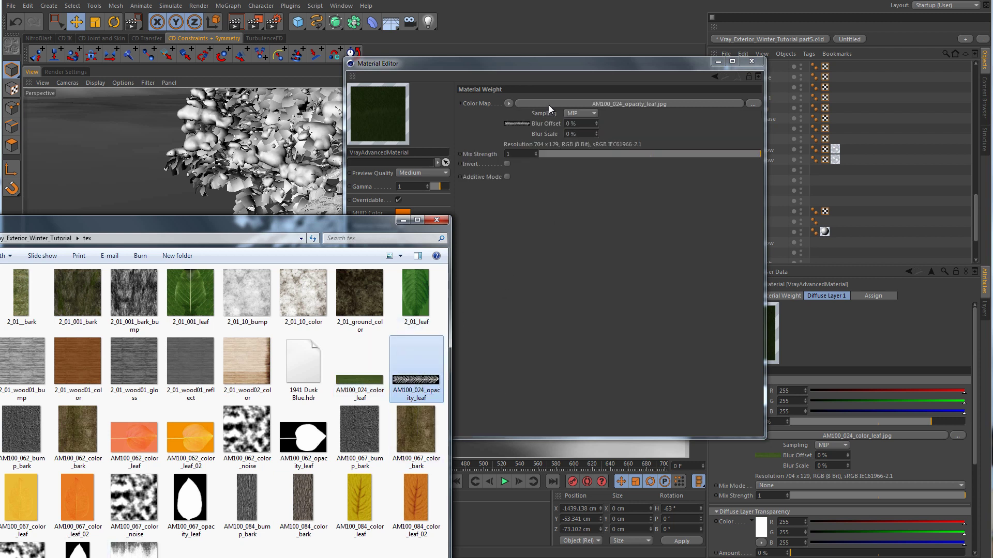
click(555, 282)
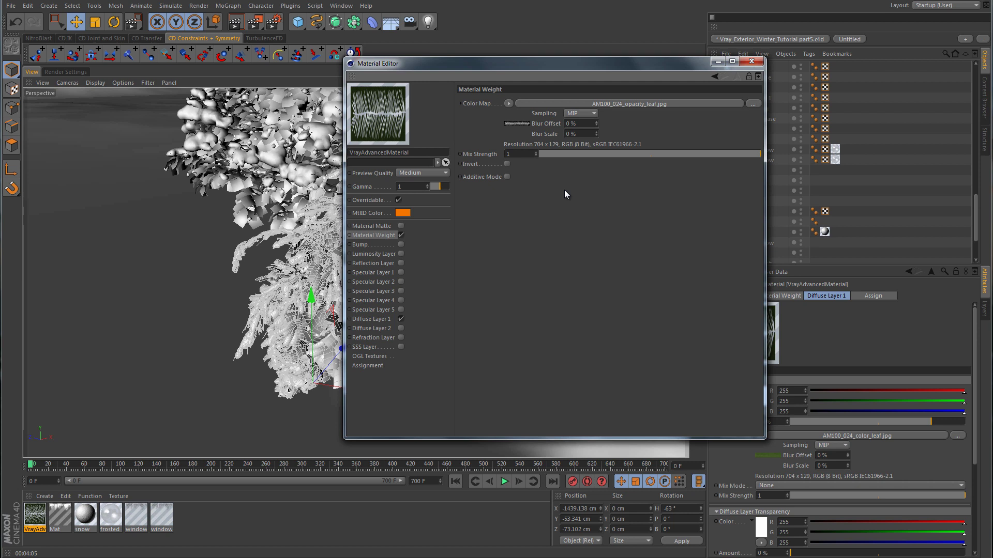
- Create a standard comparison material with a flat plane preview and a green color of R 0, G 184, B 3
double_click(200, 510)
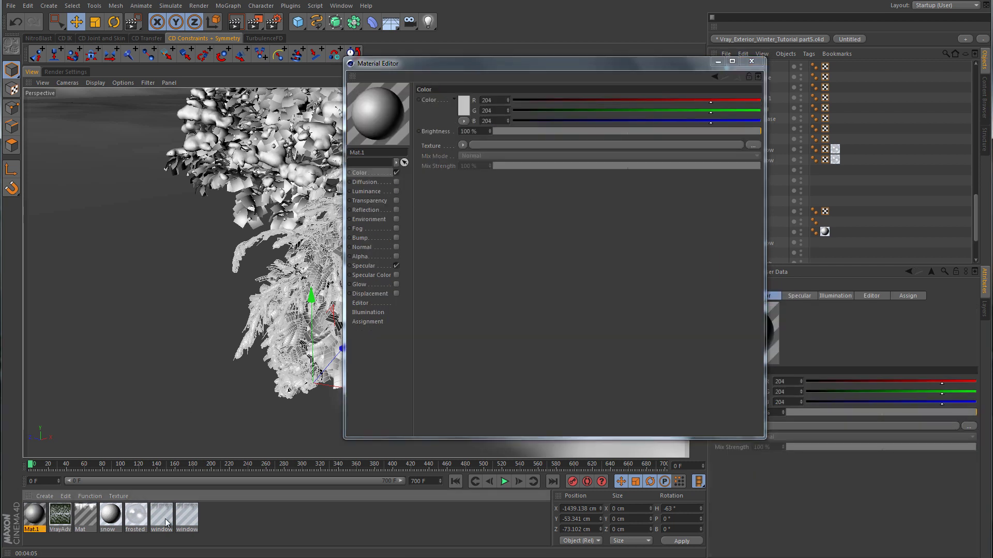
right_click(386, 111)
click(408, 250)
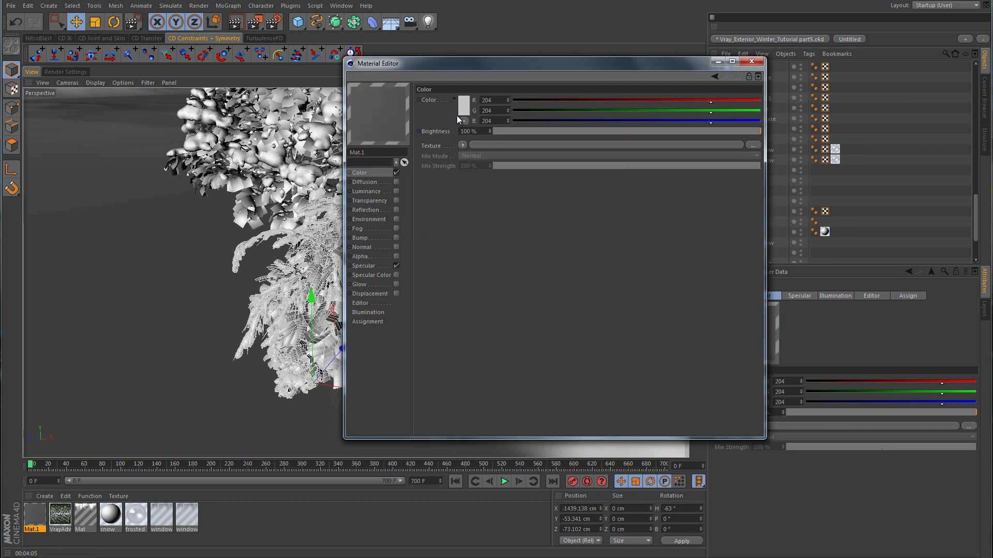
click(461, 110)
click(470, 73)
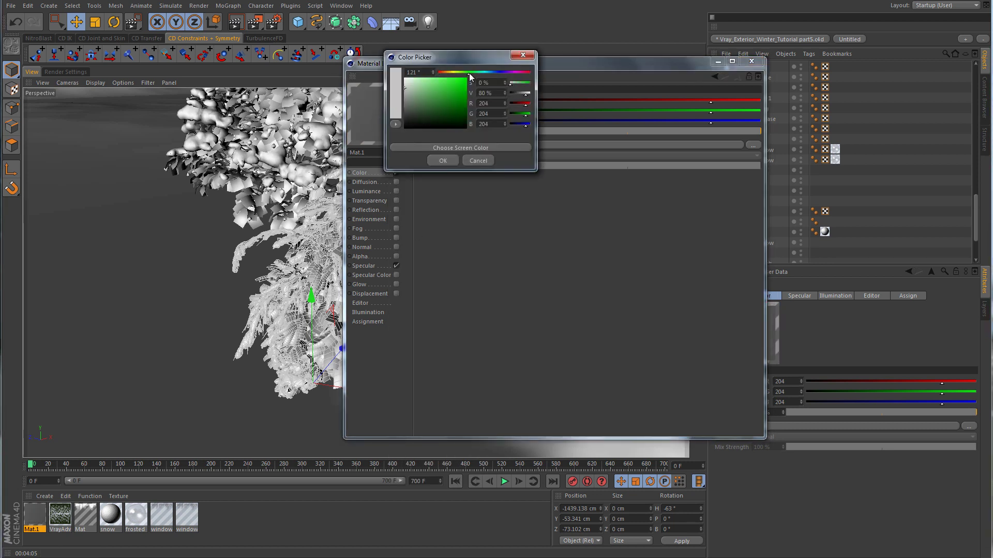
drag(465, 92, 473, 91)
click(443, 161)
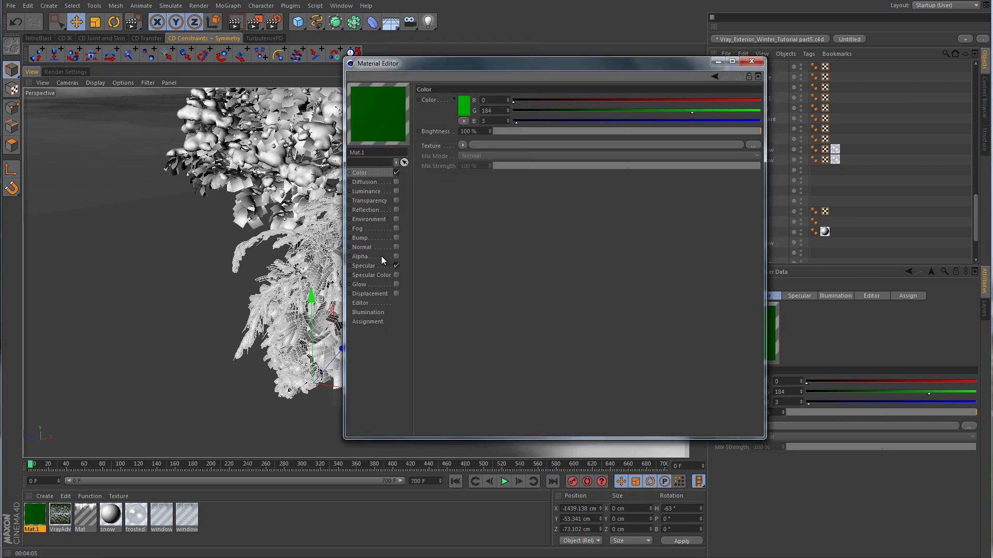
- Enable the Alpha channel of the green standard material and load AM100_024_opacity_leaf as its texture
click(396, 257)
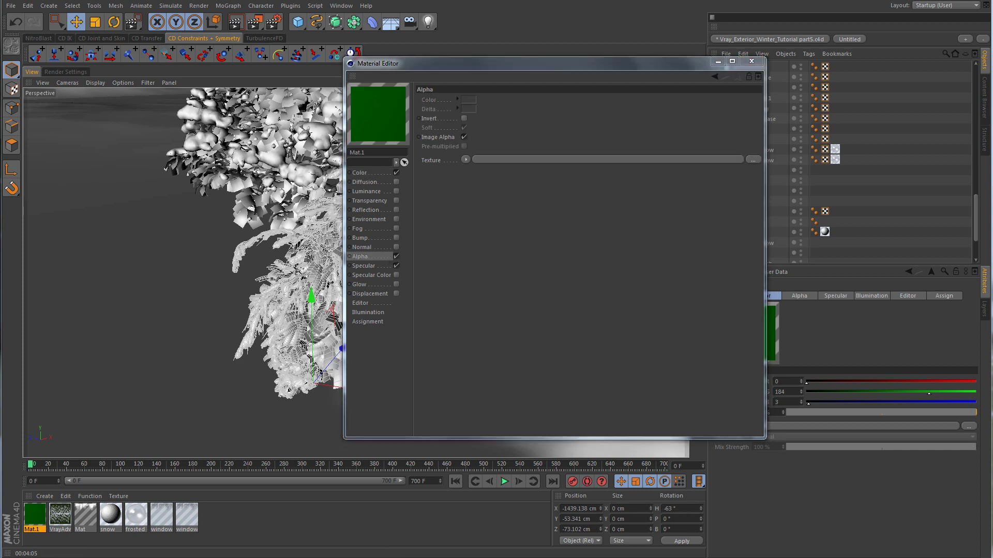
click(80, 556)
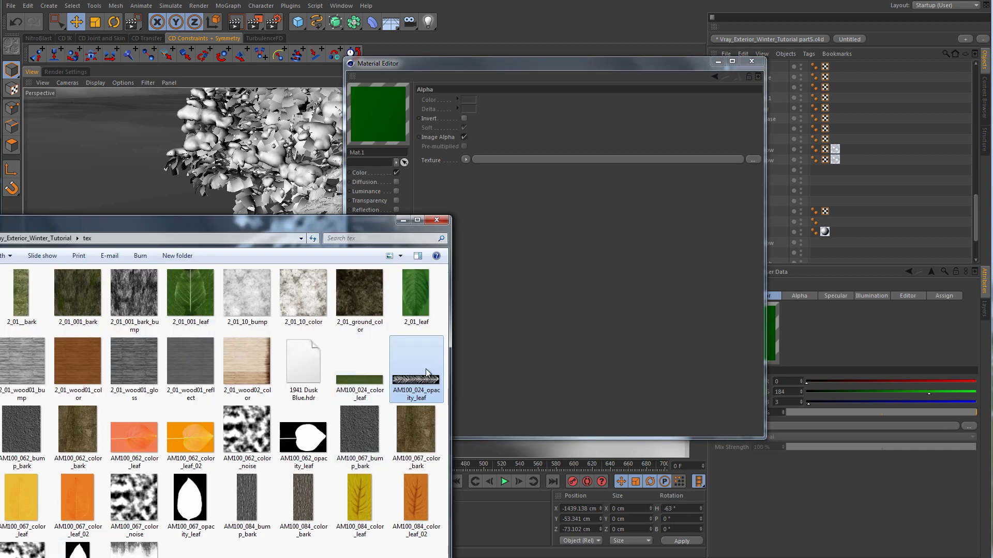
drag(427, 373, 536, 164)
click(403, 220)
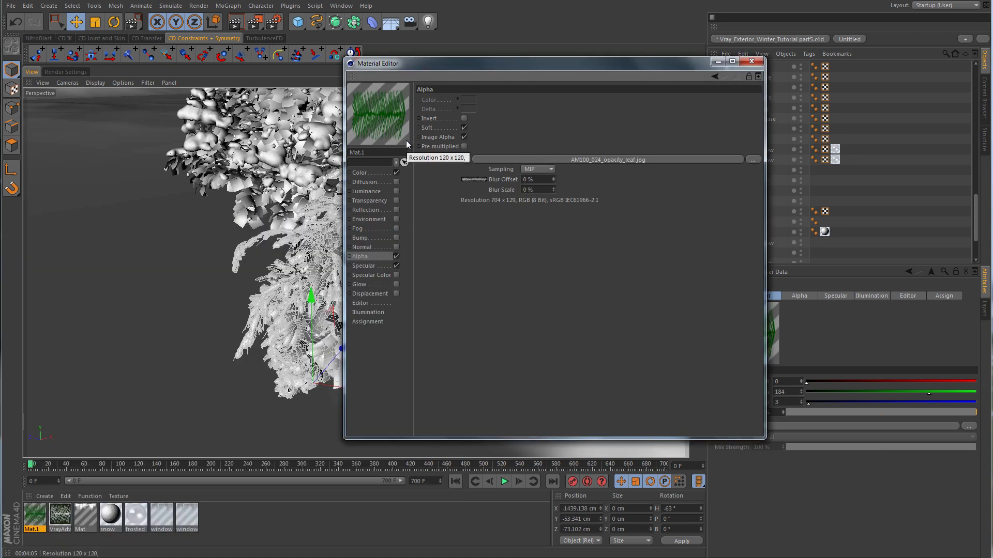
- Invert the Material Weight color map of the VRay leaf material and close the Material Editor
click(60, 514)
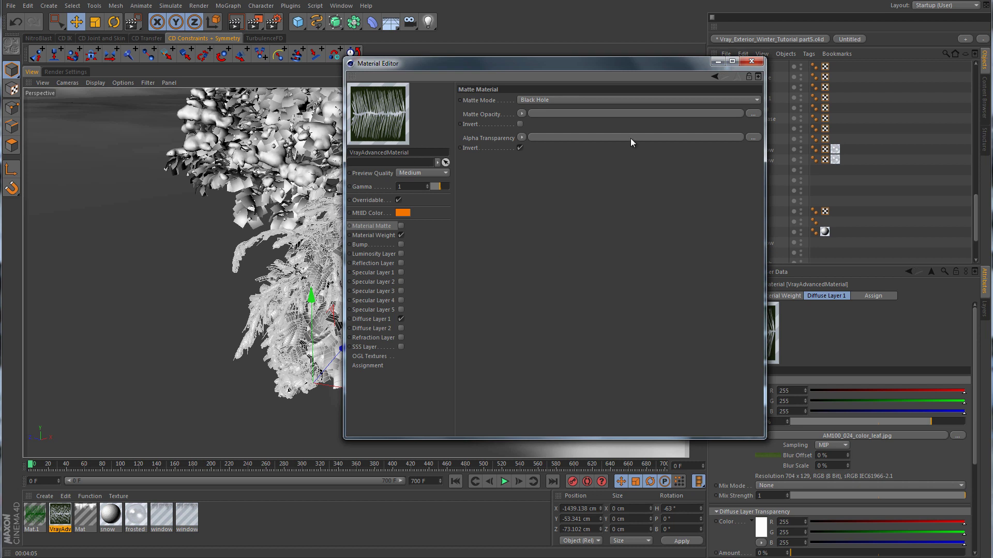
click(389, 235)
click(507, 163)
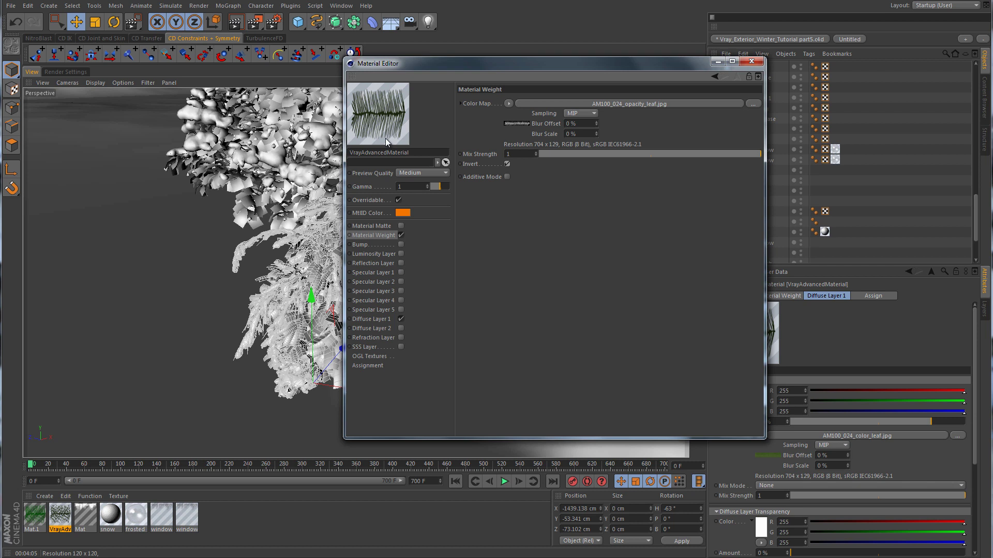
click(758, 63)
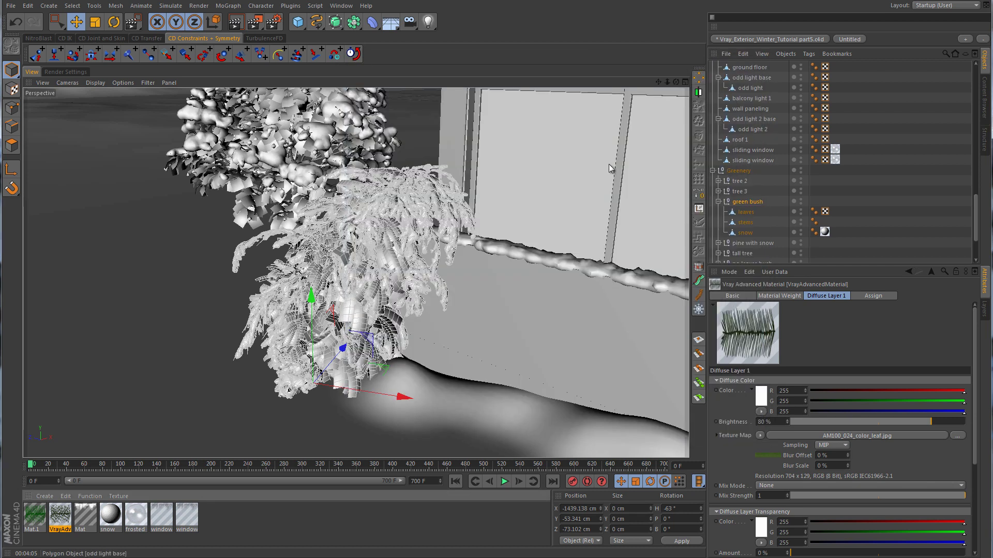
- Delete the green standard comparison material
click(35, 516)
key(Delete)
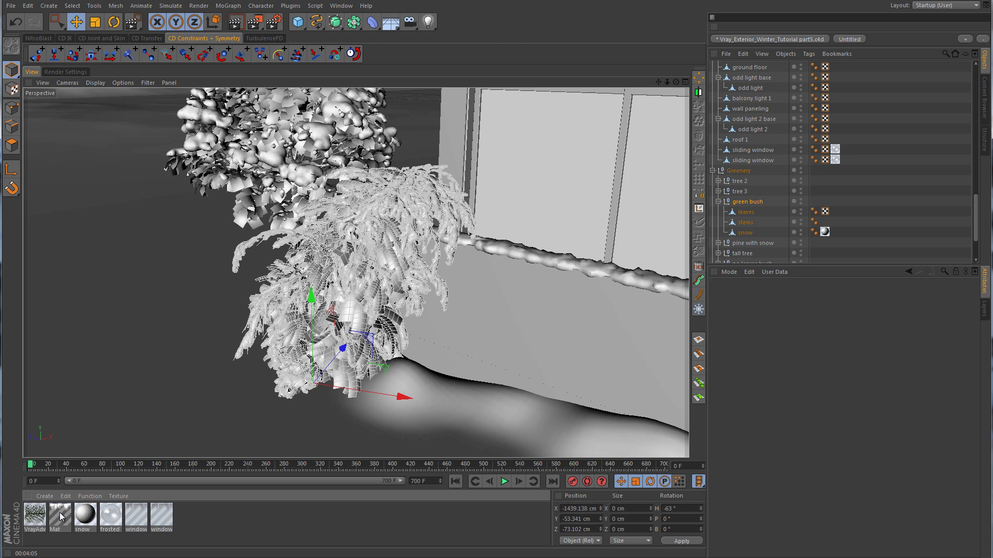
- Rename the VRay leaf material as "pine needles" and apply it to the leaves object of the green bush
double_click(36, 517)
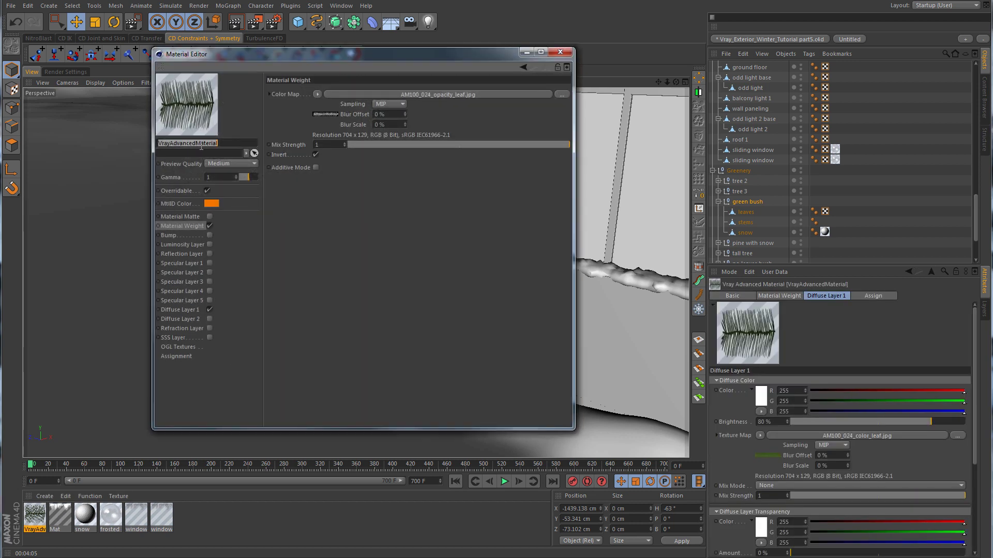
text(pine needles)
key(Return)
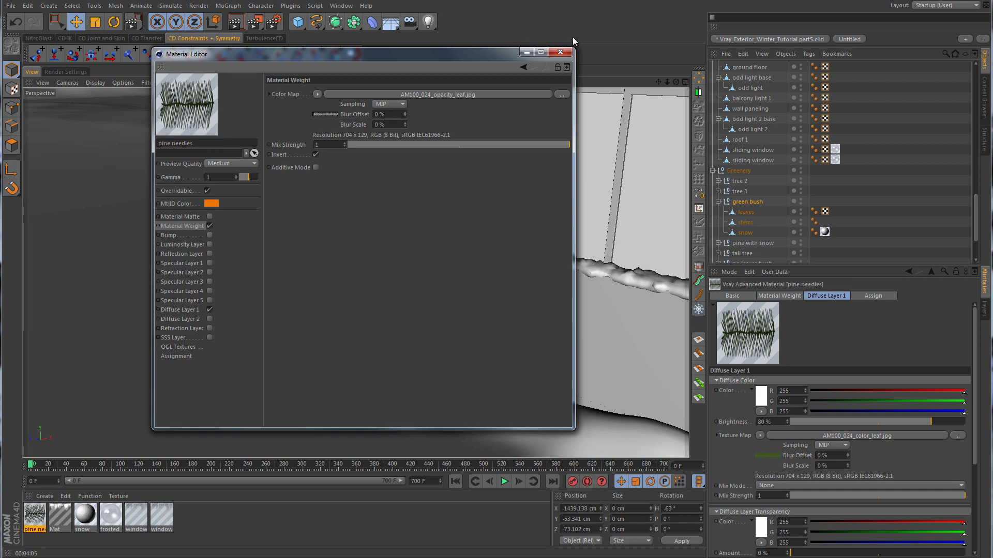
click(560, 52)
drag(35, 517, 752, 215)
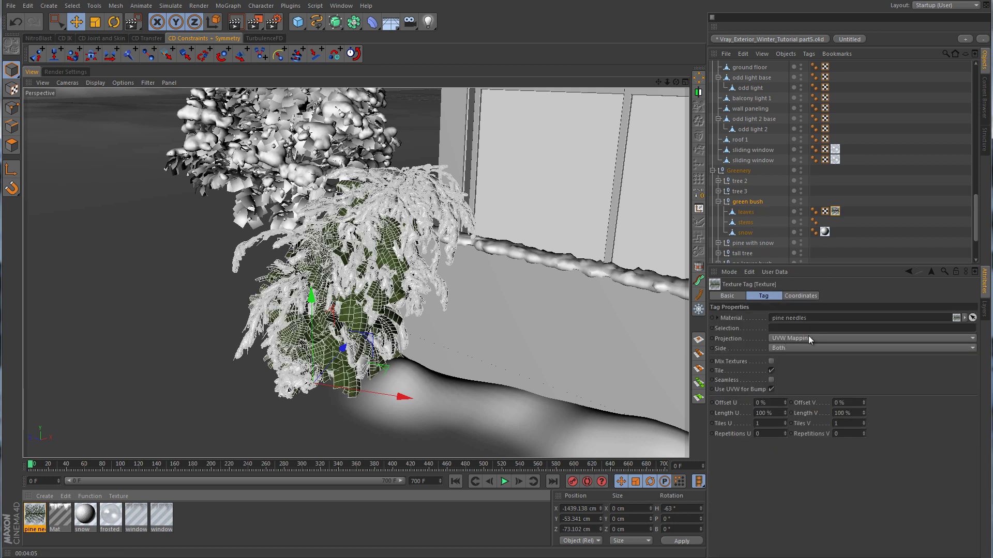
- Create a new VrayAdvancedMaterial and rename it as "stems"
click(44, 496)
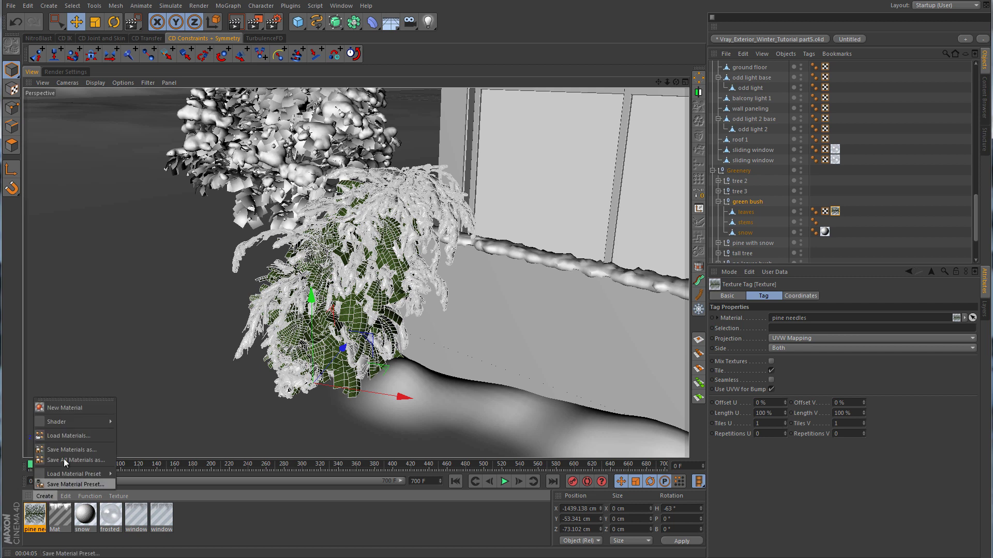
mouse_move(70, 420)
mouse_move(162, 420)
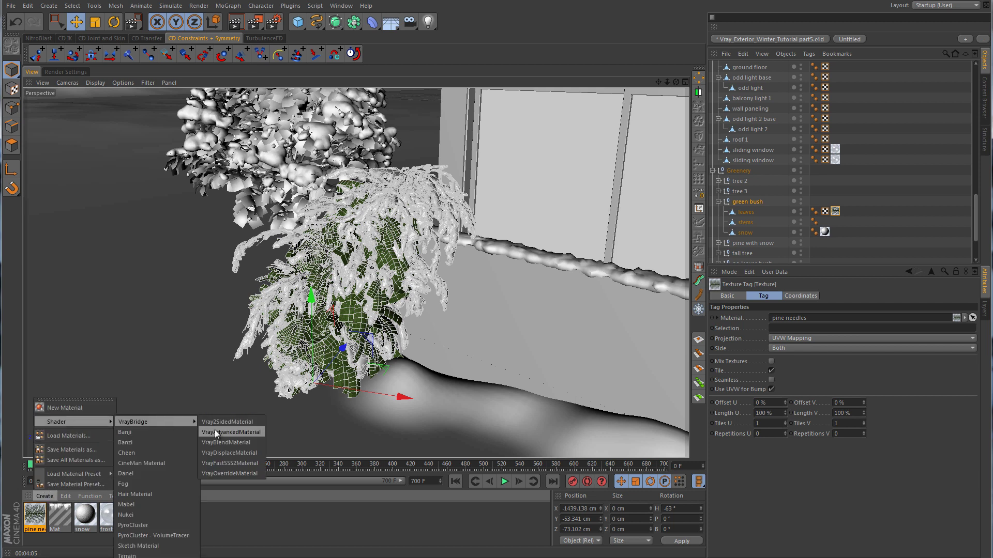
click(215, 429)
double_click(35, 515)
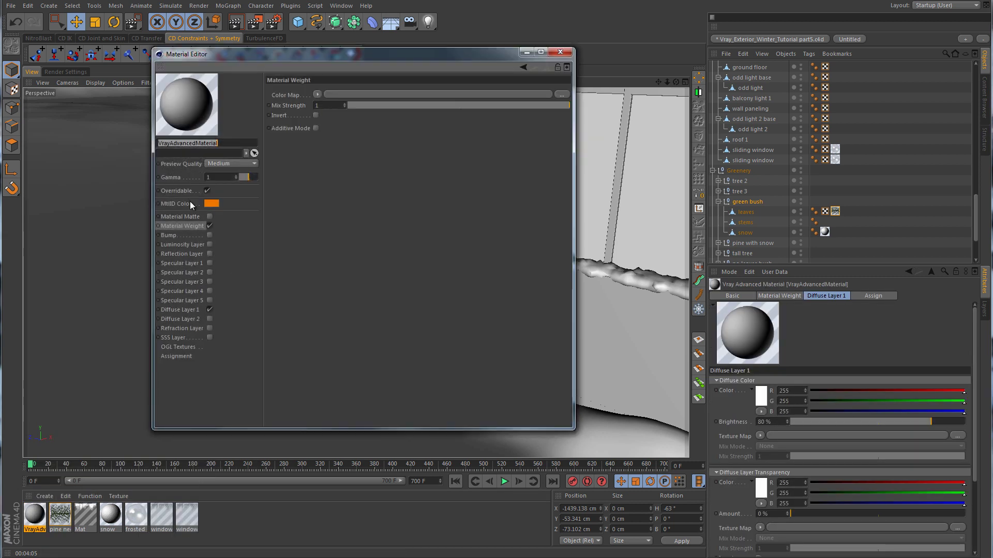
text(stems)
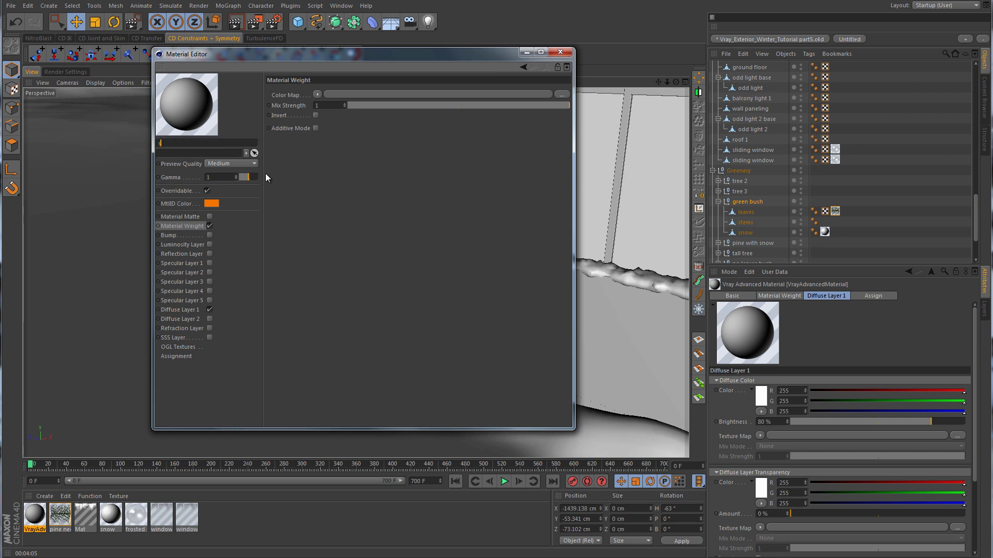
key(Return)
- Load AM100_067_color_bark from the tex folder as the Diffuse Layer 1 texture map of the stems material
click(180, 310)
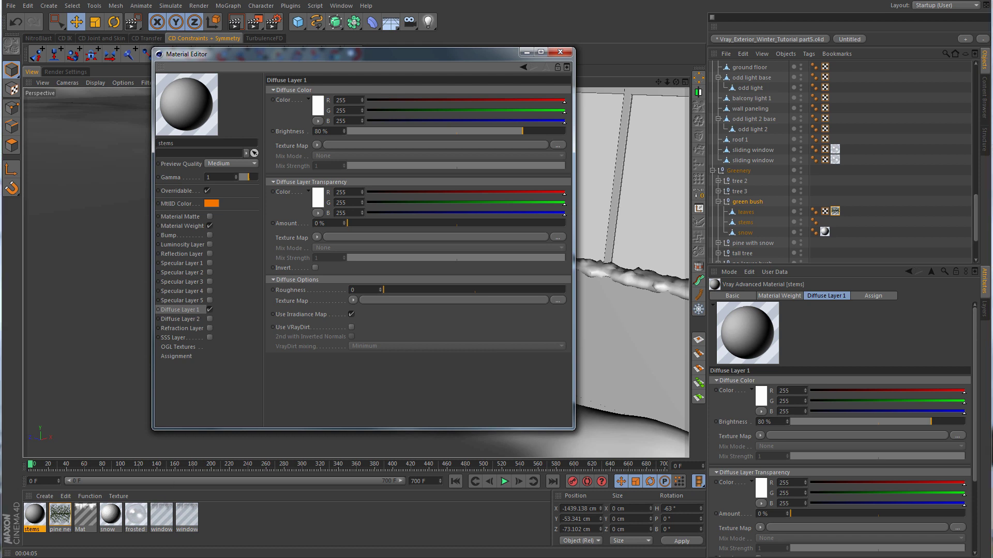
key(alt+Tab)
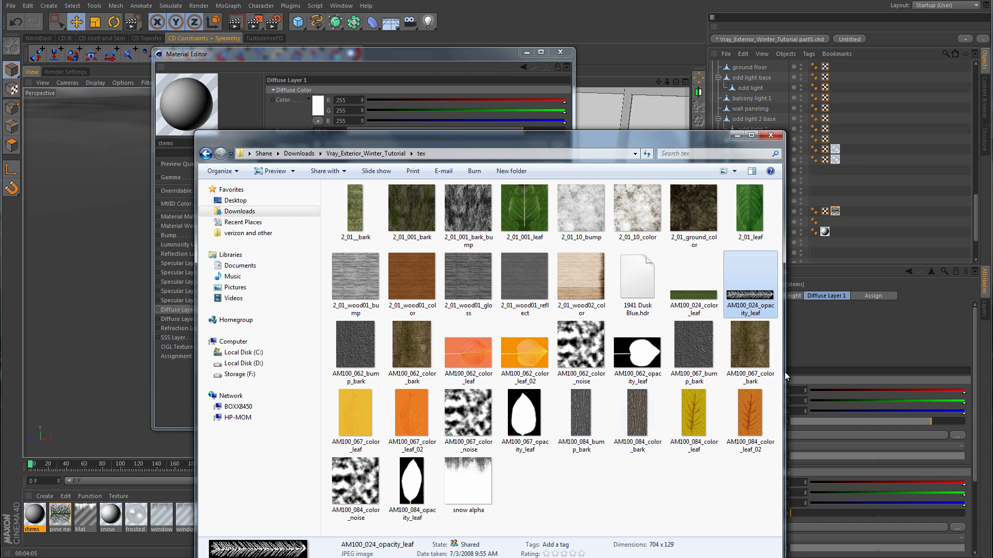
click(755, 346)
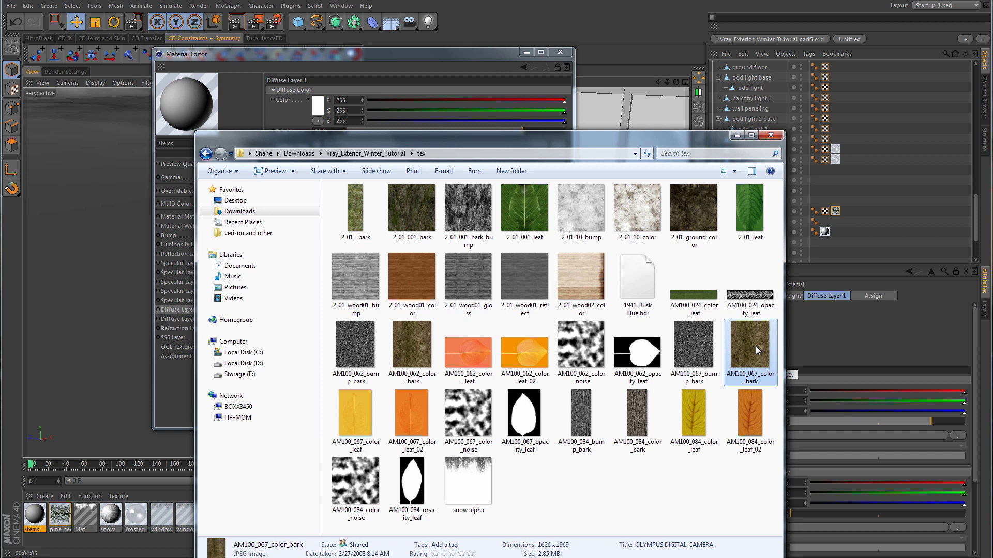
drag(684, 144, 379, 281)
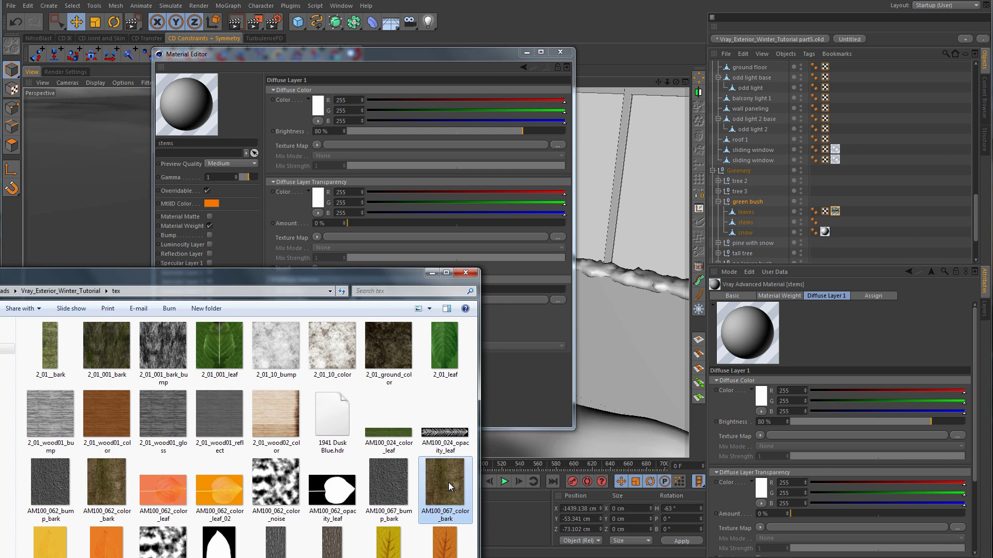
drag(435, 317, 377, 144)
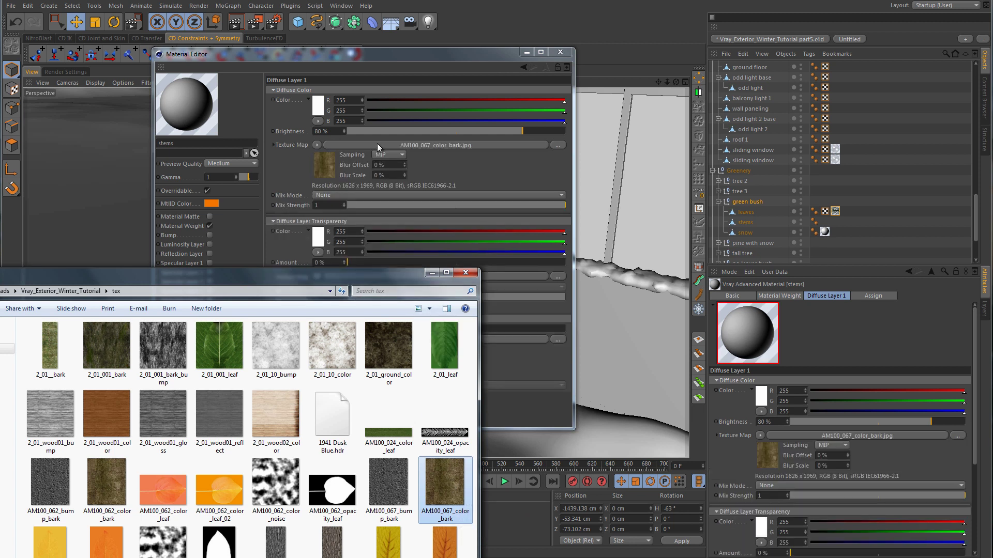
click(466, 272)
- Close the Material Editor, apply the stems material to the green bush's stems object and collapse the bush group
click(560, 51)
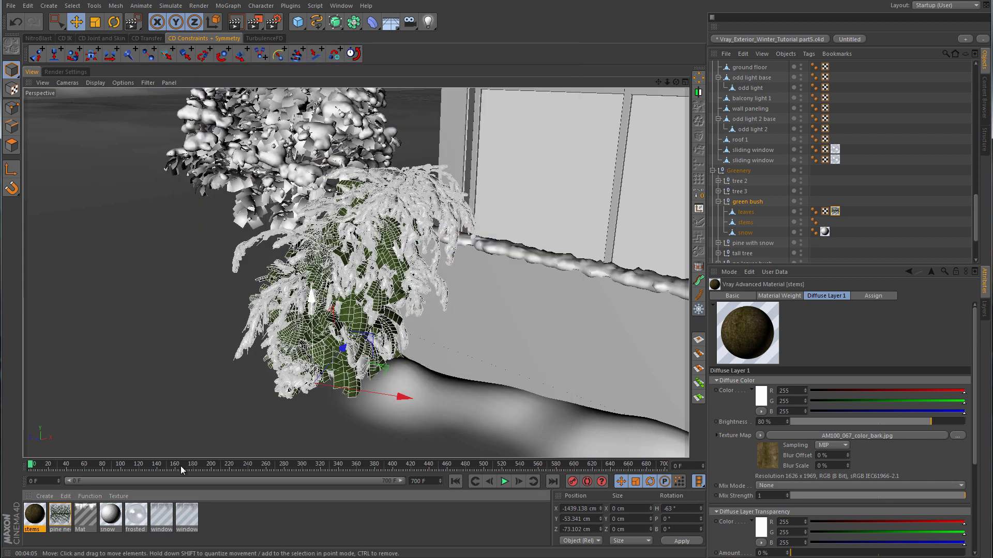
drag(35, 516, 755, 221)
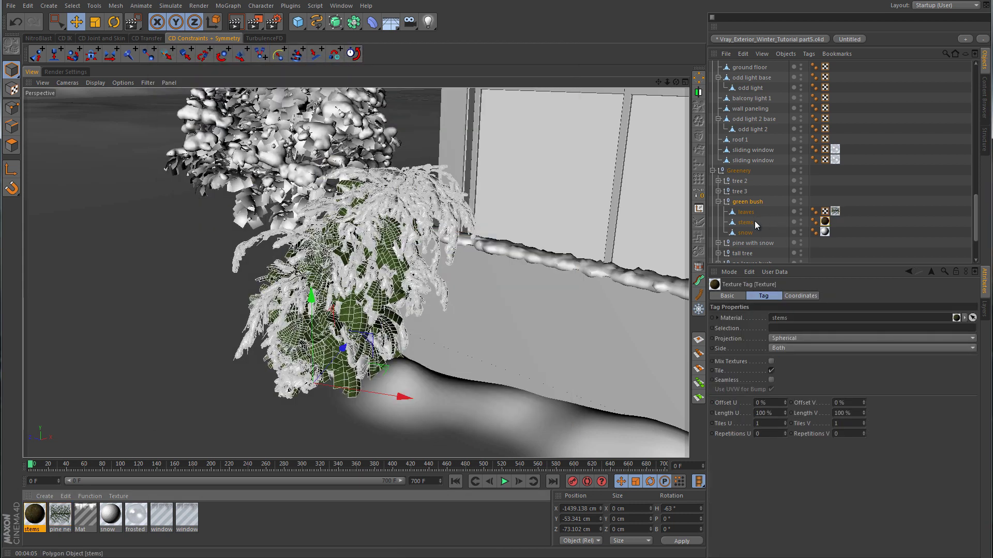
click(719, 202)
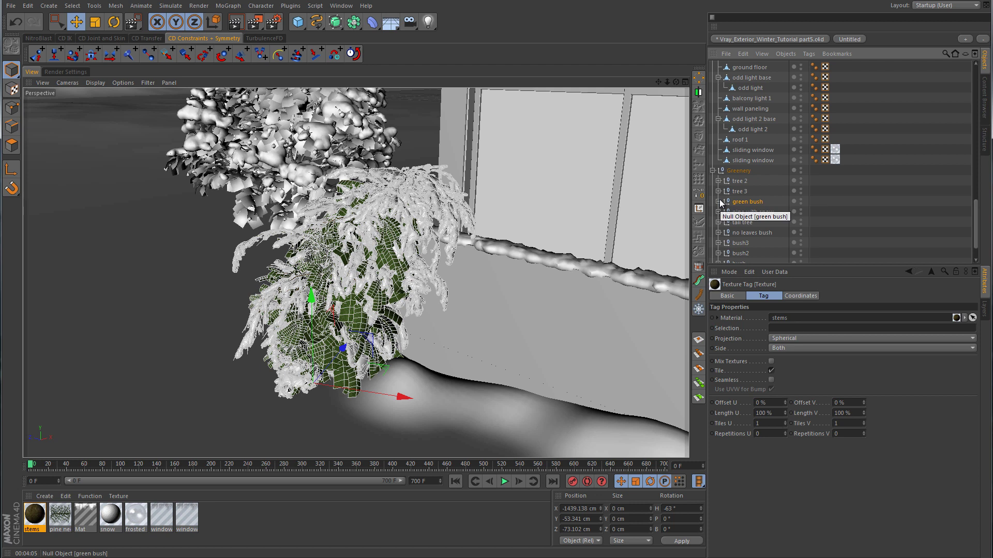
- Locate the snow-covered tree behind the green bush in the object hierarchy and inspect the leaves, leaves bottom and trunk branches of tree 2
alt+middle_drag(431, 235, 508, 325)
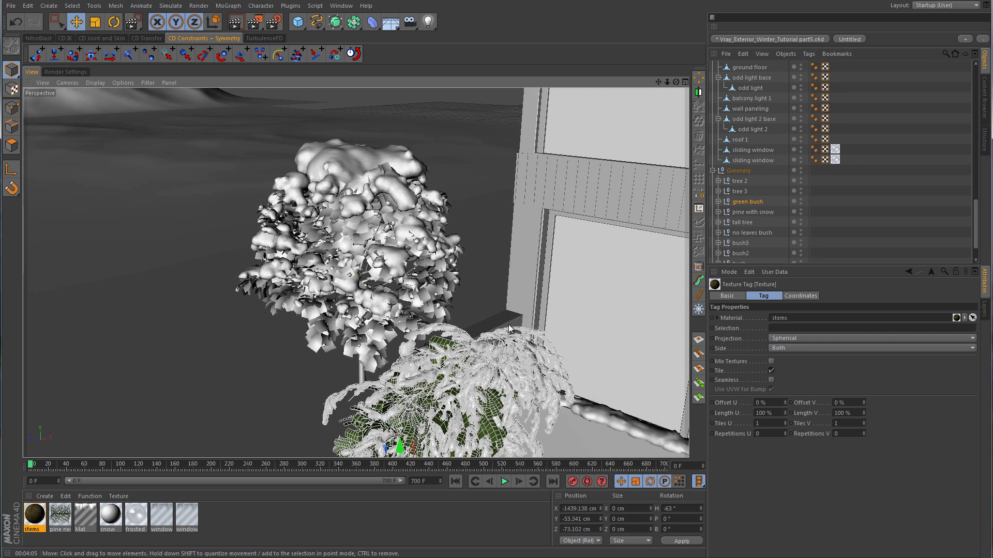
click(369, 193)
scroll(817, 207, down, 2)
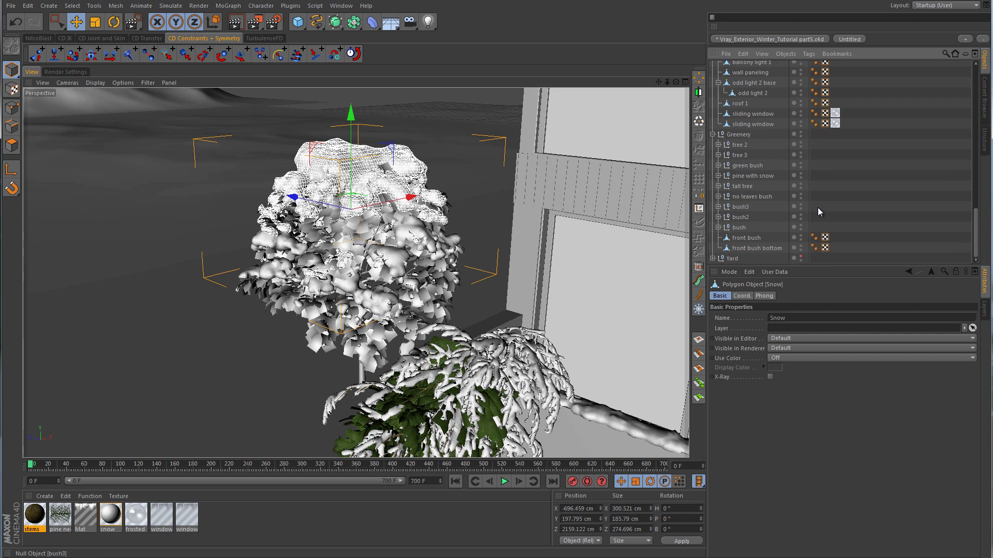
scroll(801, 207, up, 10)
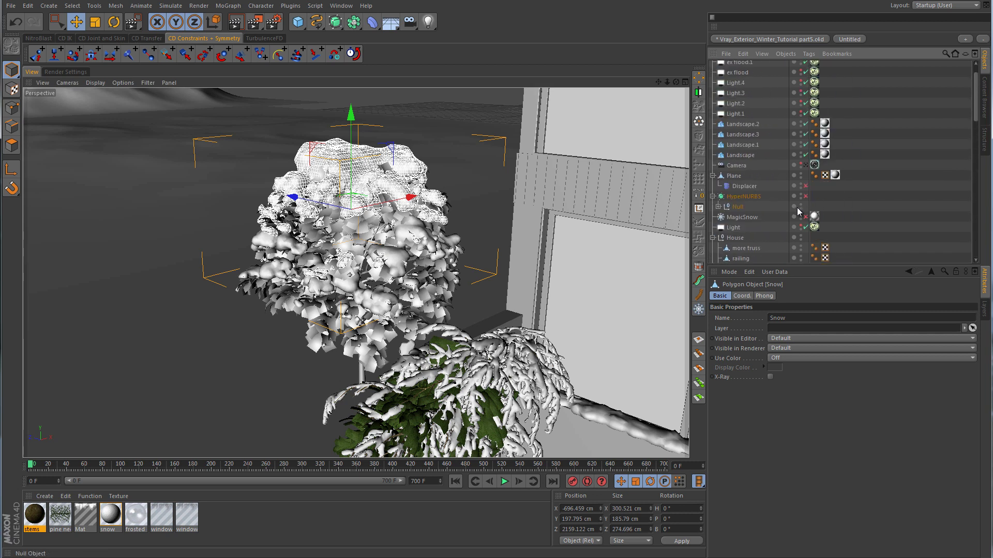
scroll(746, 227, down, 3)
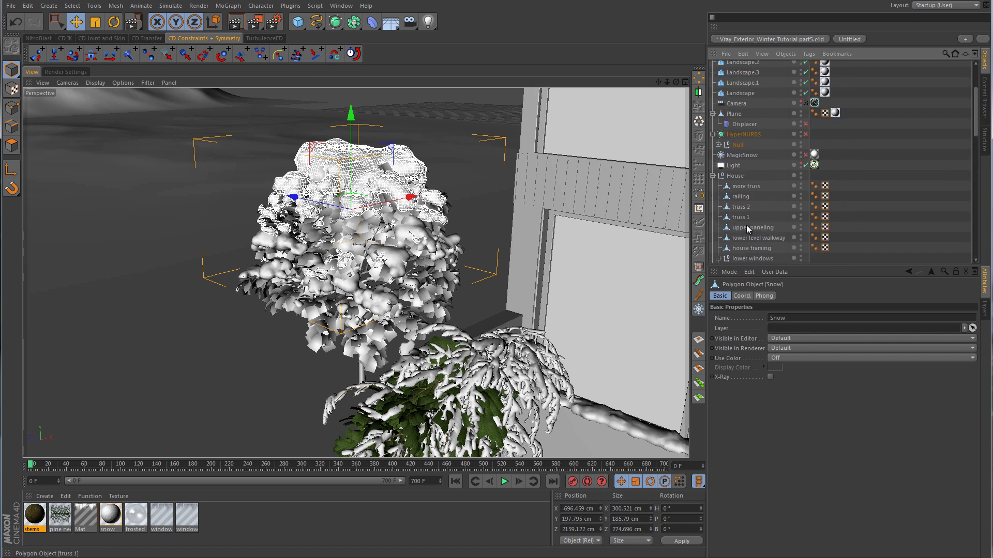
click(282, 302)
scroll(794, 242, down, 2)
scroll(795, 245, down, 6)
click(718, 144)
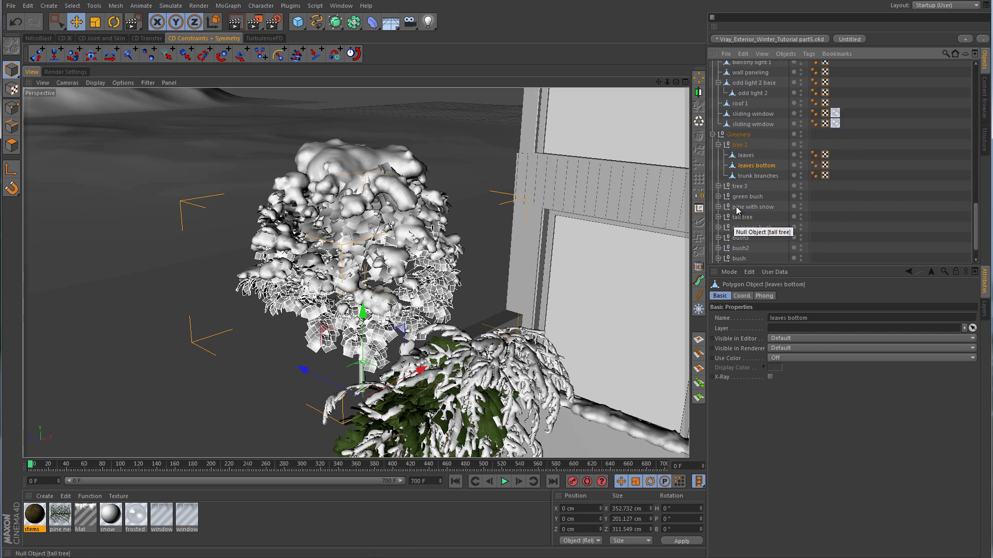
click(745, 155)
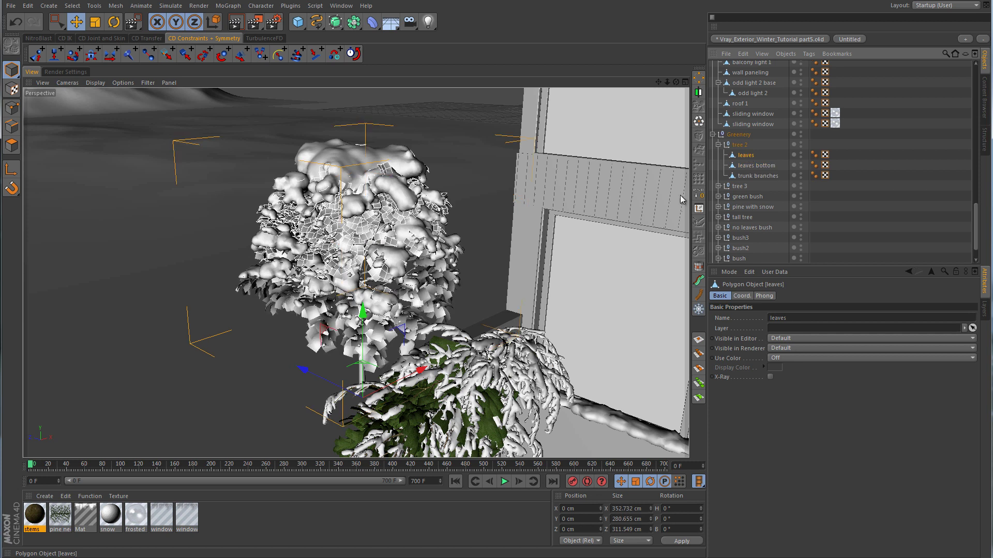
click(770, 165)
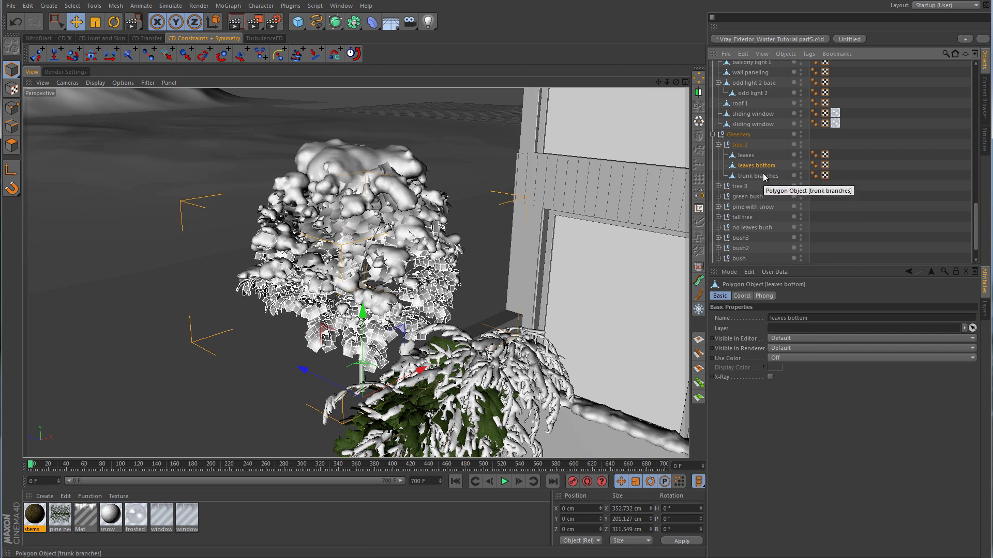
click(763, 174)
alt+drag(408, 315, 479, 333)
alt+middle_drag(479, 333, 481, 295)
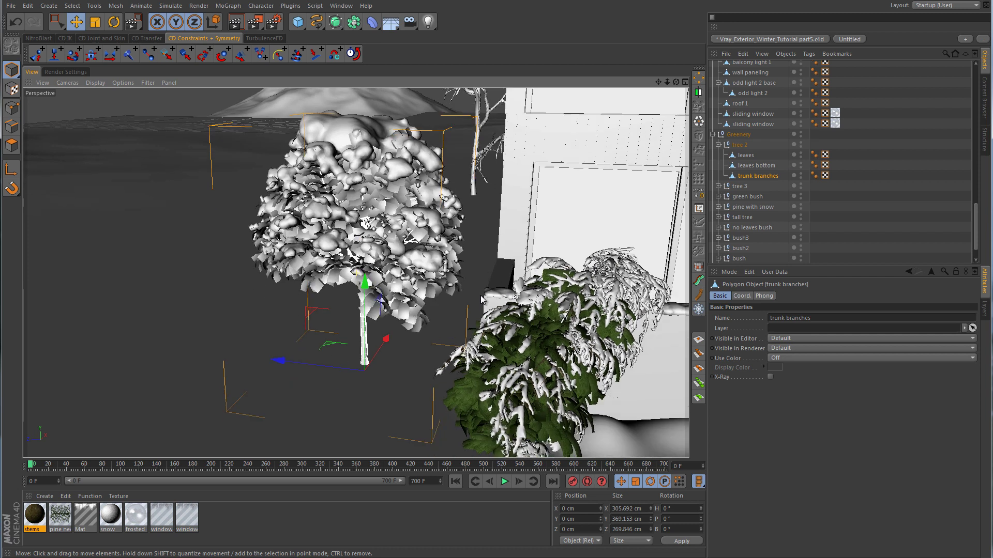
- Create another VrayAdvancedMaterial and rename it as "tree 2 leaves"
click(45, 496)
mouse_move(79, 422)
mouse_move(153, 420)
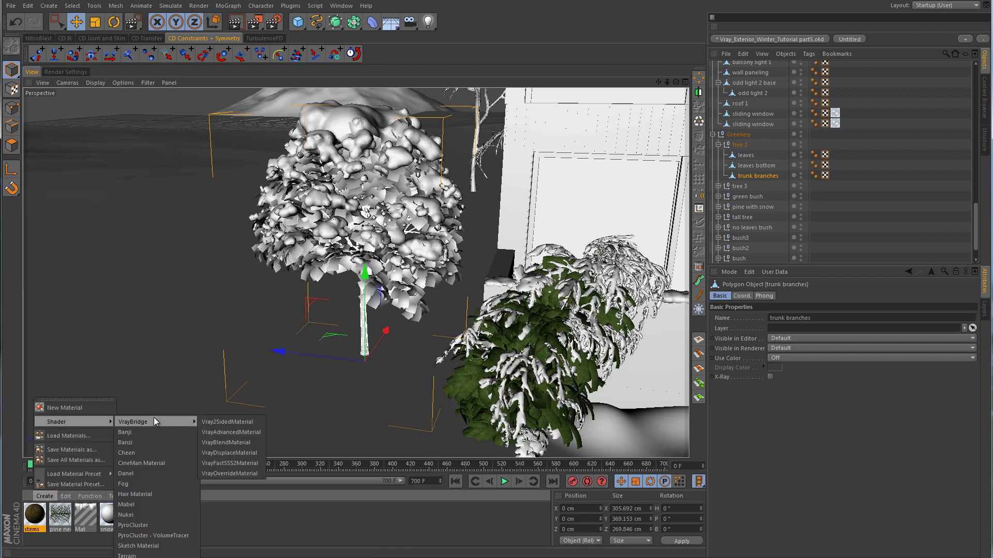
click(222, 431)
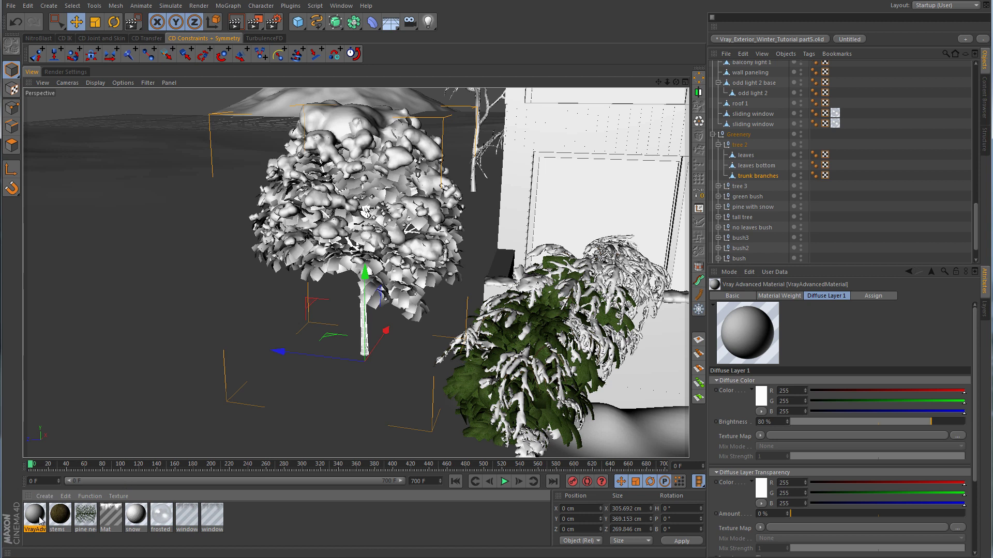
double_click(36, 516)
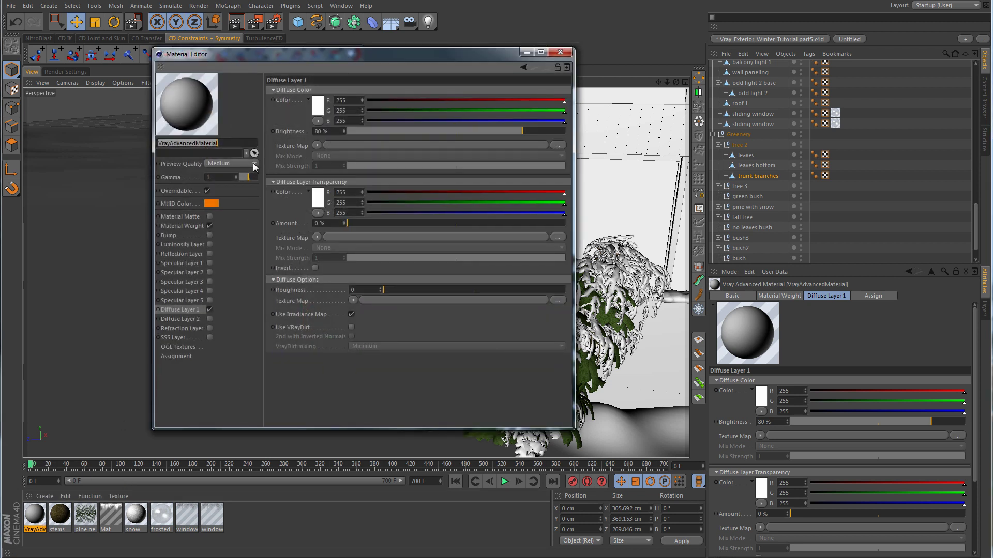
text(tree 2 leaves)
key(Return)
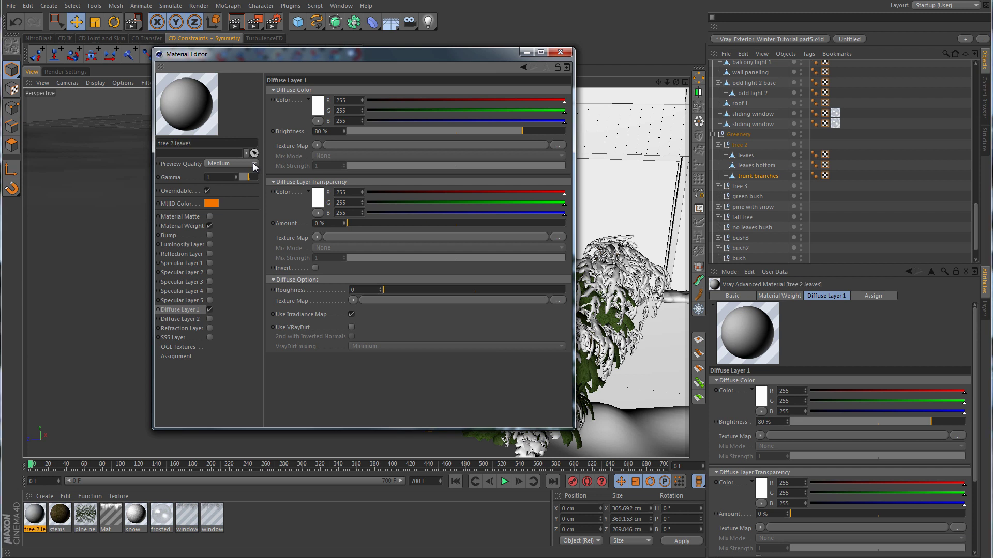
- Switch the tree 2 leaves material preview to a plane and load AM100_062_color_leaf_02 as its Diffuse Layer 1 texture map
right_click(190, 95)
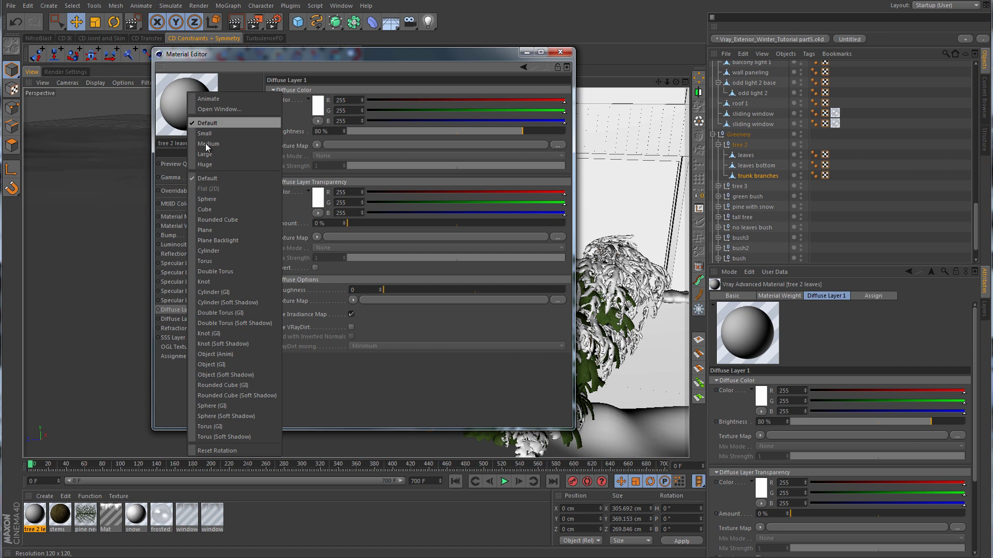
click(216, 220)
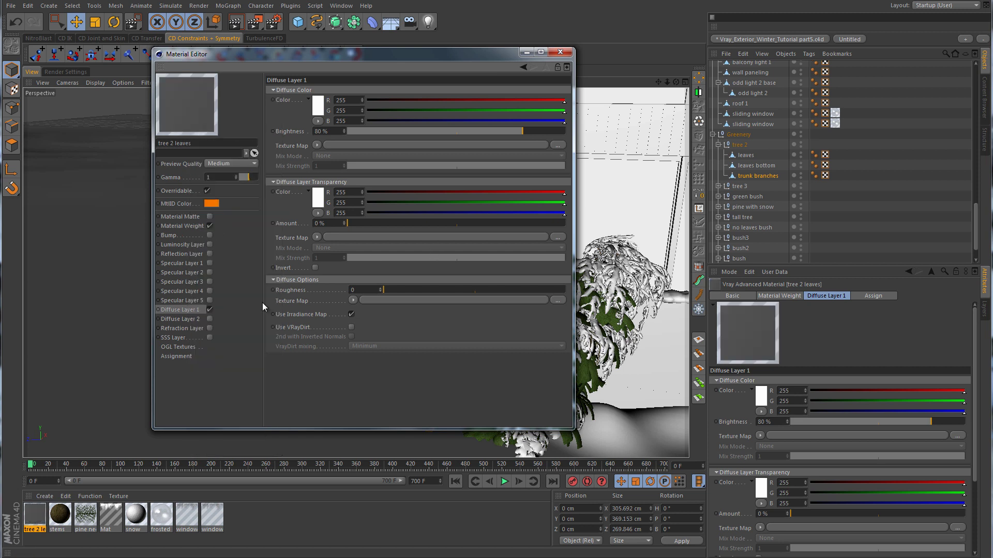
click(112, 557)
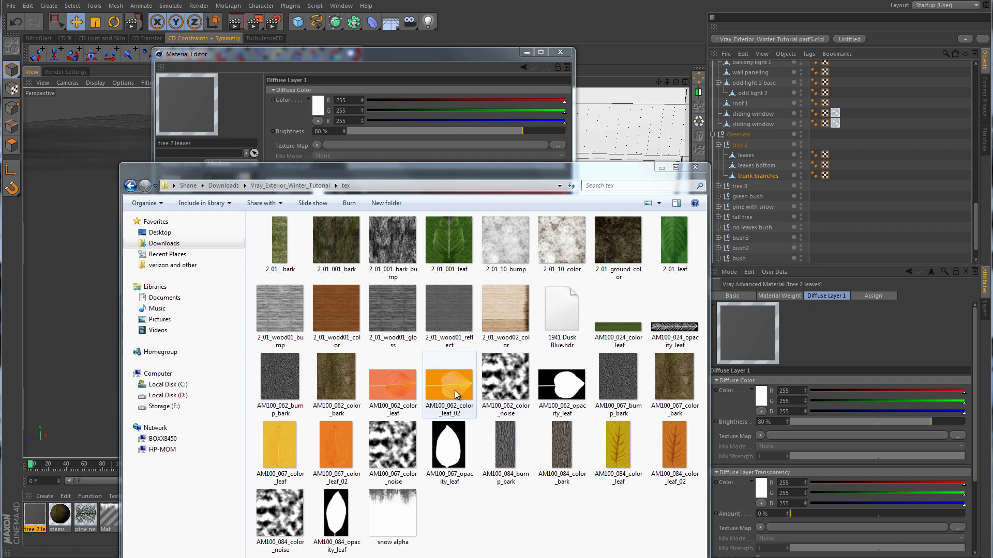
drag(454, 390, 370, 146)
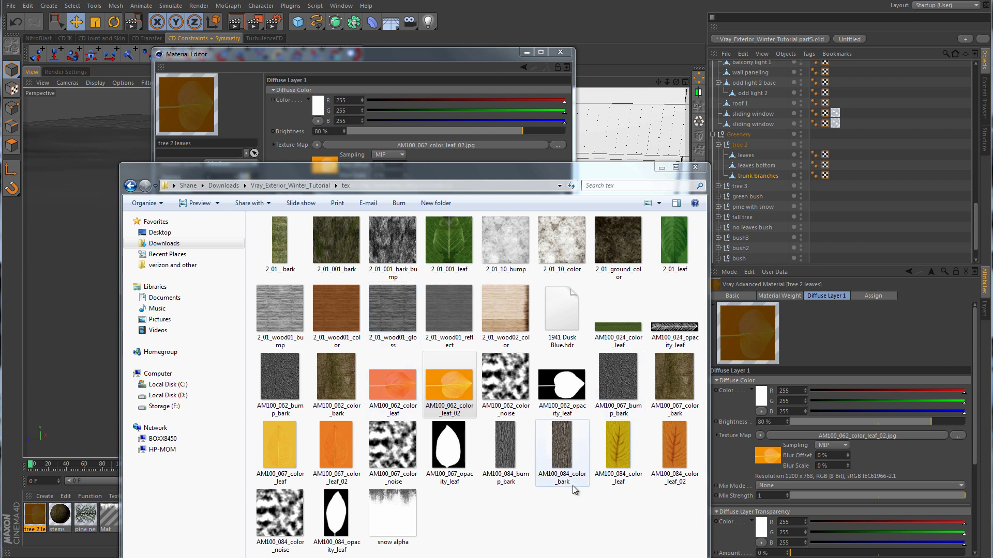
drag(560, 169, 803, 169)
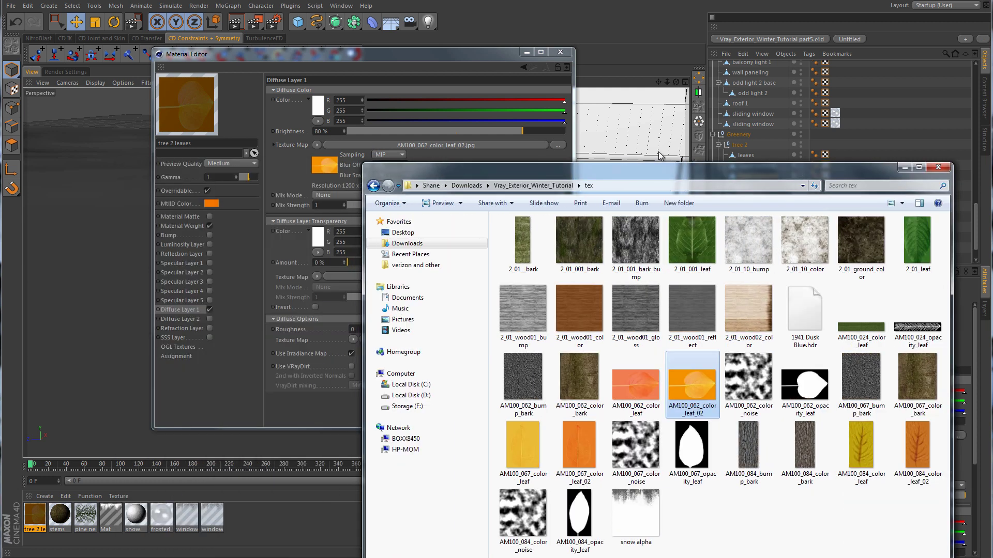
- Load AM100_062_opacity_leaf as the Material Weight color map of tree 2 leaves, invert it and close the Material Editor
click(436, 52)
click(184, 225)
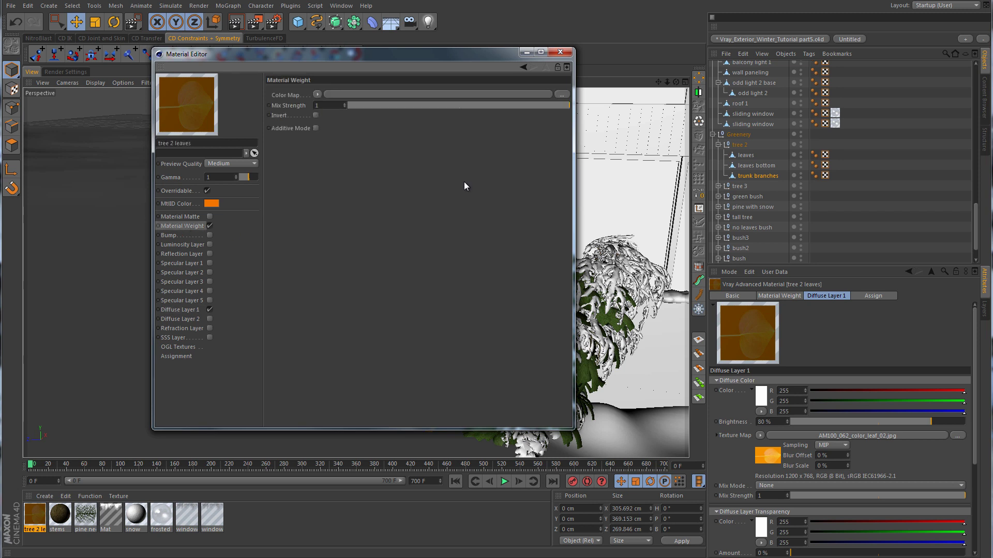
key(alt+Tab)
drag(755, 169, 398, 250)
drag(448, 473, 378, 203)
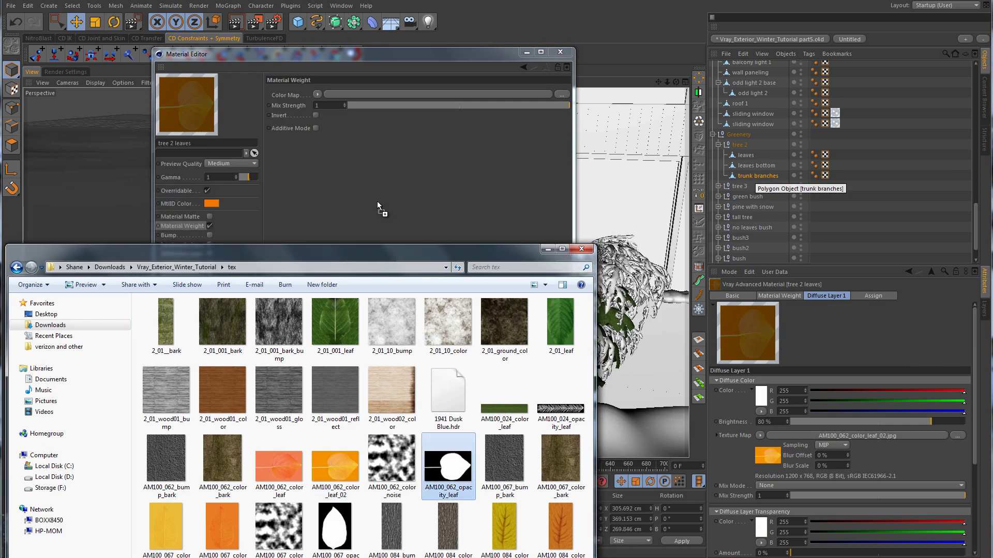
drag(374, 88, 376, 89)
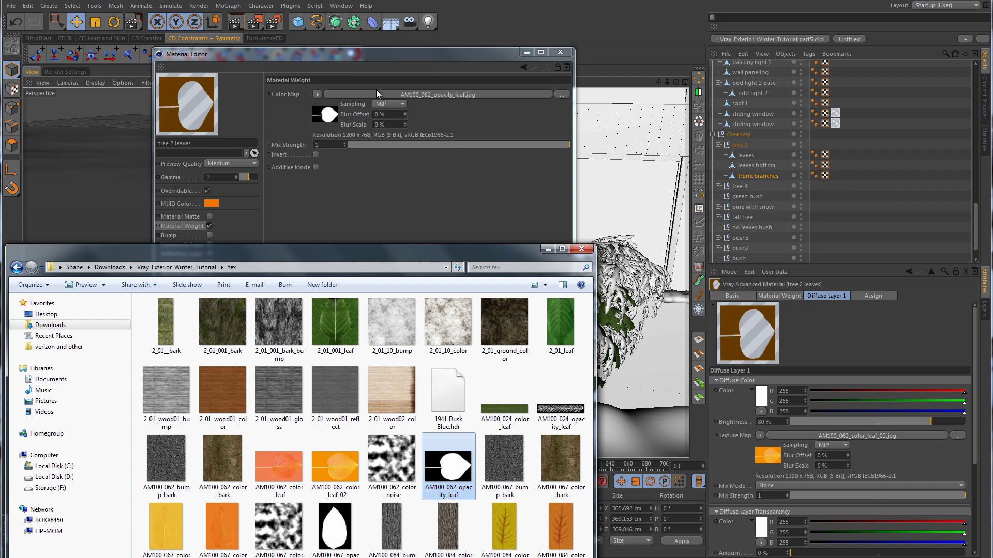
click(547, 249)
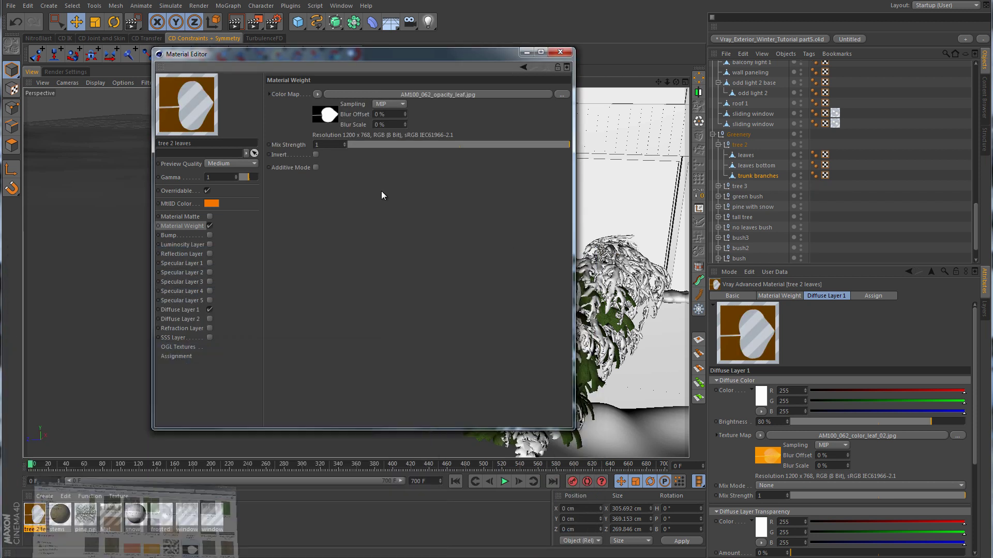
click(316, 155)
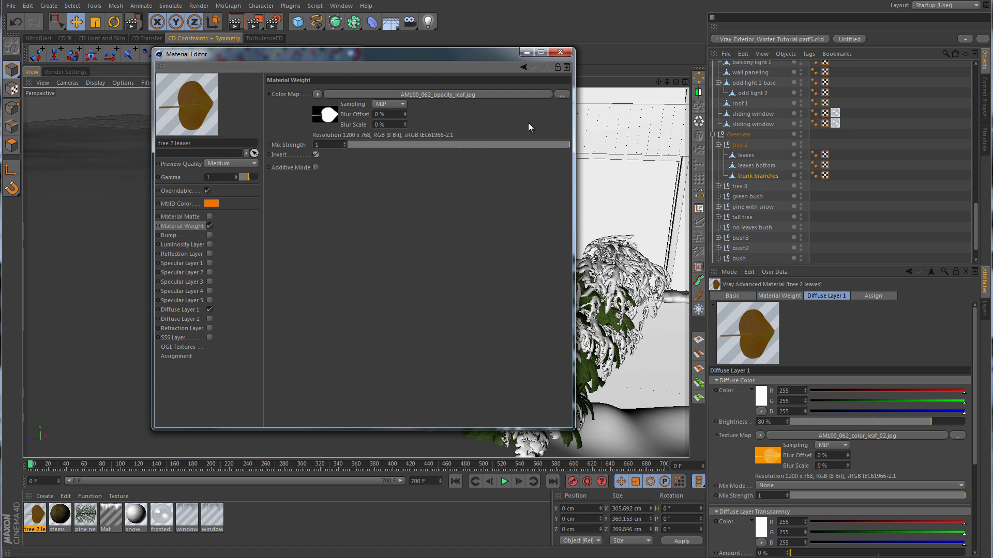
click(564, 52)
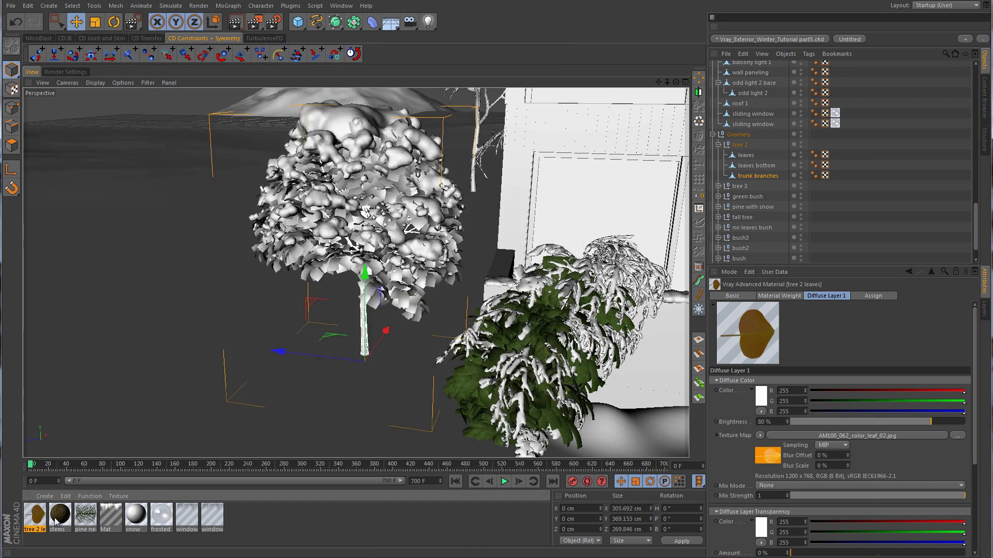
- Apply the tree 2 leaves material to leaves and leaves bottom of tree 2, and test-render a region over its crown
drag(36, 517, 752, 157)
ctrl+drag(835, 154, 836, 168)
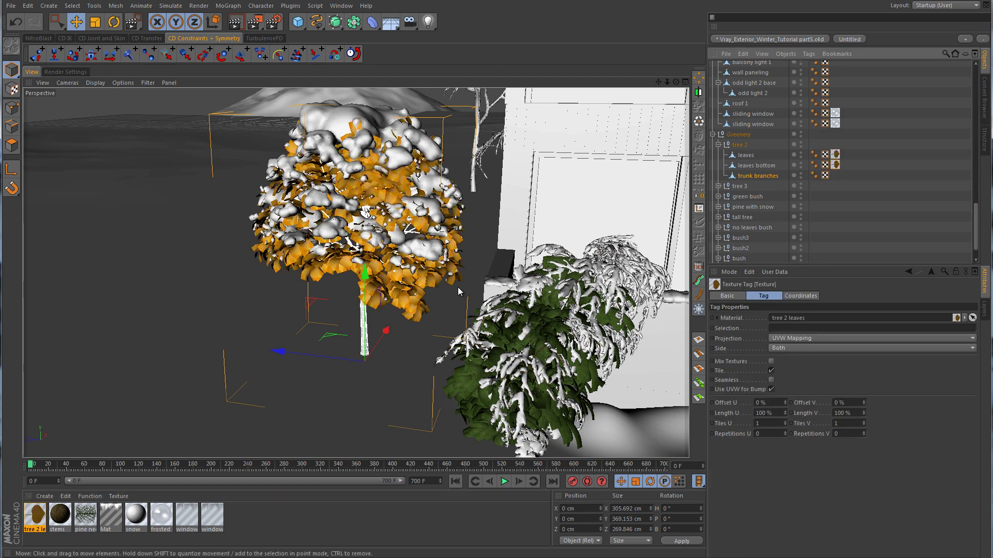
alt+drag(524, 238, 462, 244)
alt+middle_drag(462, 244, 493, 291)
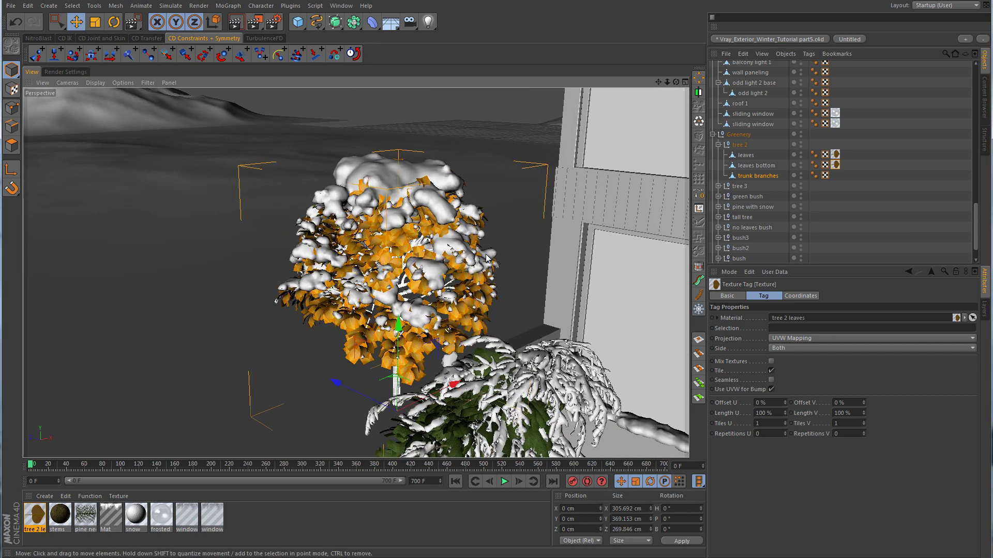
drag(255, 24, 296, 34)
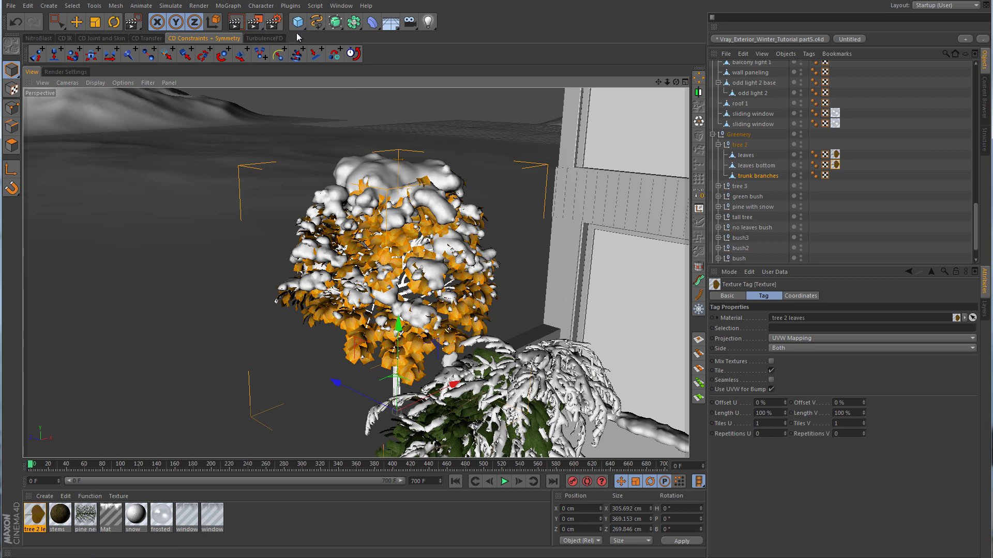
drag(261, 139, 438, 384)
key(e)
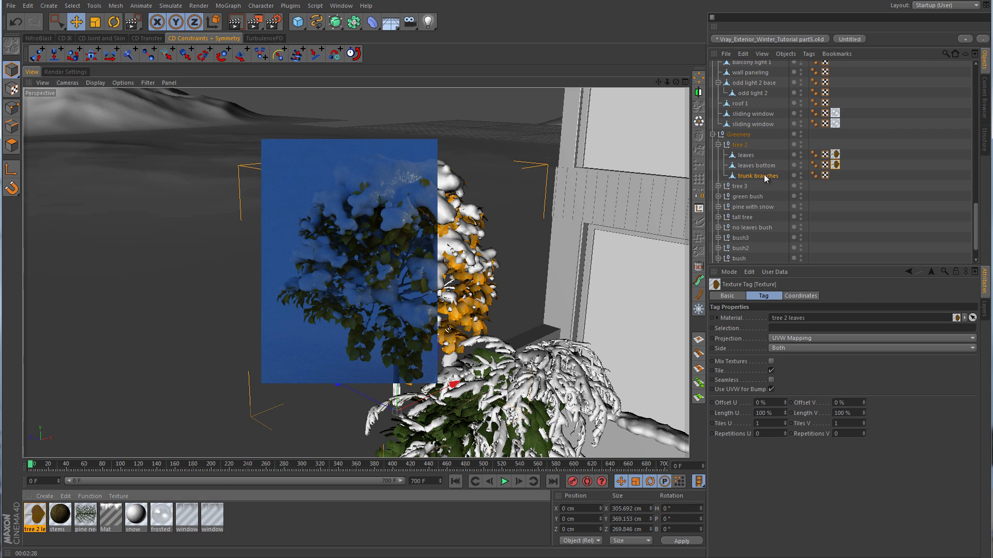
- Apply the stems material to the trunk branches of tree 2 and collapse the tree 2 group
drag(764, 174, 765, 175)
click(857, 236)
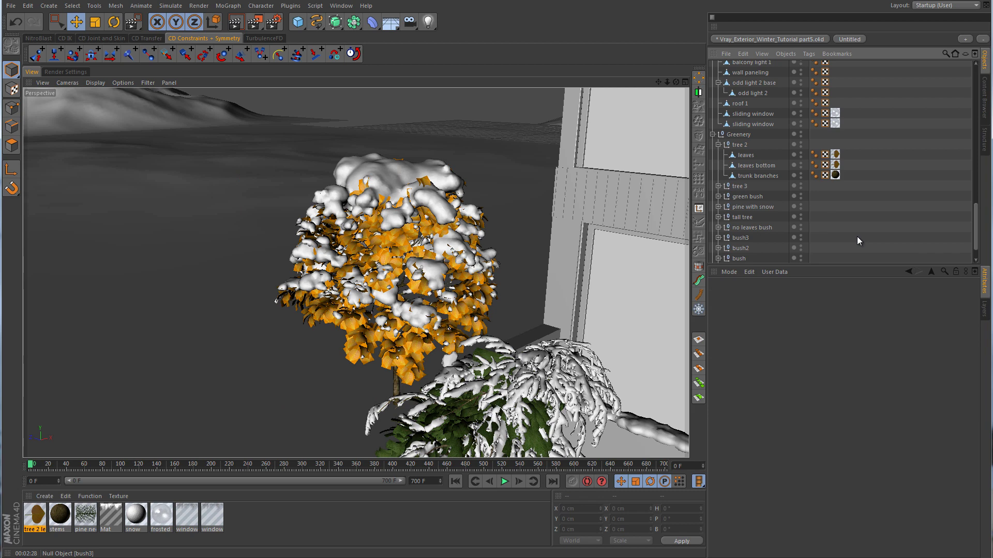
alt+right_drag(420, 382, 426, 402)
mouse_move(536, 281)
alt+mouse_down()
mouse_move(521, 437)
mouse_move(509, 299)
mouse_move(528, 290)
mouse_move(526, 278)
alt+mouse_up()
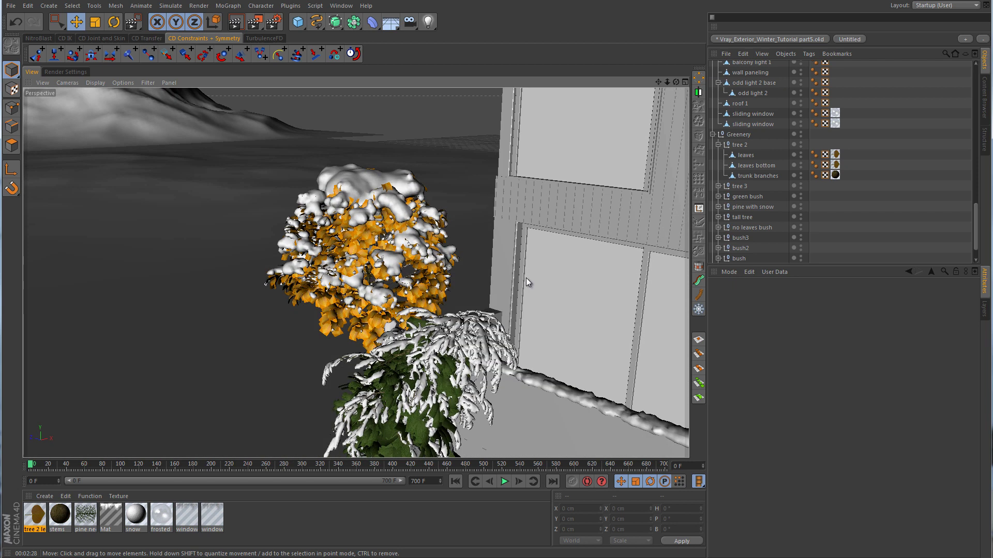
click(719, 145)
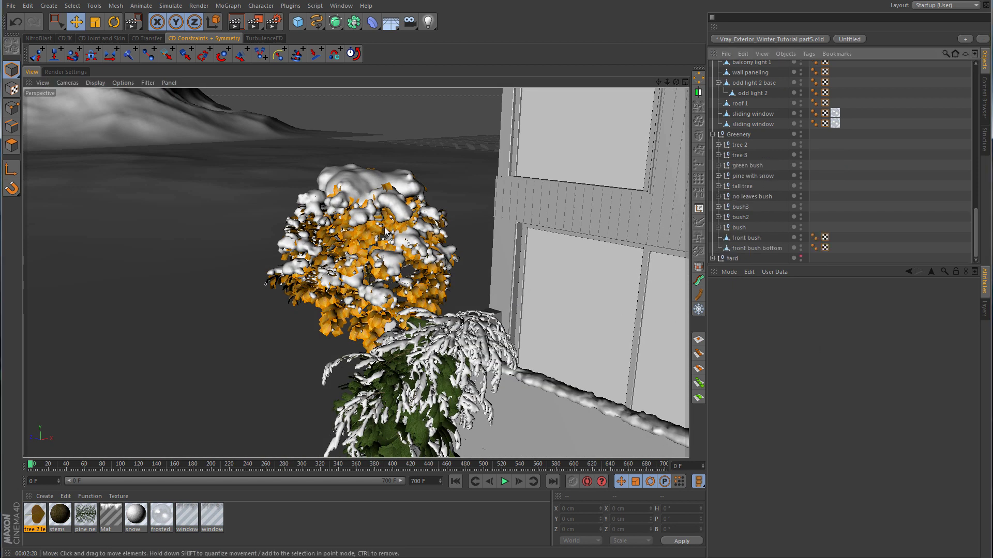
- Select the snow-covered pine behind the house in the viewport and expand the pine with snow group
scroll(588, 286, down, 10)
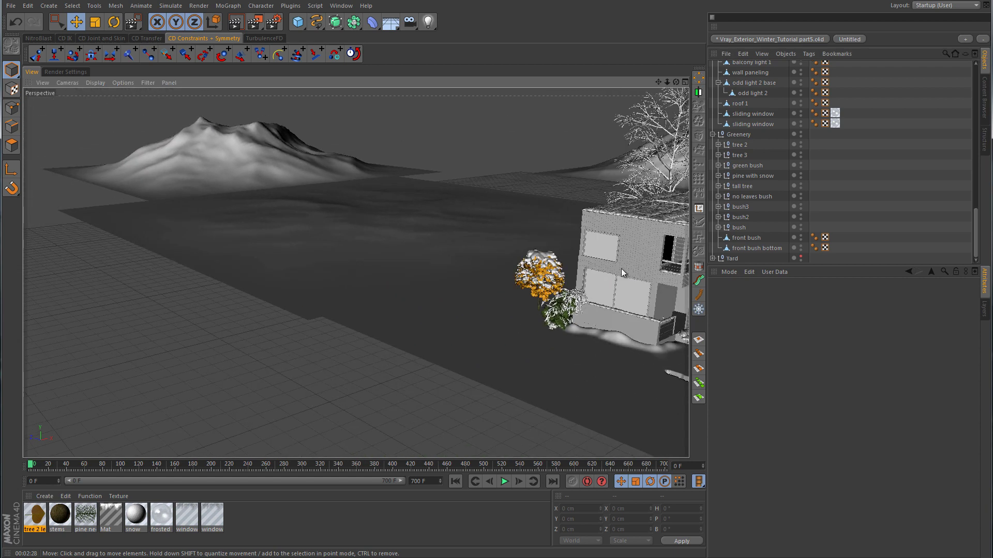
alt+drag(621, 268, 393, 317)
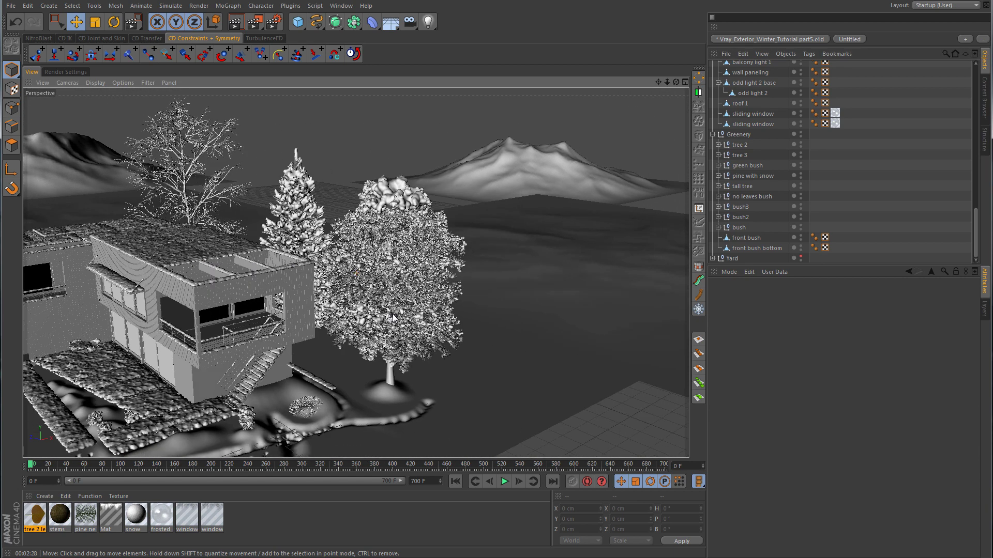
click(402, 256)
scroll(305, 216, up, 10)
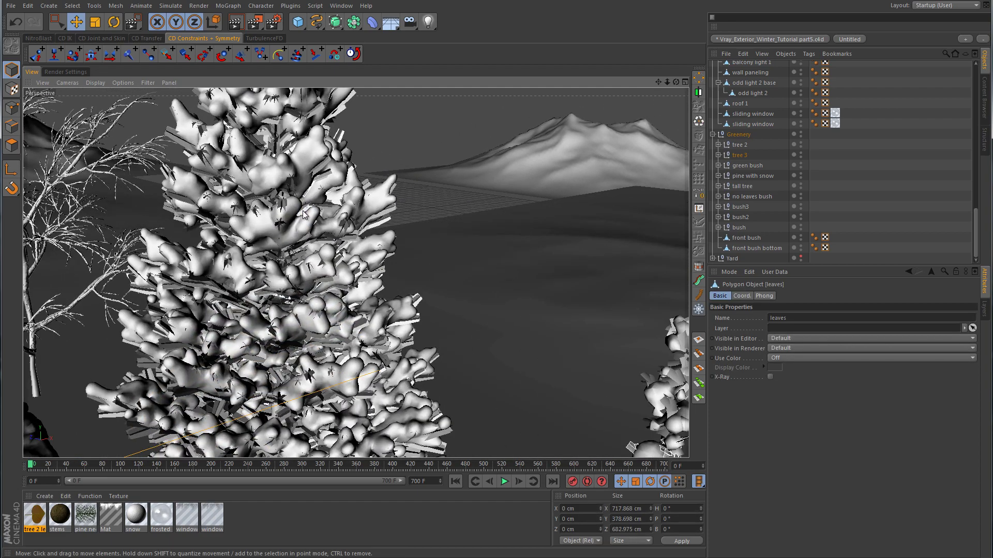
alt+drag(304, 216, 541, 176)
click(445, 181)
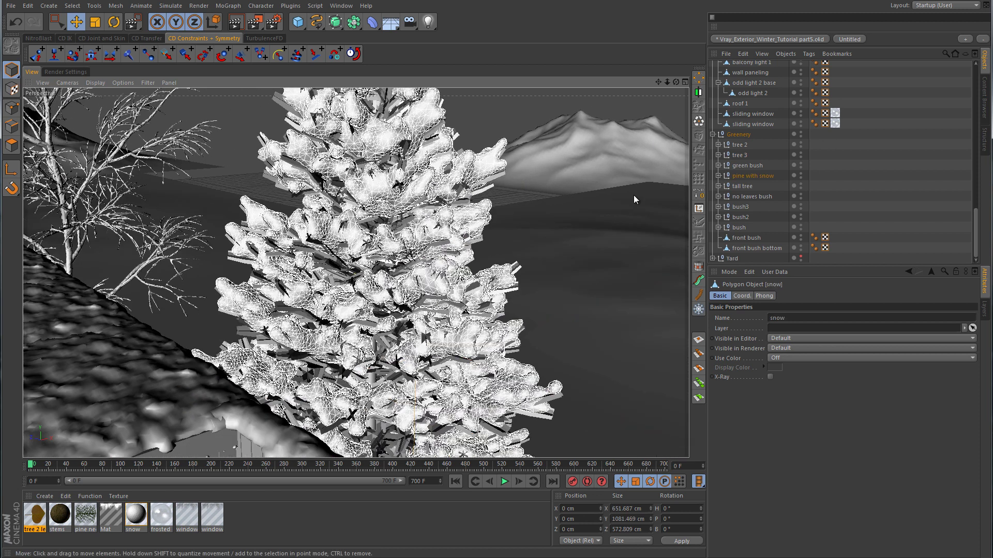
click(717, 175)
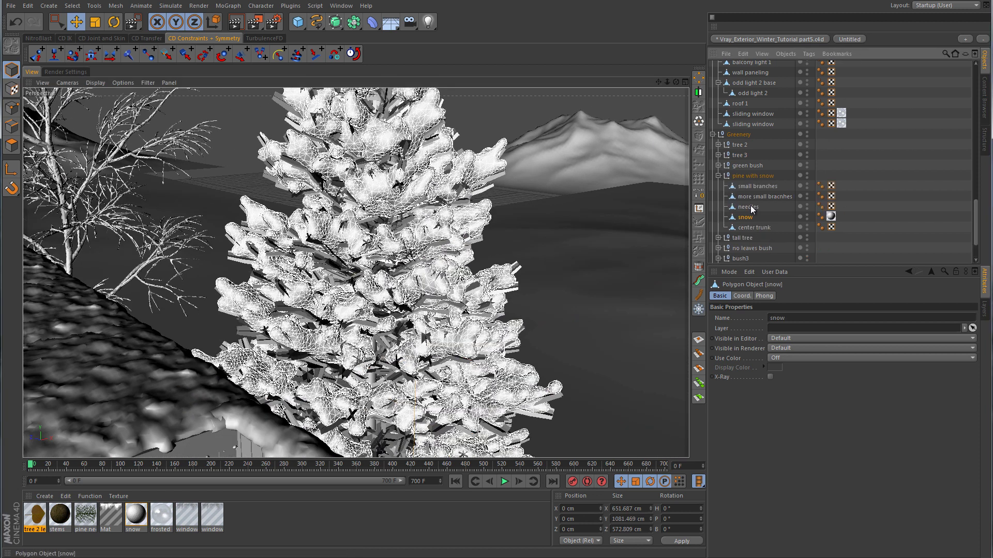
- Apply pine needles to the pine's needles, and stems to its center trunk, small branches and more small branches
click(718, 208)
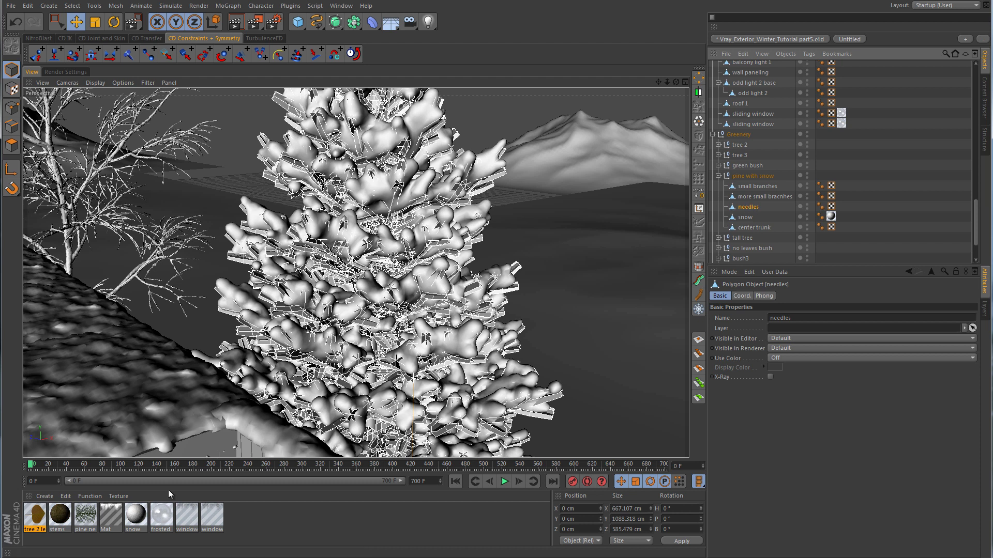
click(88, 516)
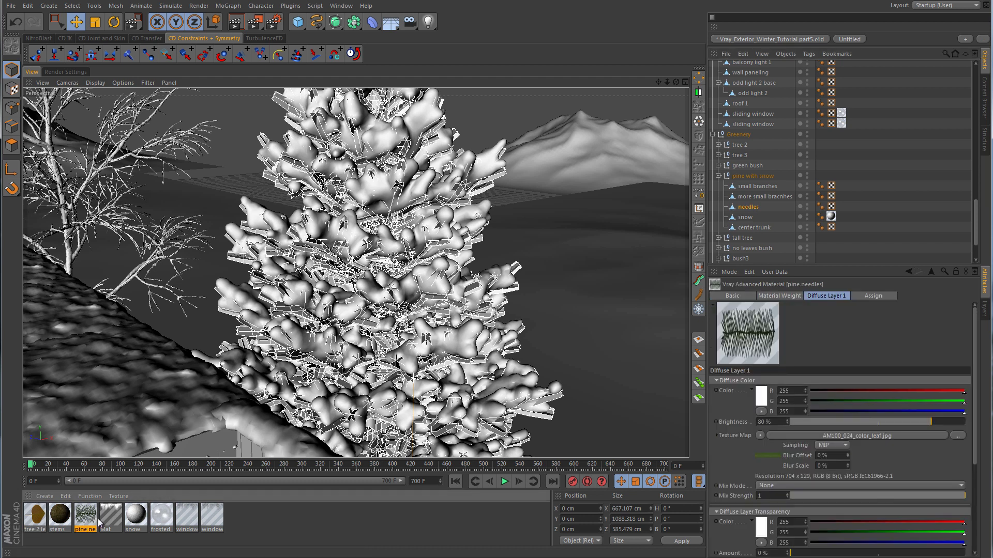
drag(88, 518, 748, 208)
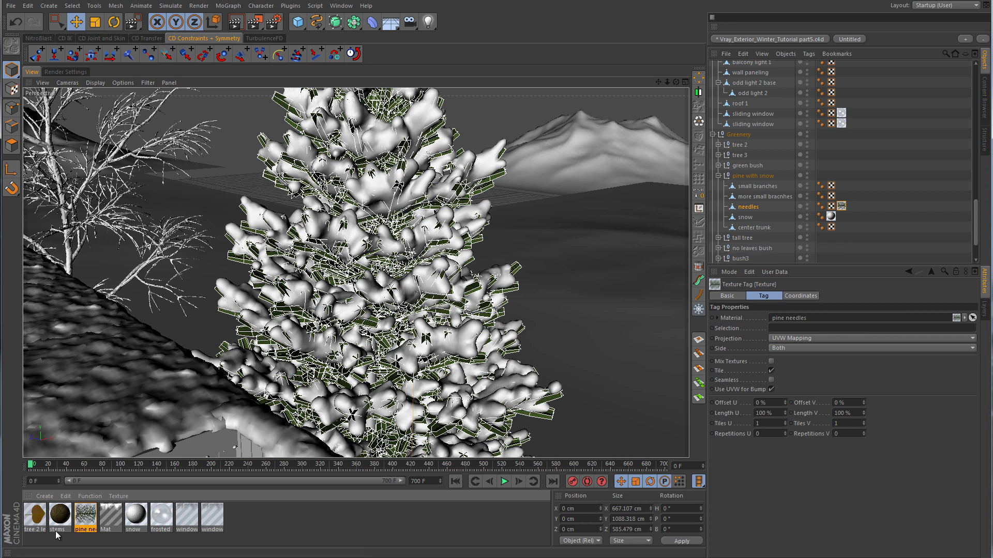
drag(58, 515, 756, 228)
ctrl+drag(841, 227, 841, 197)
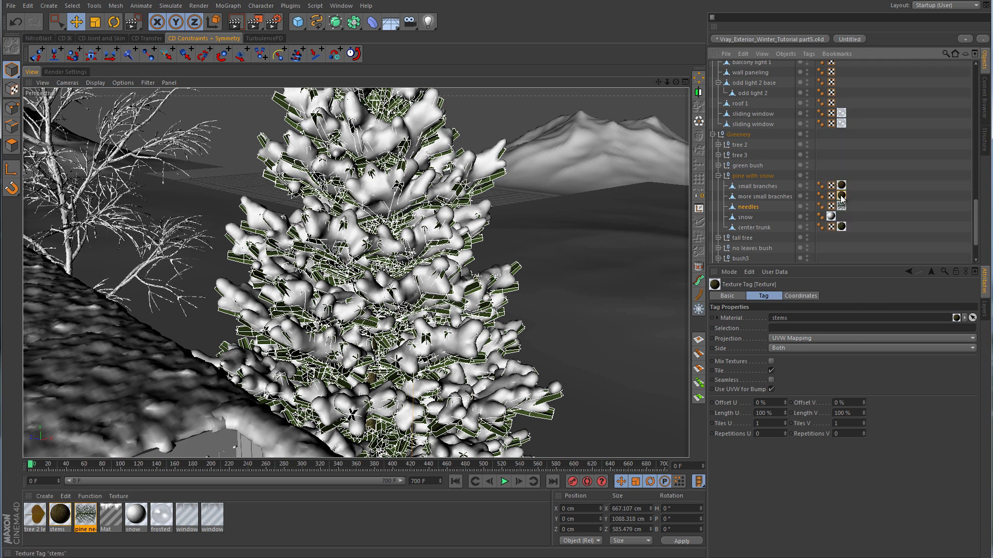
click(883, 214)
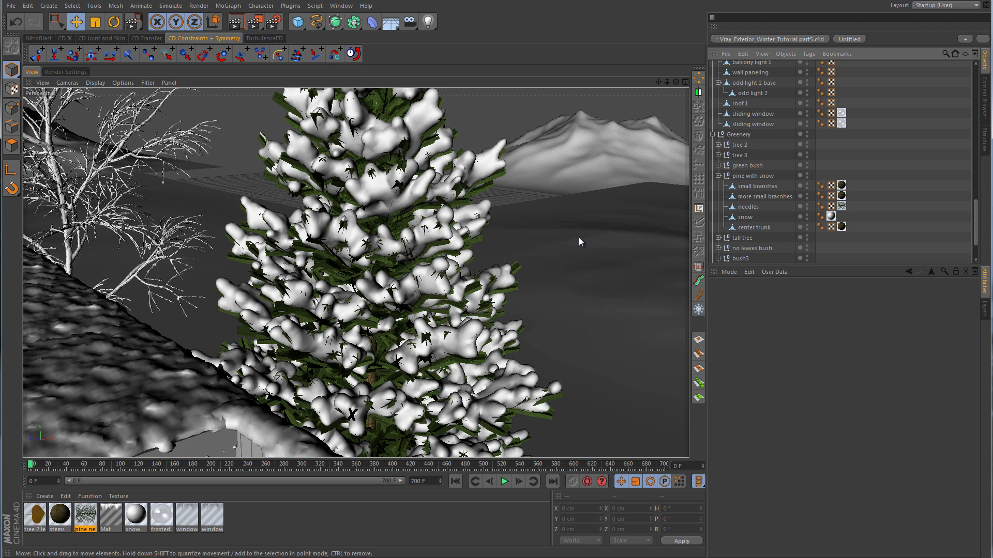
- Test-render a region over the tip of the snow-covered pine
scroll(542, 192, down, 10)
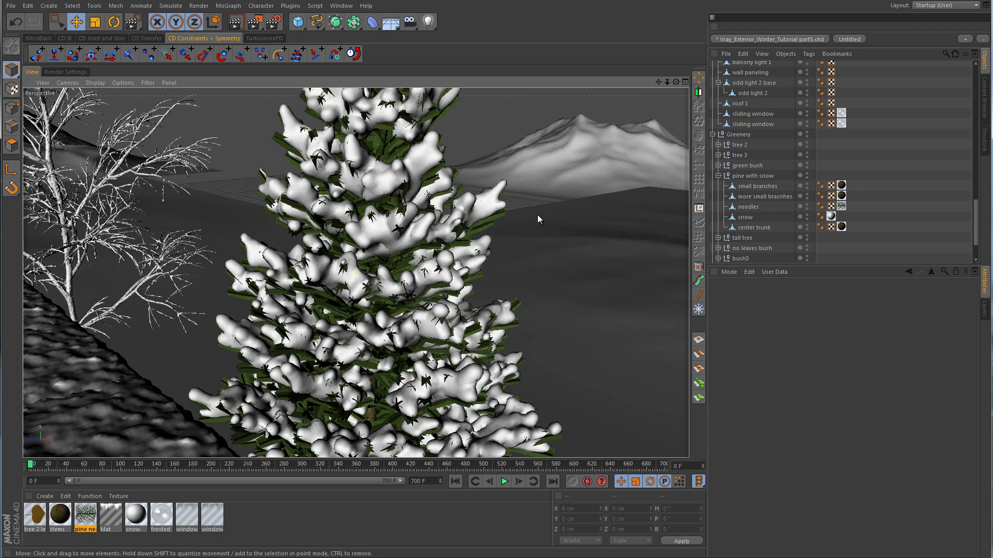
scroll(526, 287, down, 5)
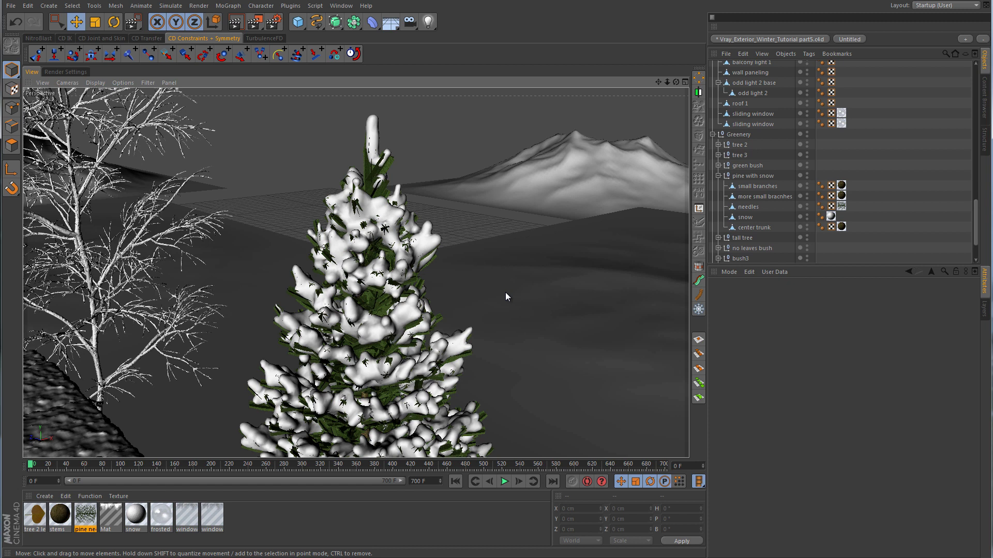
click(256, 24)
click(291, 35)
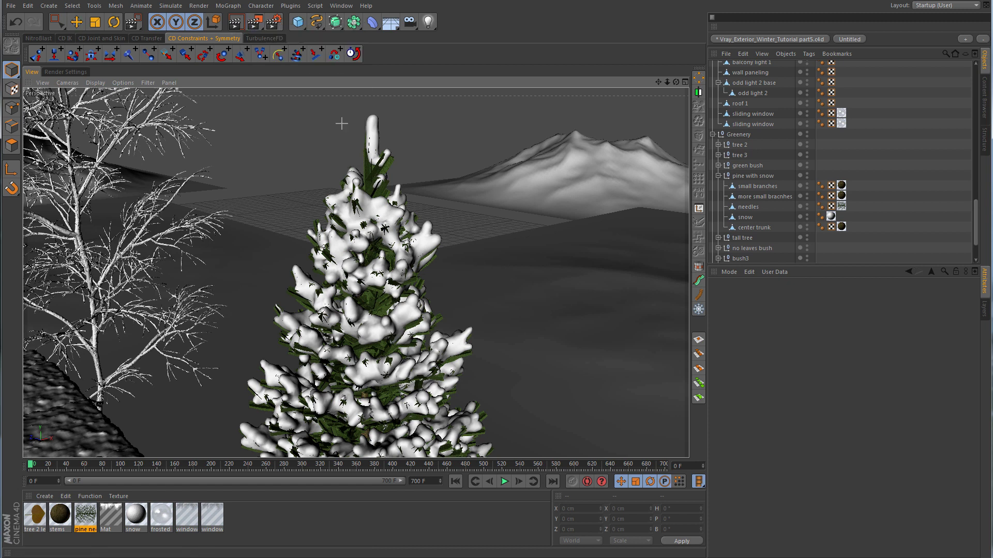
drag(301, 99, 463, 318)
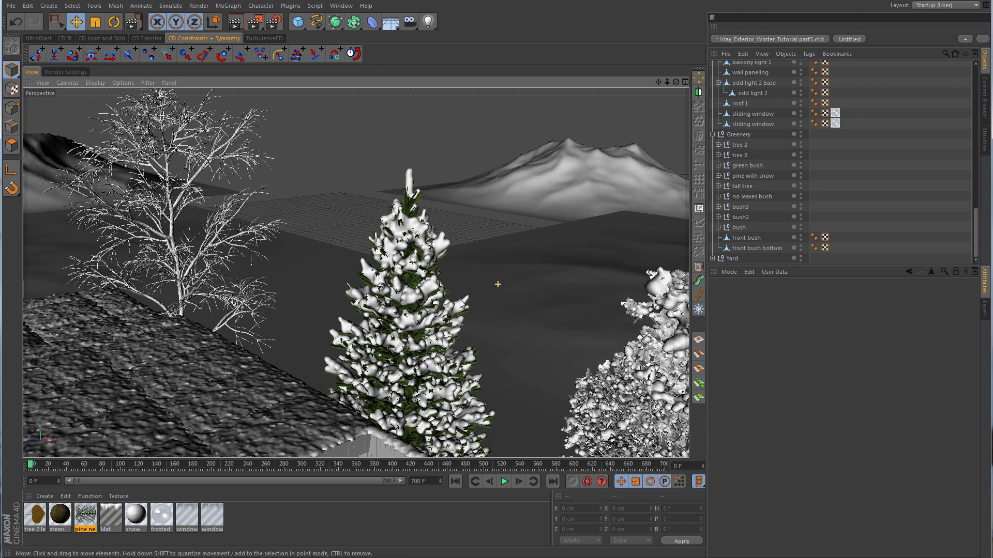
- Select the bare tree behind the house in the viewport and expand the tall tree group
alt+drag(455, 310, 396, 275)
click(469, 292)
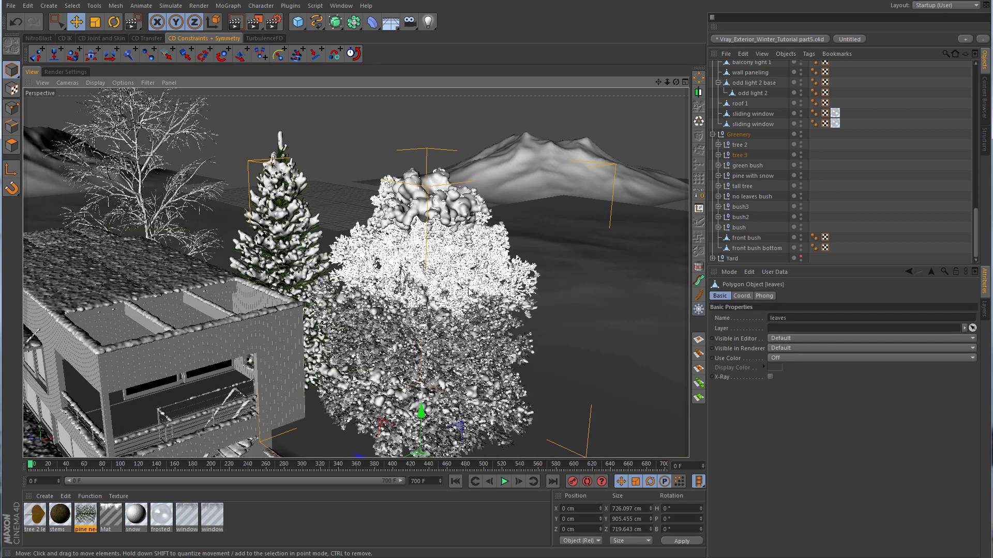
alt+middle_drag(159, 168, 304, 286)
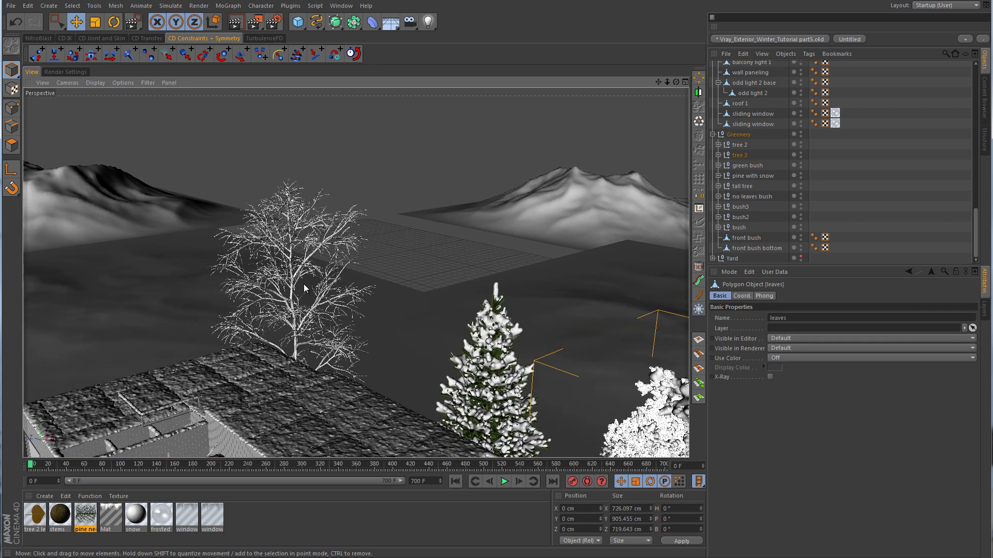
alt+right_drag(288, 272, 590, 296)
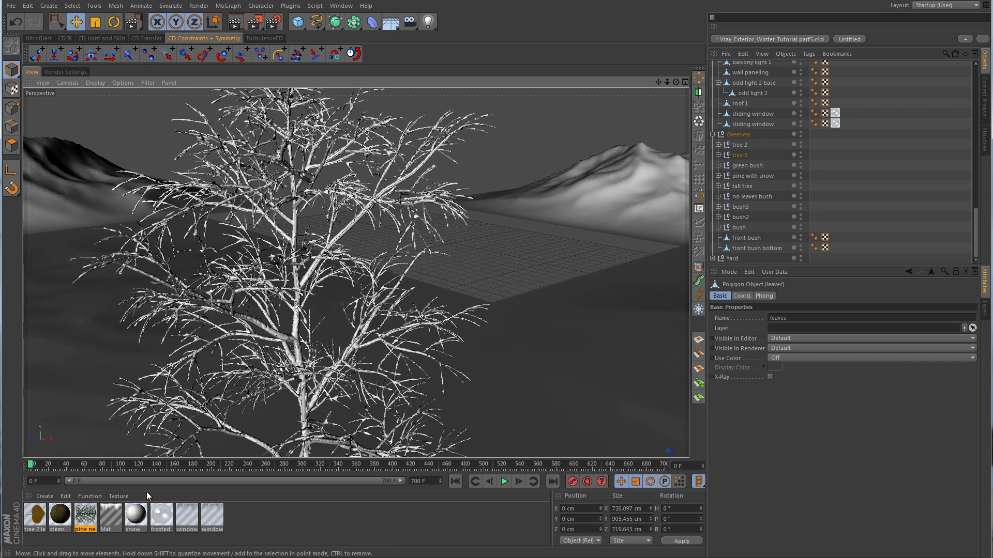
mouse_move(63, 517)
mouse_down()
mouse_move(728, 311)
mouse_move(768, 262)
mouse_move(231, 485)
mouse_move(57, 516)
mouse_up()
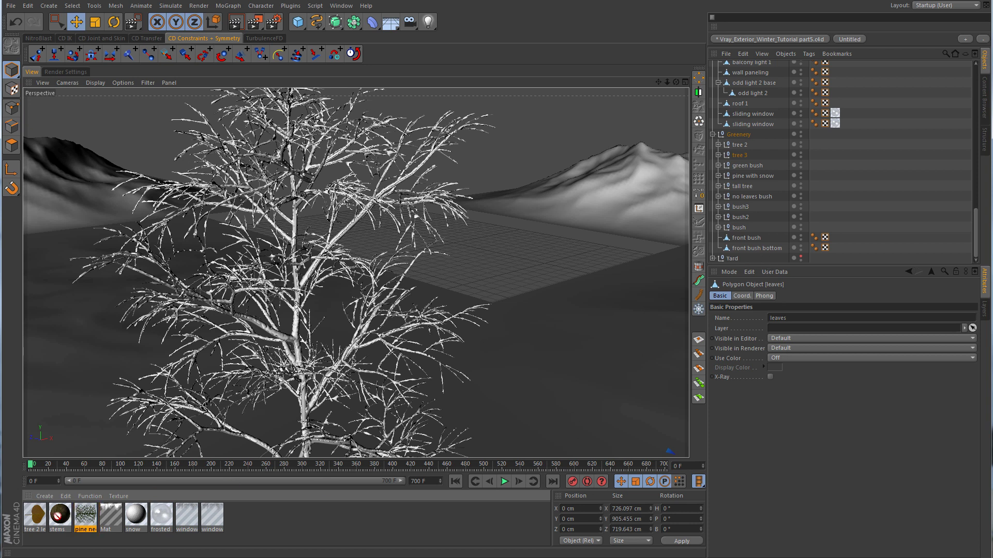
click(361, 221)
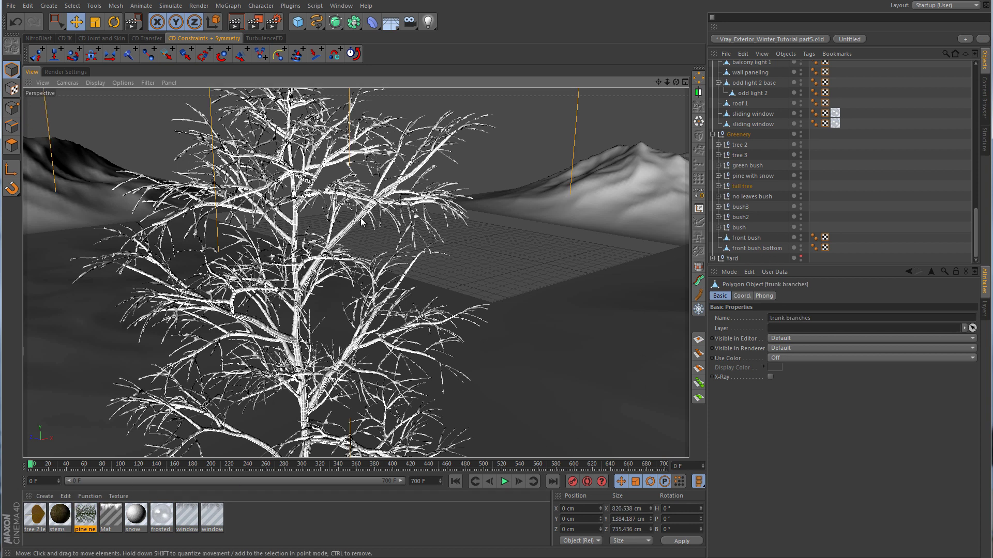
click(719, 187)
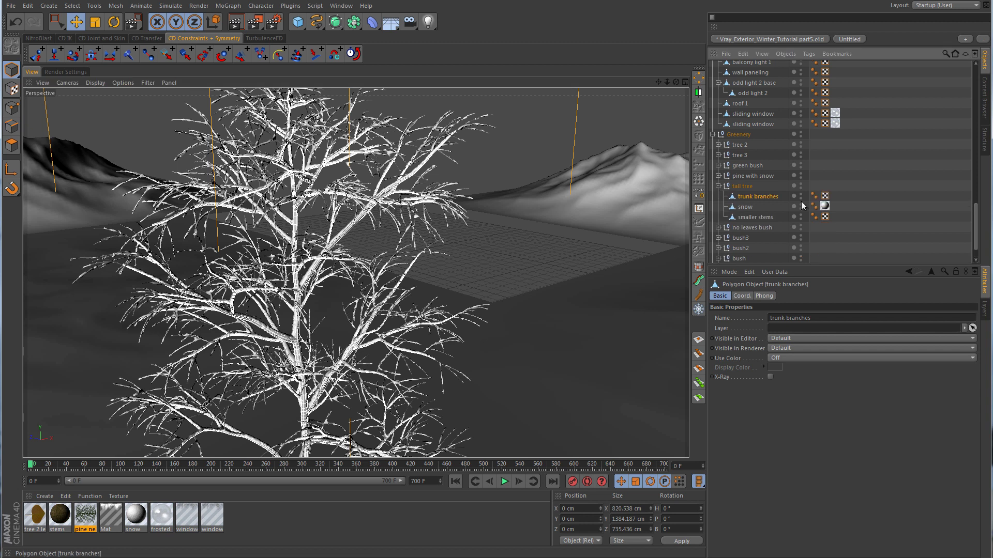
- Apply the stems material to smaller stems and trunk branches of the tall tree
drag(61, 515, 762, 258)
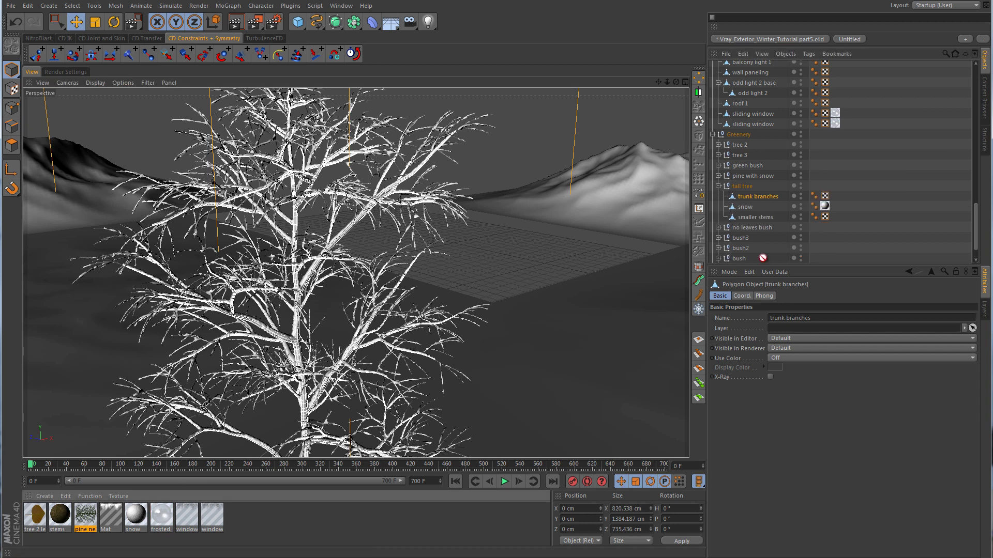
drag(761, 217, 759, 218)
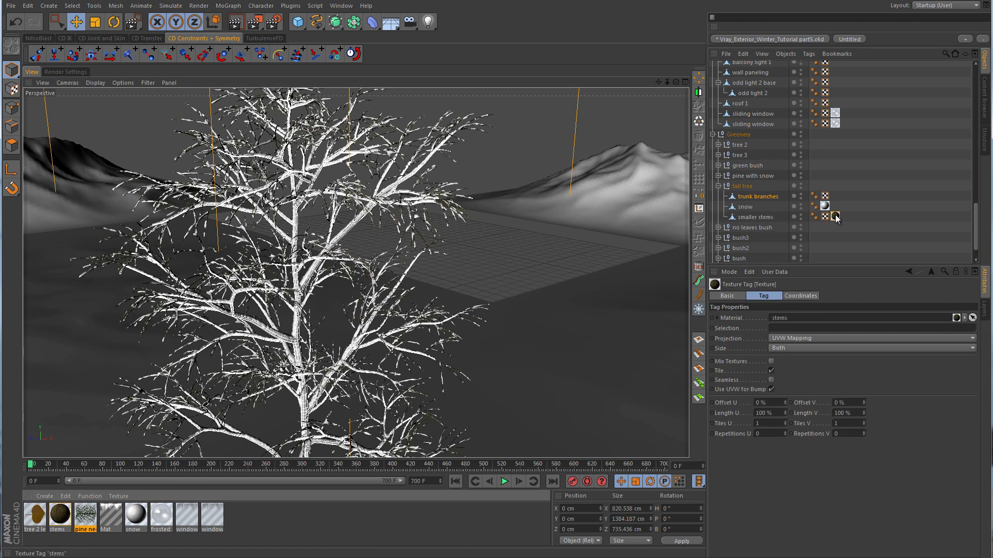
ctrl+drag(835, 201, 835, 197)
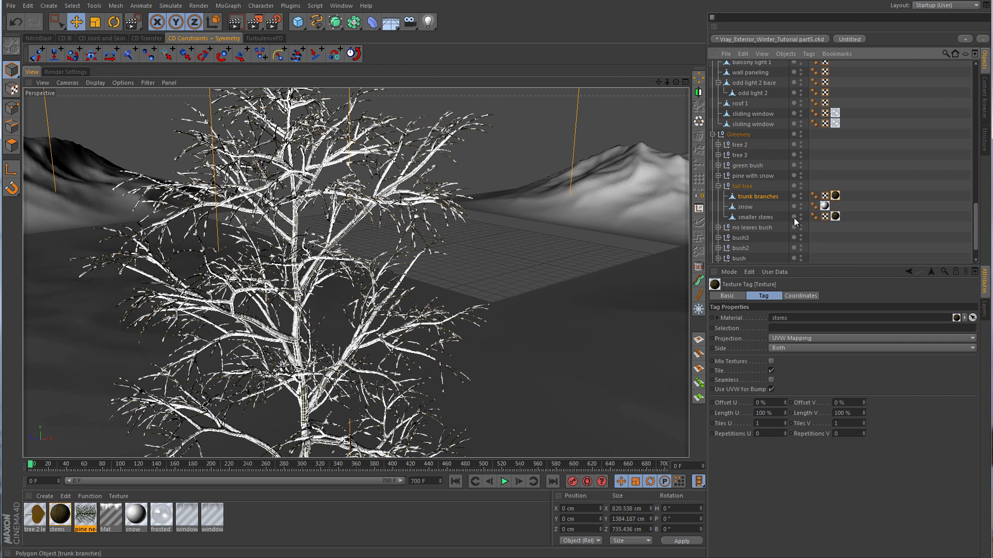
click(867, 234)
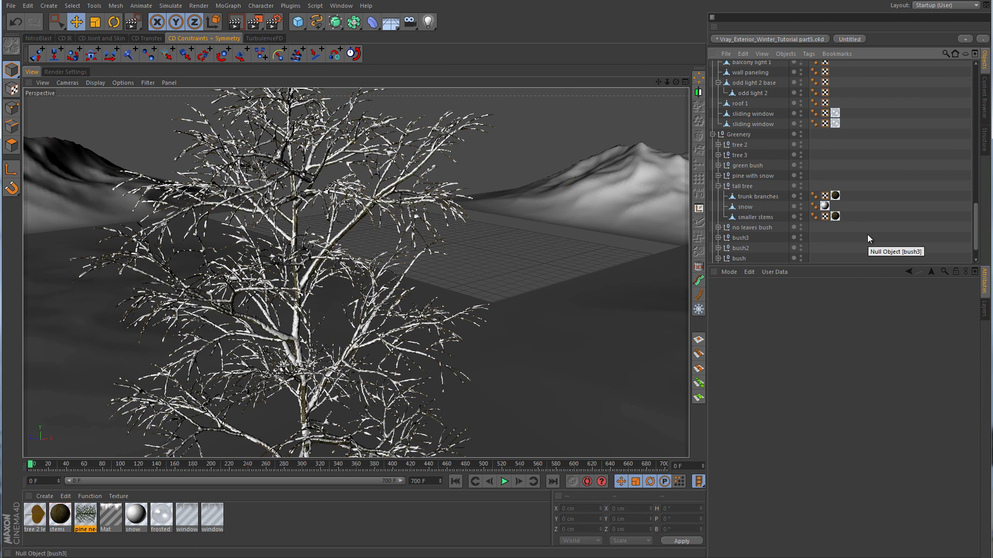
- Test-render a region over the upper branches of the tall tree
drag(255, 22, 301, 38)
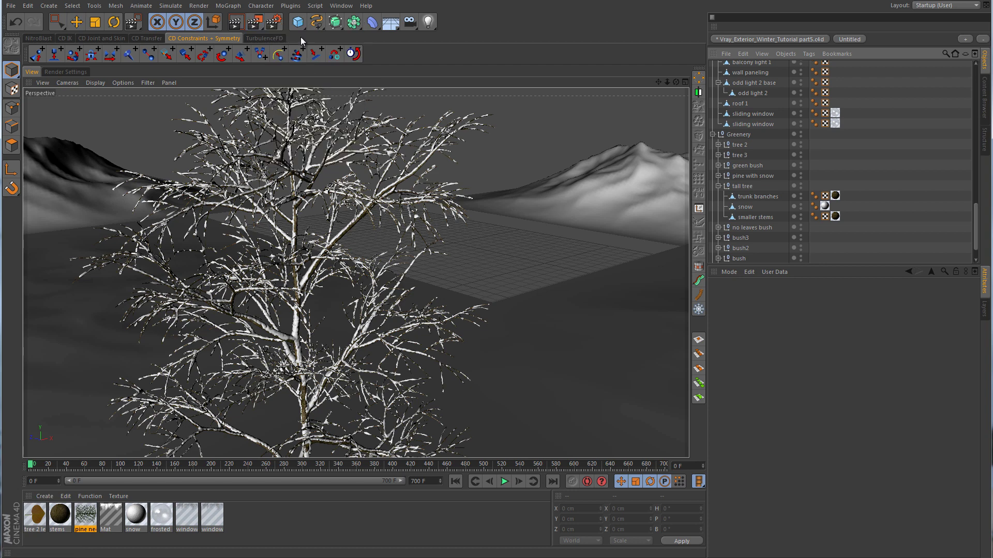
alt+right_drag(382, 262, 422, 261)
alt+middle_drag(424, 261, 466, 349)
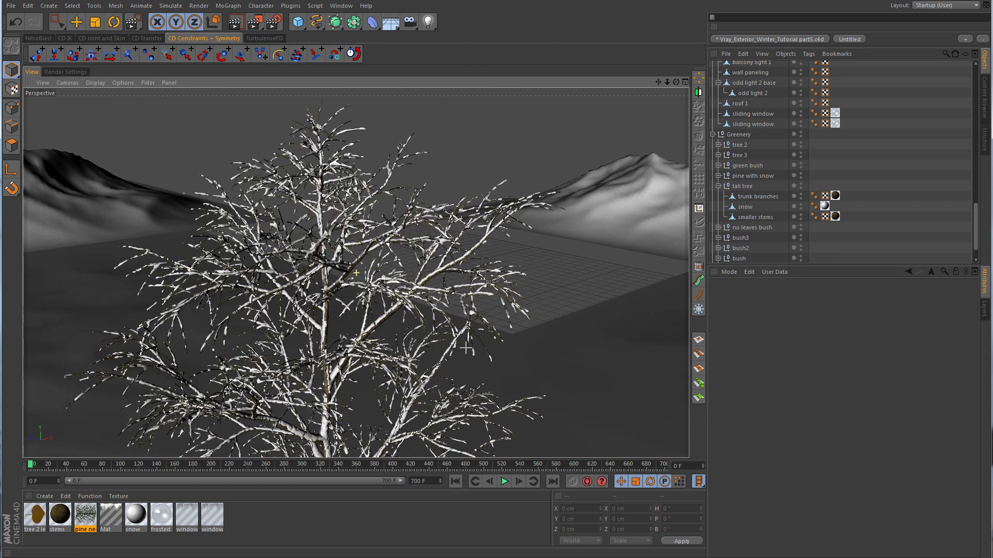
drag(260, 103, 469, 291)
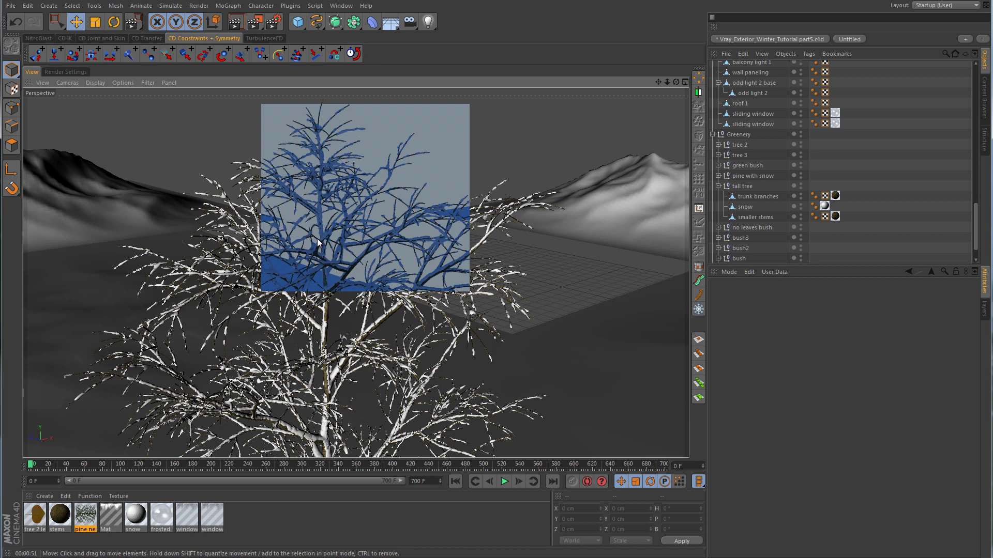
- Create a new VRay Advanced material for the leaves of the front bush and open it for editing
alt+right_drag(551, 337, 410, 370)
alt+middle_drag(572, 395, 406, 215)
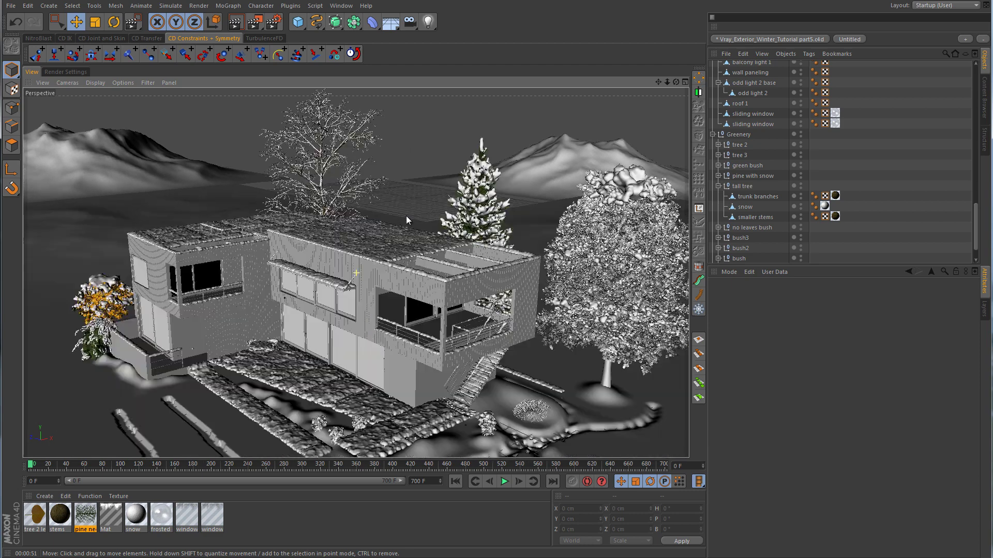
alt+middle_drag(503, 318, 435, 237)
alt+right_drag(368, 314, 569, 285)
alt+middle_drag(569, 285, 529, 290)
alt+drag(529, 290, 433, 277)
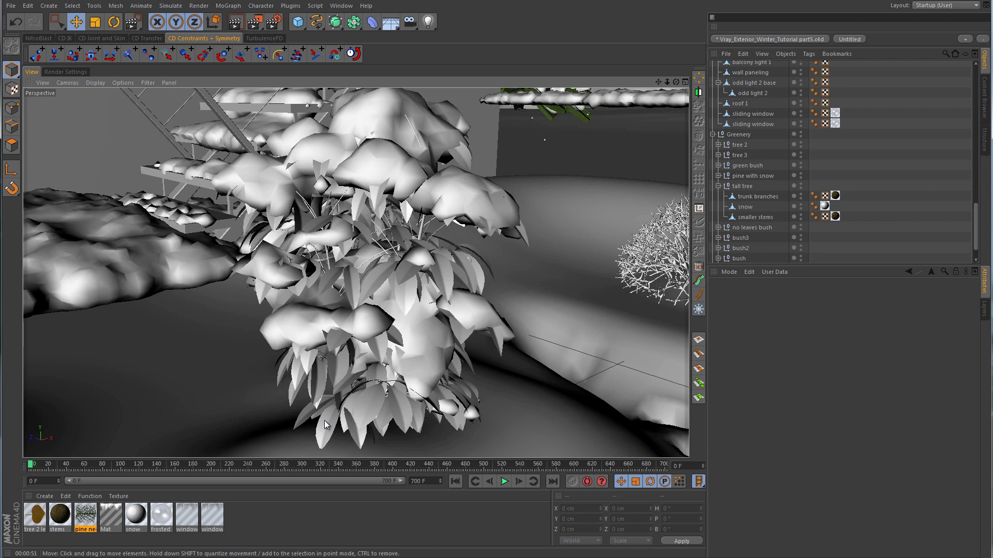
click(44, 496)
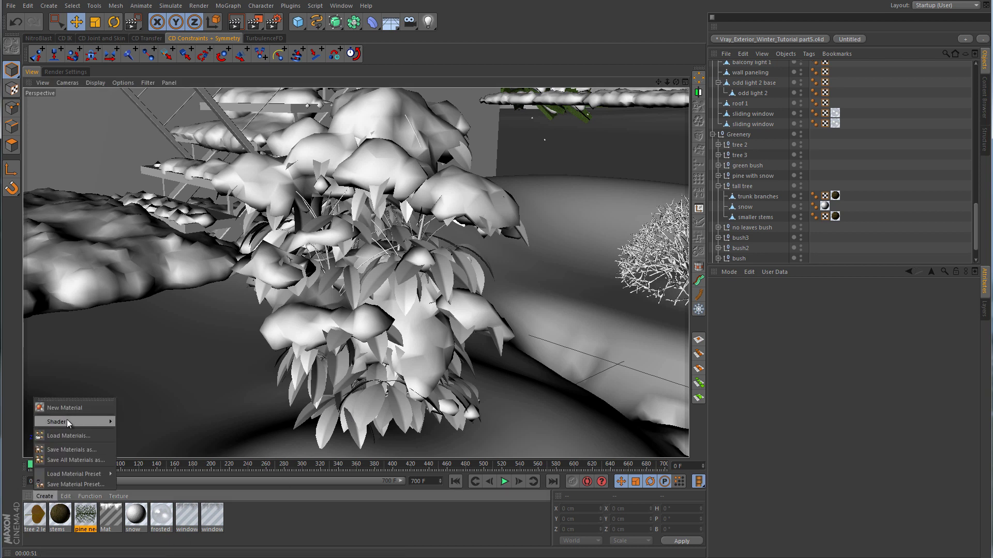
mouse_move(66, 420)
mouse_move(158, 420)
click(219, 430)
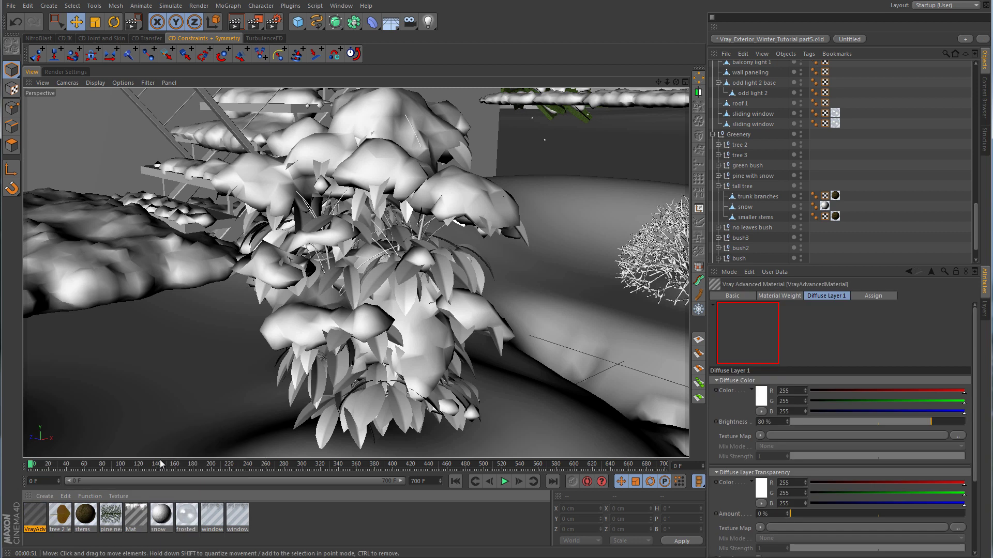
double_click(35, 515)
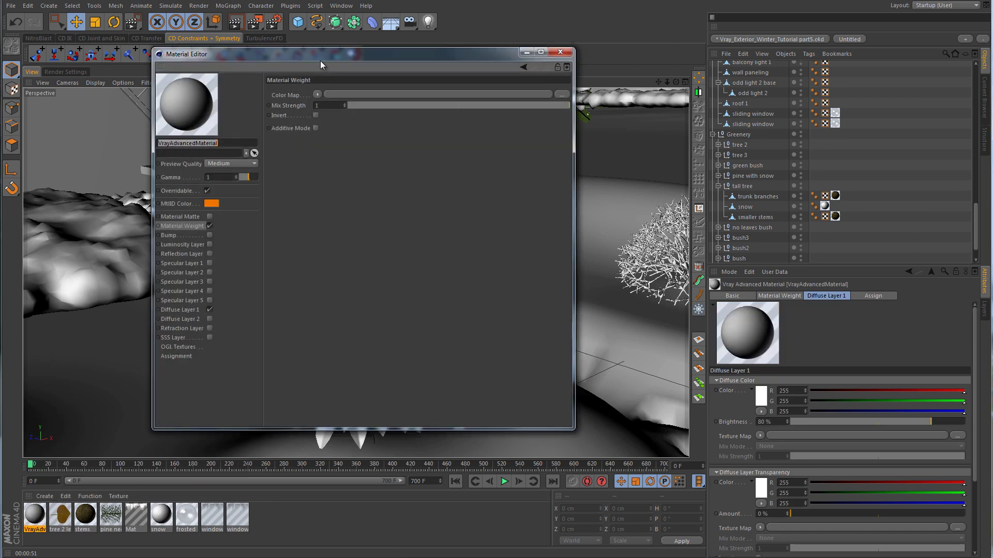
- Name the material simple green leaf and set its preview shape to a plane
drag(321, 64, 558, 114)
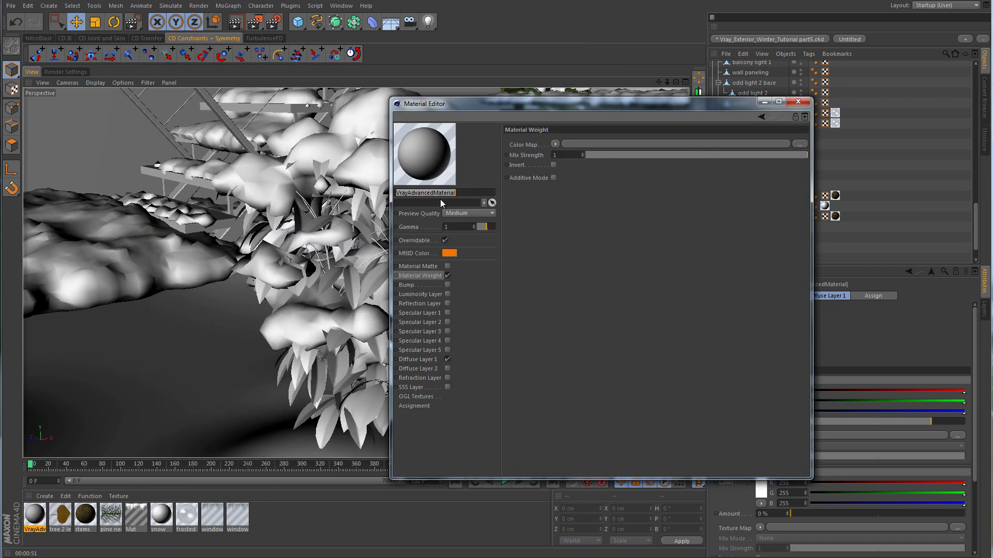
text(simple green leaf)
key(Return)
right_click(436, 146)
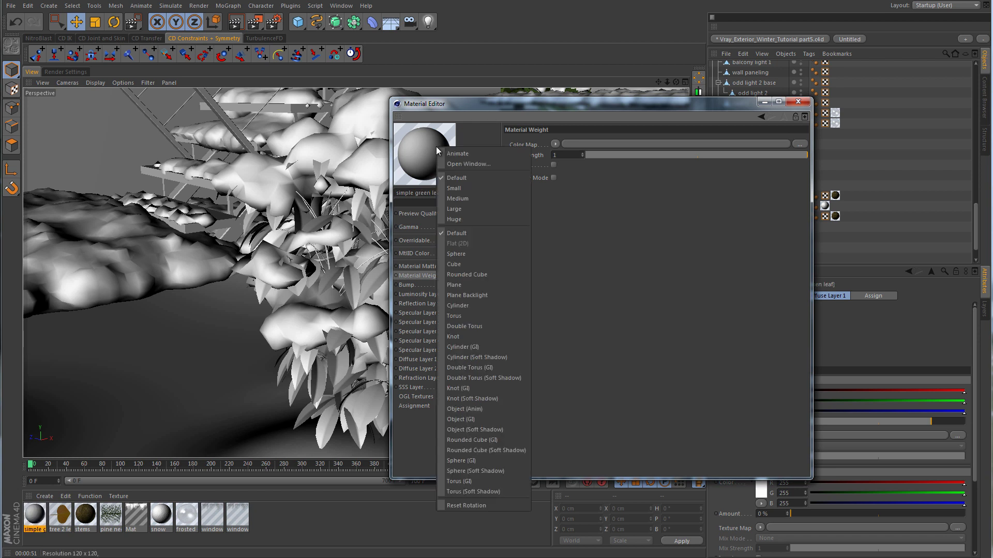
click(464, 284)
- Try the 2_01_leaf image from the tex folder as the material weight's color map, and clear it again
key(alt+Tab)
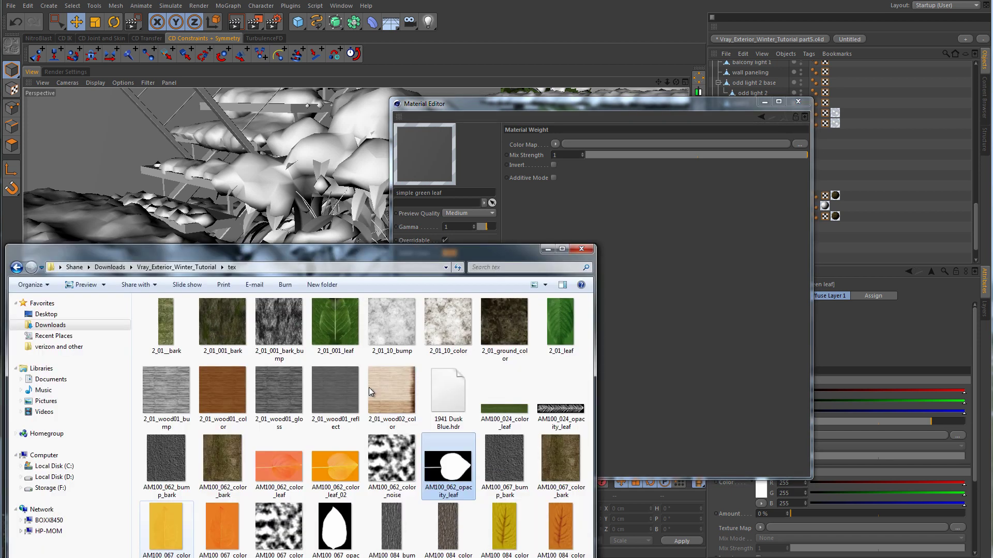
drag(391, 250, 397, 182)
drag(397, 222, 256, 167)
click(424, 228)
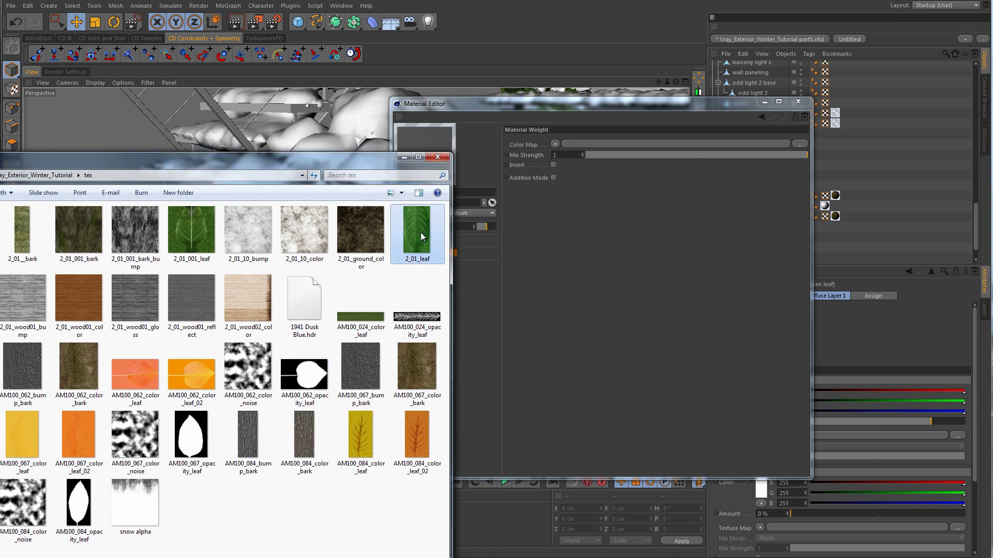
drag(419, 237, 597, 142)
click(470, 279)
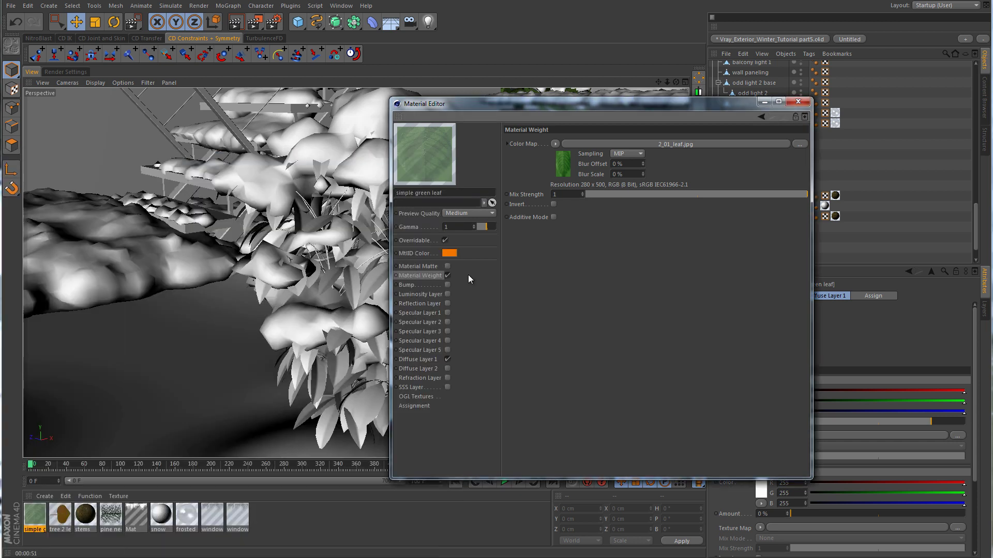
click(555, 149)
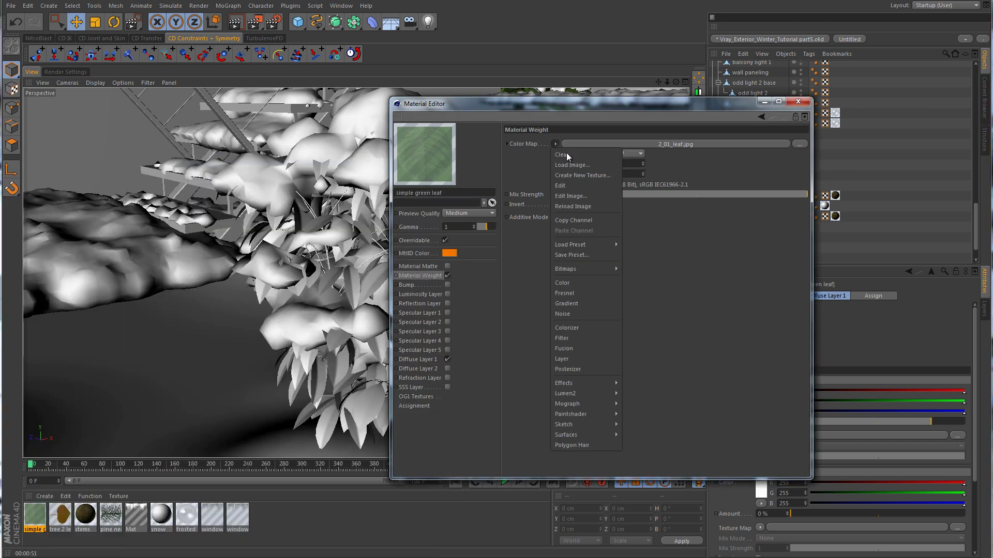
click(568, 154)
- Load the 2_01_leaf image as the texture map of Diffuse Layer 1 and close the material and the texture folder
click(433, 359)
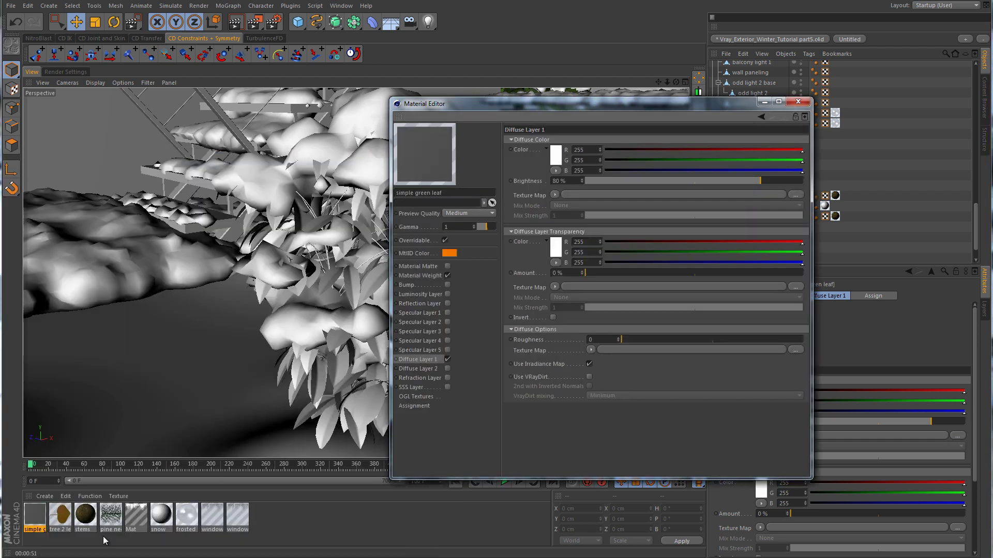
key(alt+Tab)
drag(419, 239, 579, 194)
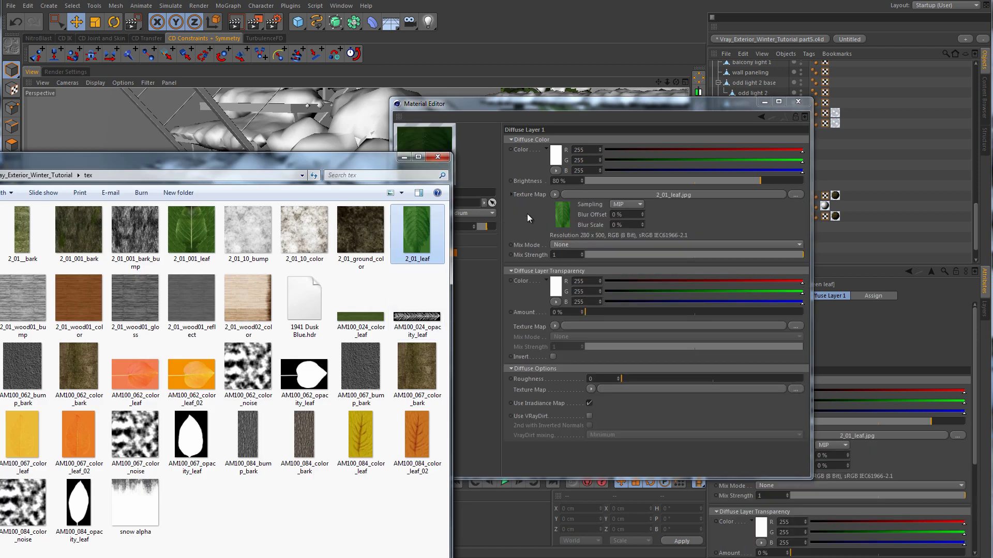
click(404, 157)
click(802, 104)
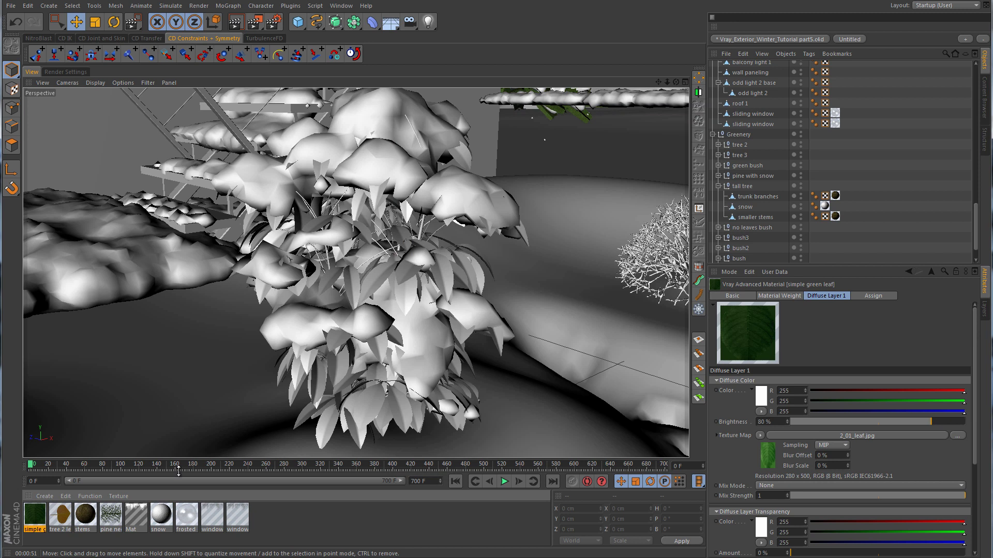
- Apply the simple green leaf material to front bush and front bush bottom
click(403, 265)
scroll(781, 198, down, 2)
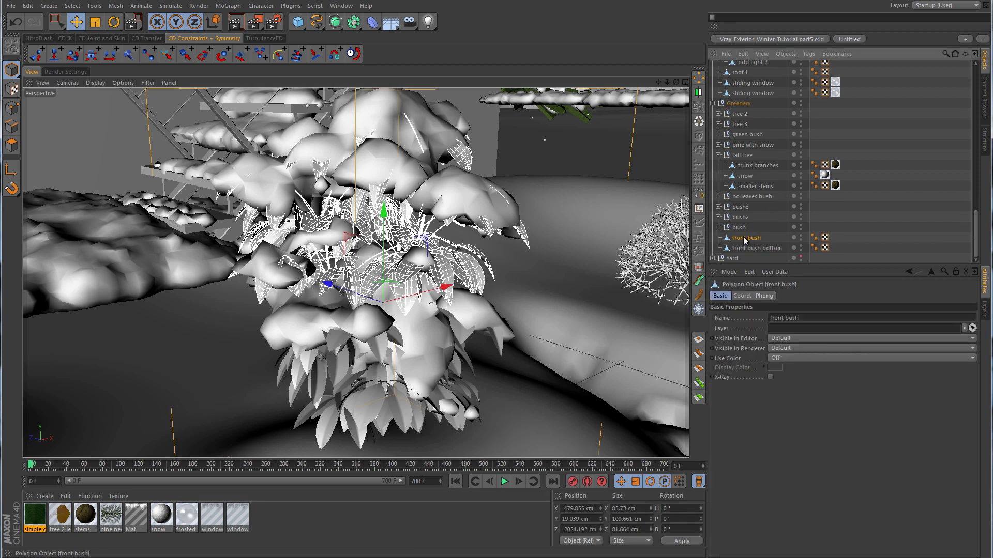
drag(35, 520, 745, 239)
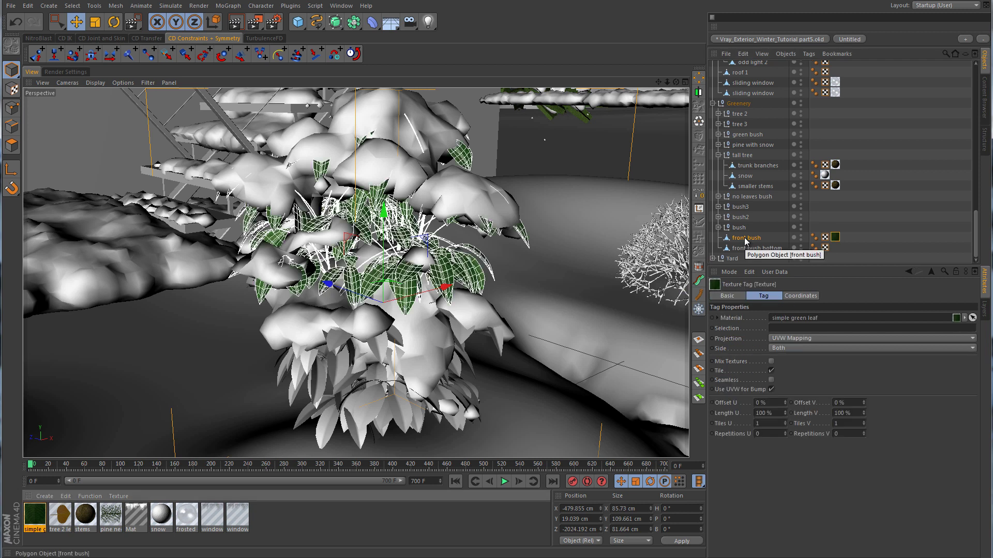
ctrl+drag(836, 238, 834, 248)
click(877, 231)
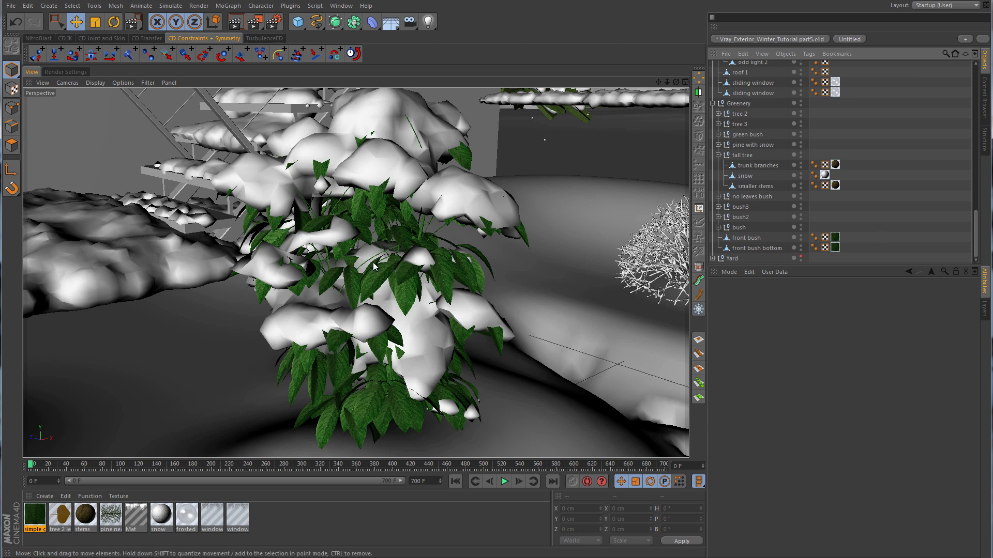
- Test-render a region over the front bush beside the stairs
alt+right_drag(432, 271, 404, 299)
alt+drag(404, 300, 374, 324)
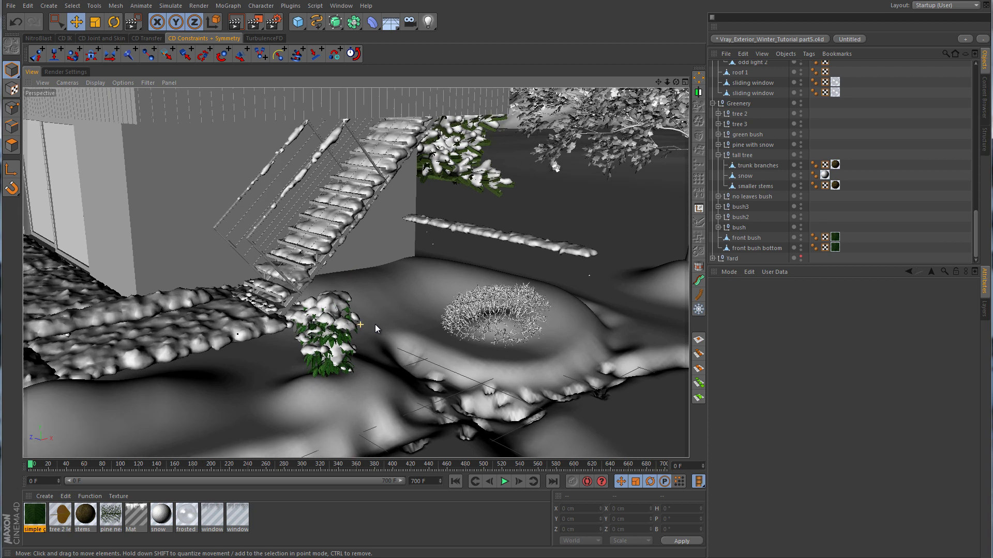
alt+right_drag(376, 325, 392, 321)
drag(258, 23, 306, 37)
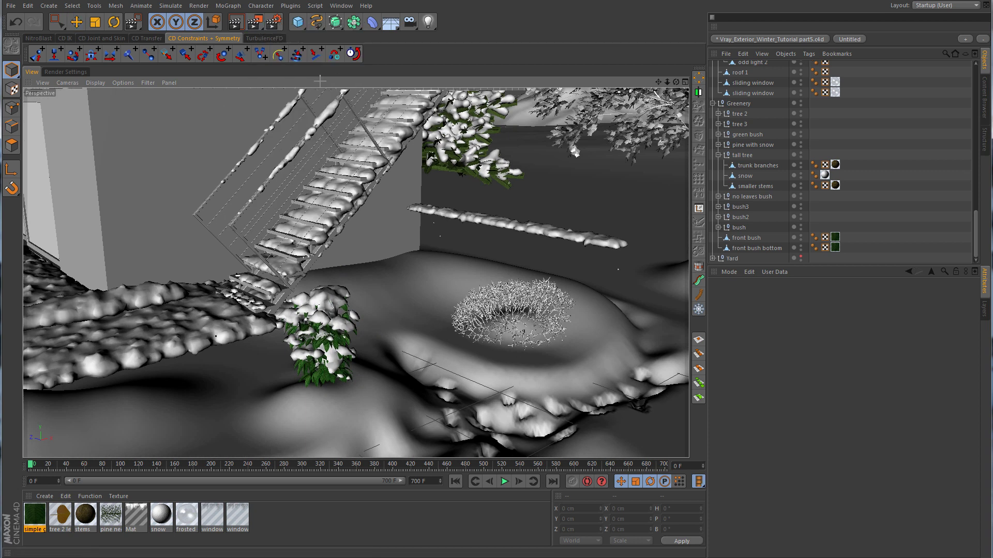
drag(254, 253, 380, 411)
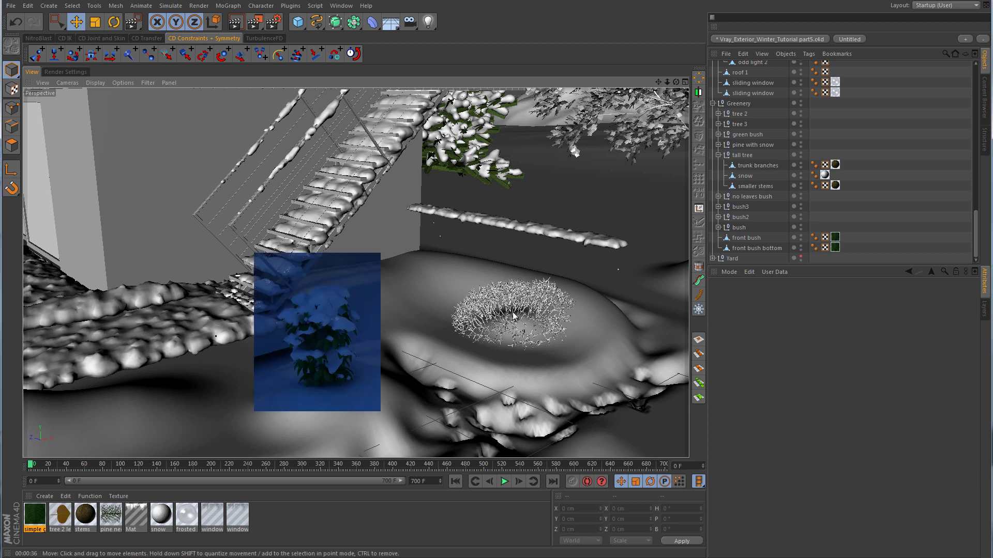
- Expand the no leaves bush group and apply the stems material to its stems
scroll(517, 318, up, 6)
click(530, 318)
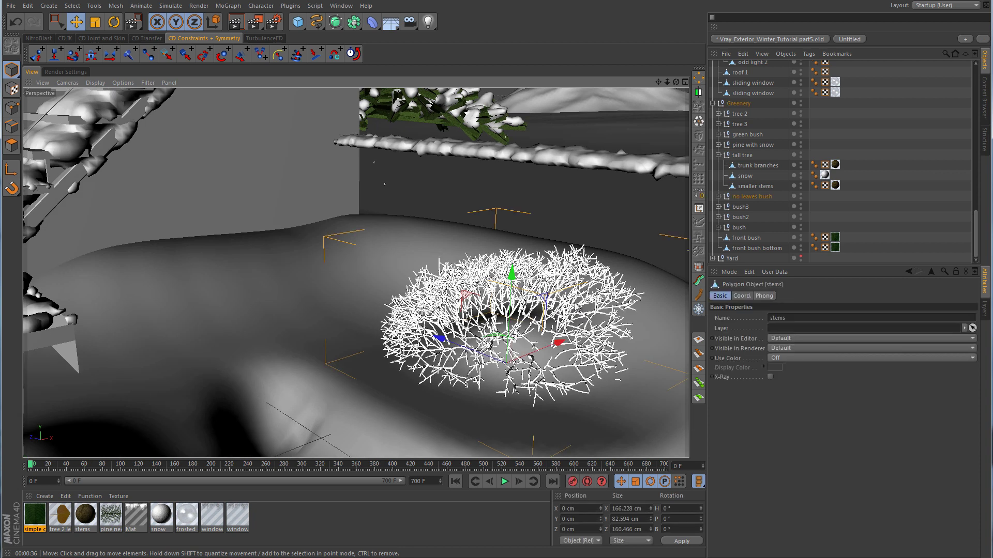
click(718, 197)
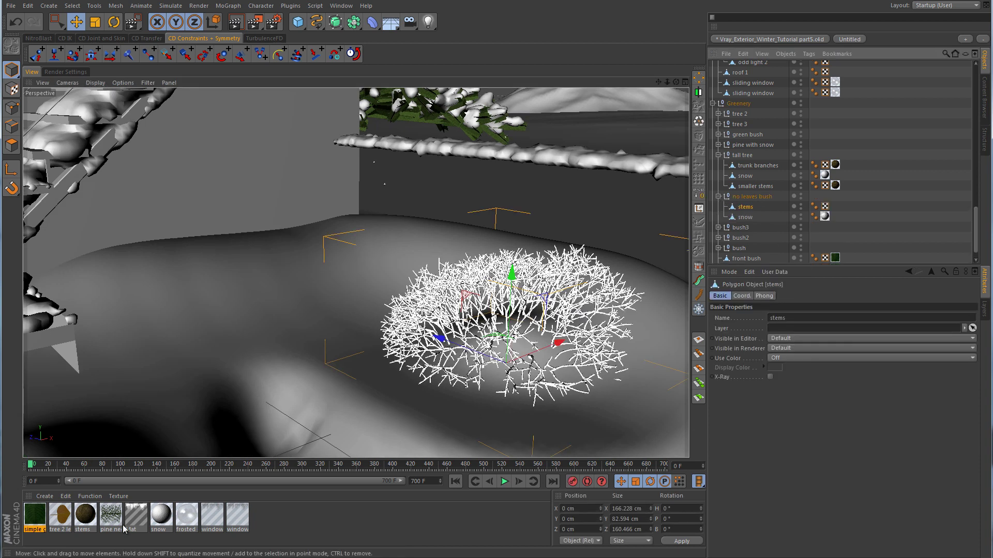
drag(85, 519, 751, 204)
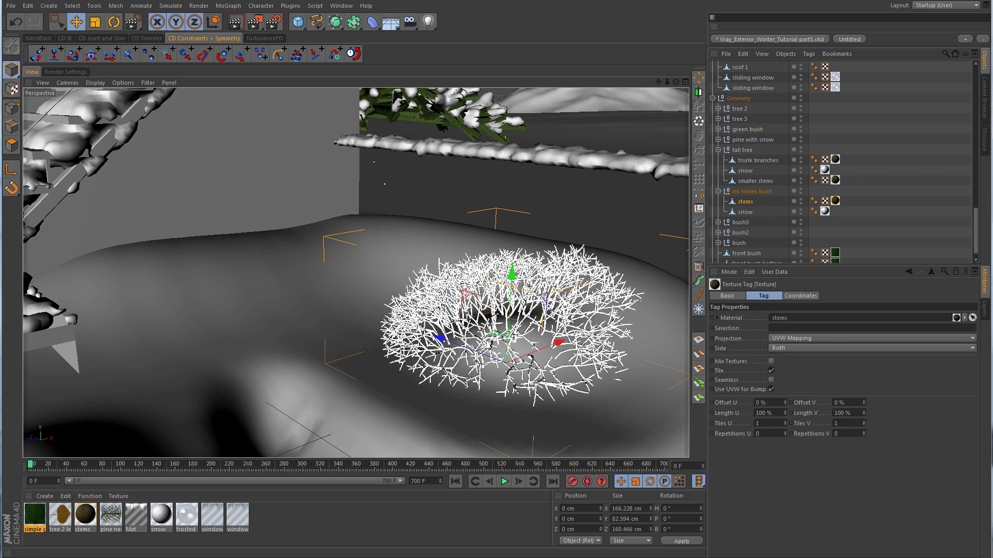
click(80, 555)
drag(290, 154, 413, 105)
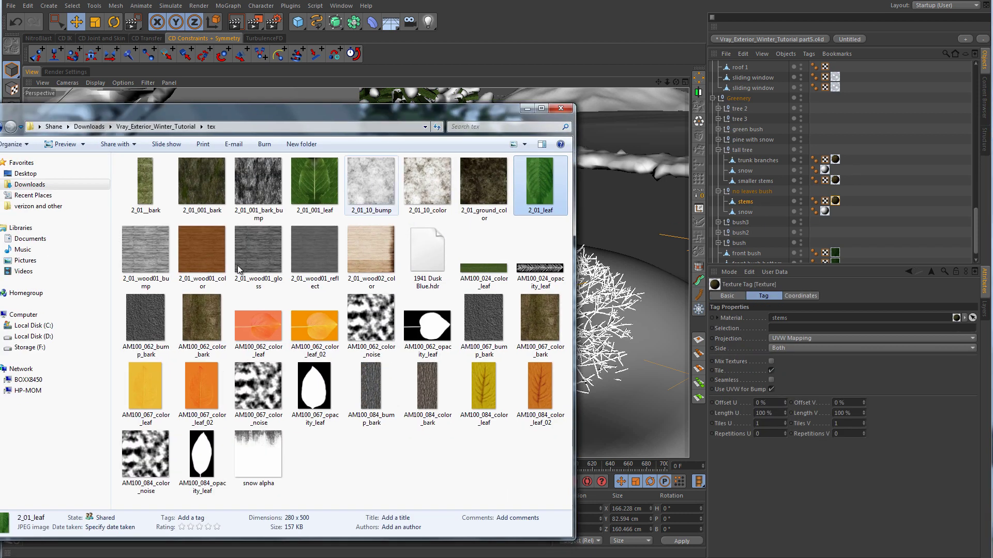
click(527, 108)
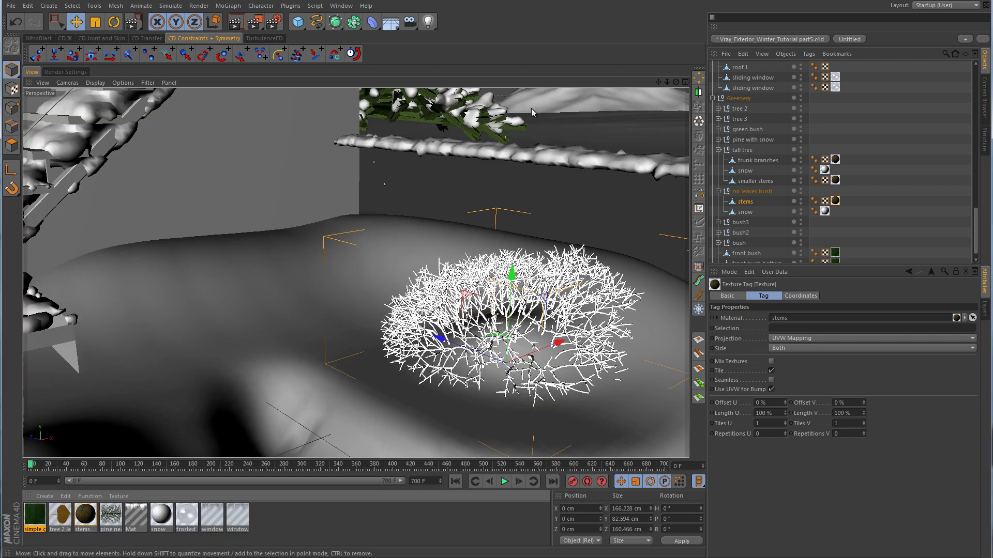
- Select the snow on the middle bush beside the terrace and look for it in the object list
click(909, 231)
scroll(586, 290, down, 12)
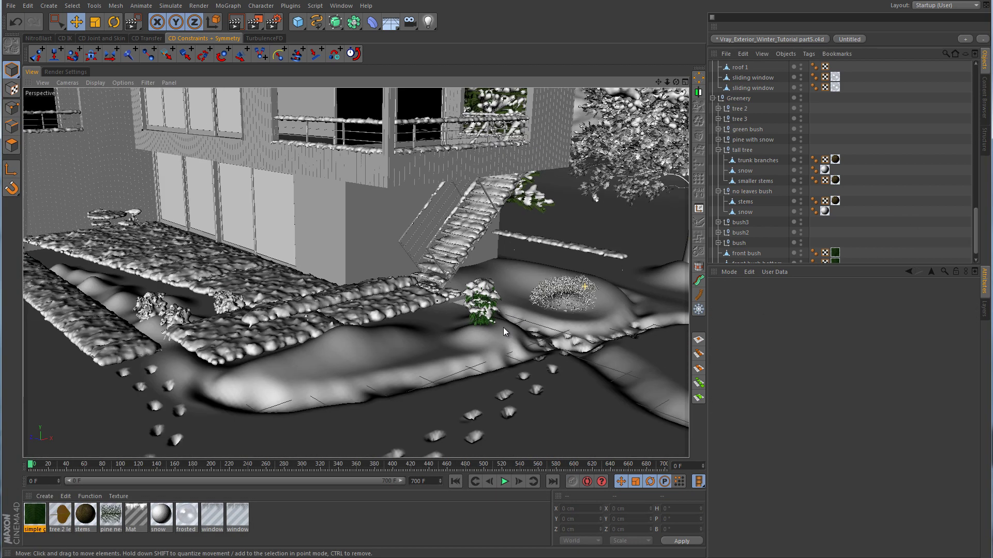
alt+drag(454, 254, 459, 287)
scroll(433, 318, up, 12)
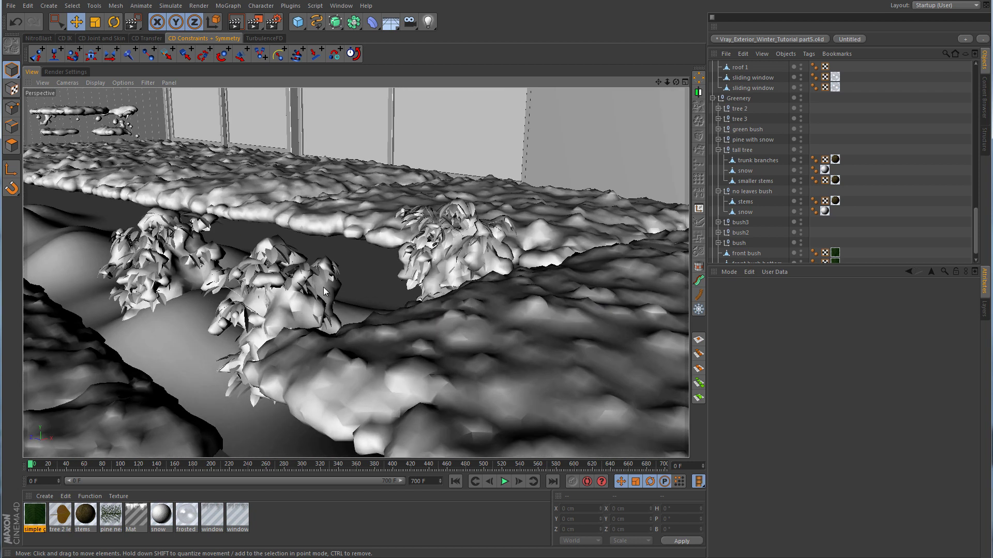
click(324, 291)
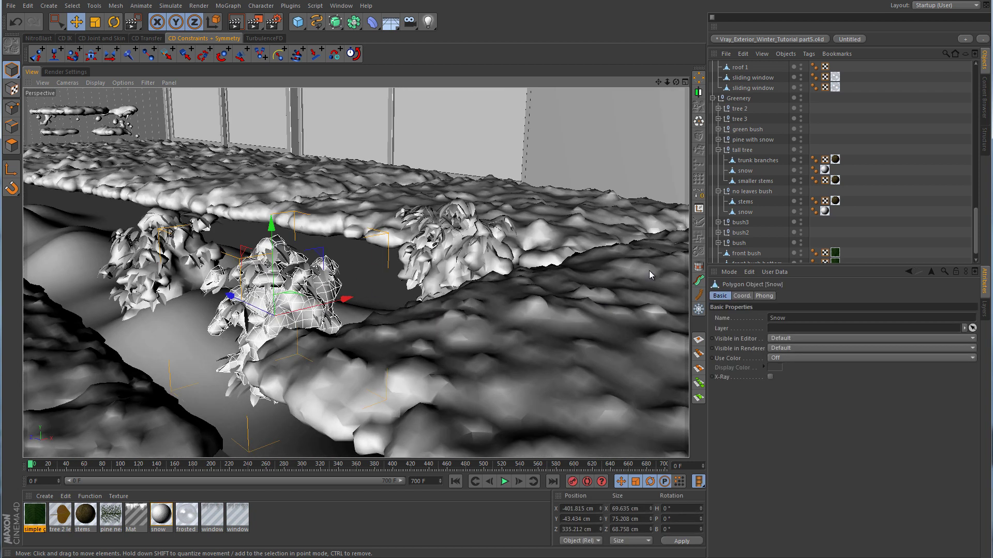
scroll(758, 176, down, 1)
scroll(760, 181, up, 10)
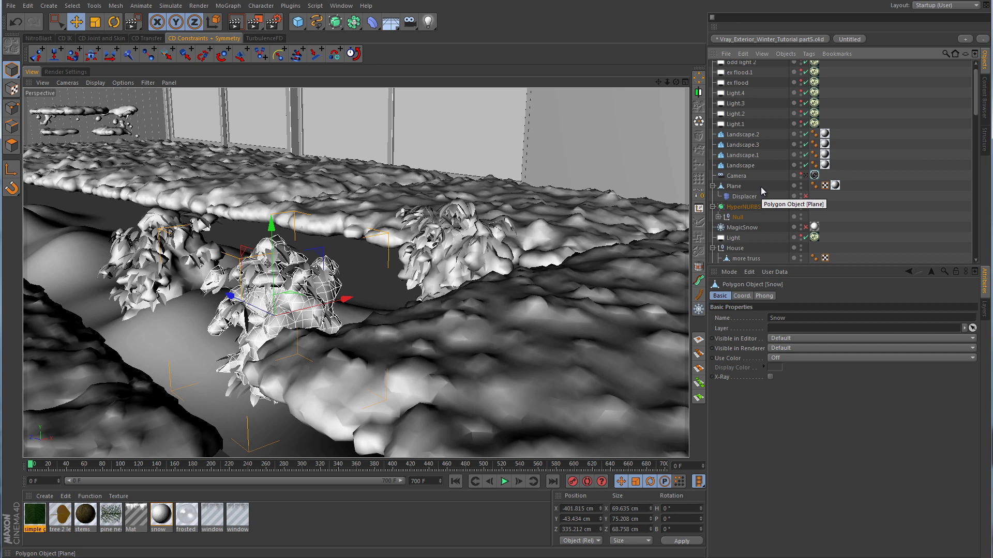
scroll(379, 326, up, 3)
scroll(379, 325, up, 2)
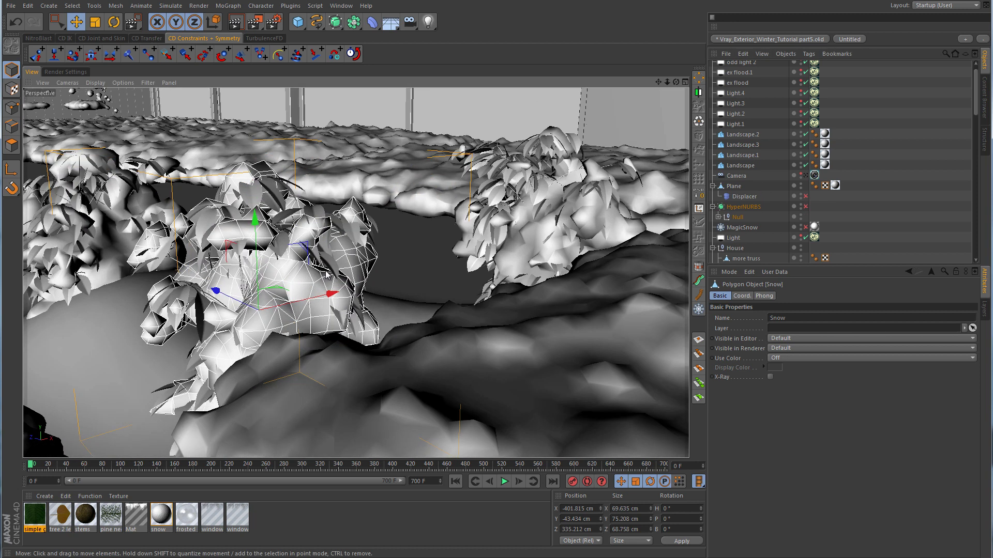
- Select the leaves 6 mesh of the middle terrace bush and expand the bush2 and bush3 groups
click(331, 262)
scroll(800, 187, down, 4)
scroll(786, 207, down, 5)
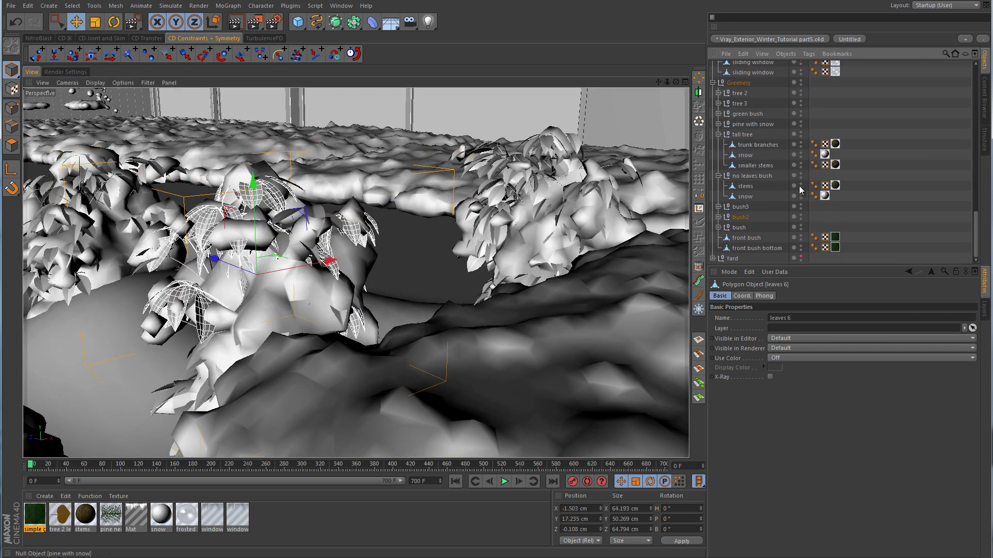
click(718, 217)
click(719, 207)
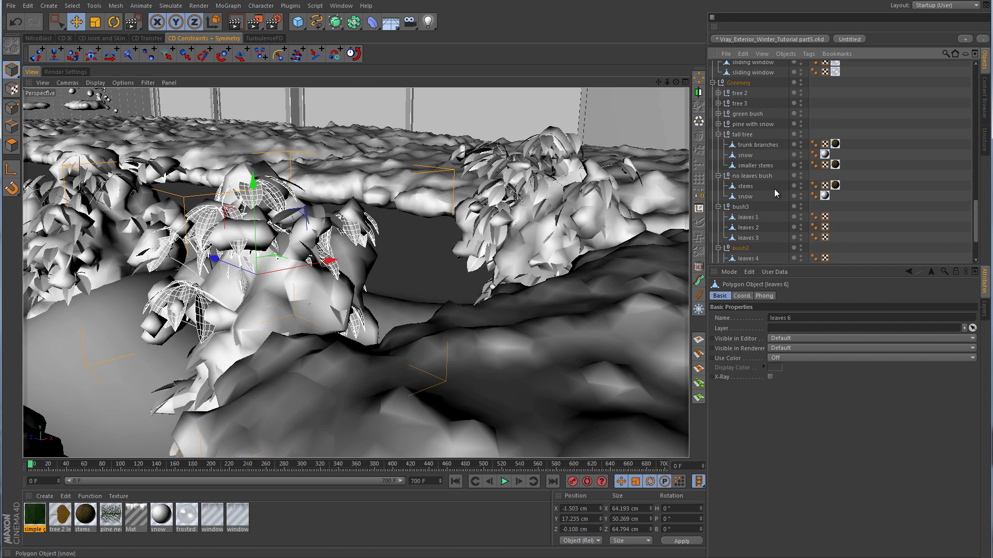
- Copy the simple green leaf material from front bush to leaves 1 through 6 in bush3 and bush2, and collapse bush3
scroll(774, 188, down, 3)
click(834, 237)
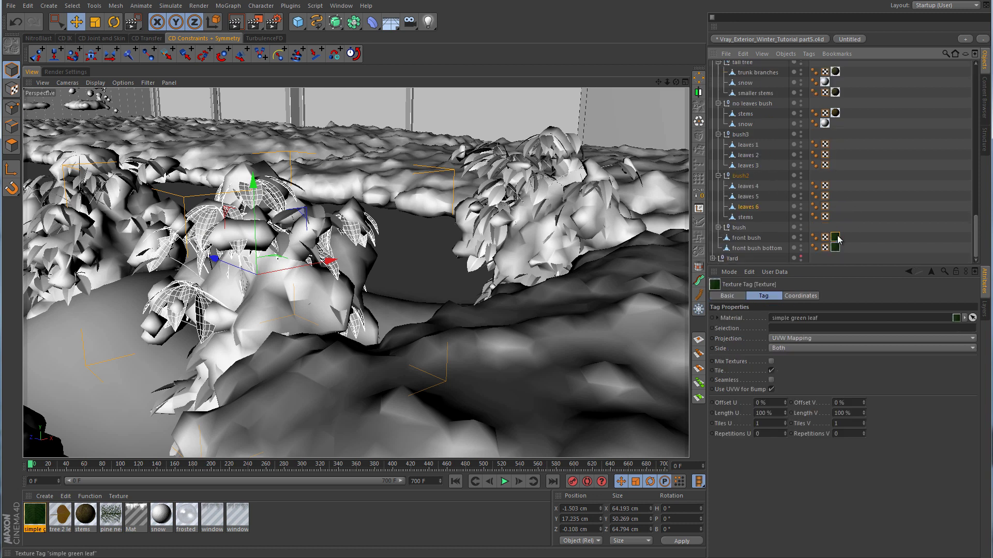
ctrl+drag(835, 237, 834, 148)
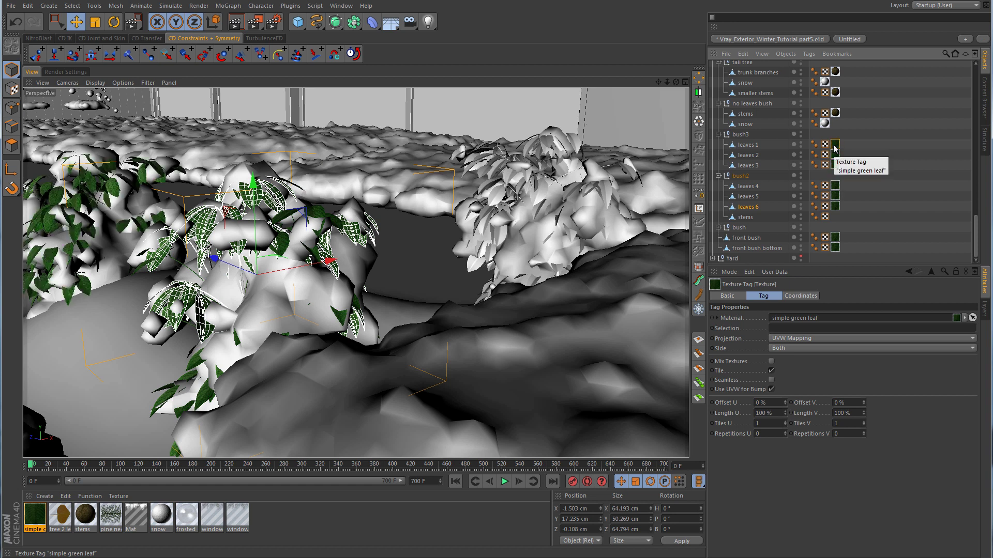
click(719, 134)
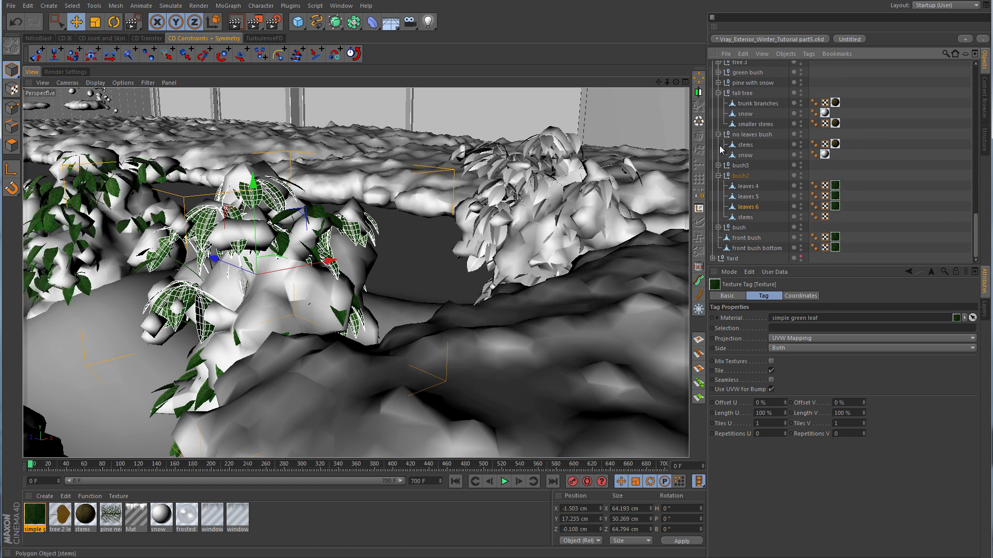
- Collapse bush2, find the third terrace bush's group, and copy the simple green leaf material to its leaves 8, 9 and 10
click(719, 176)
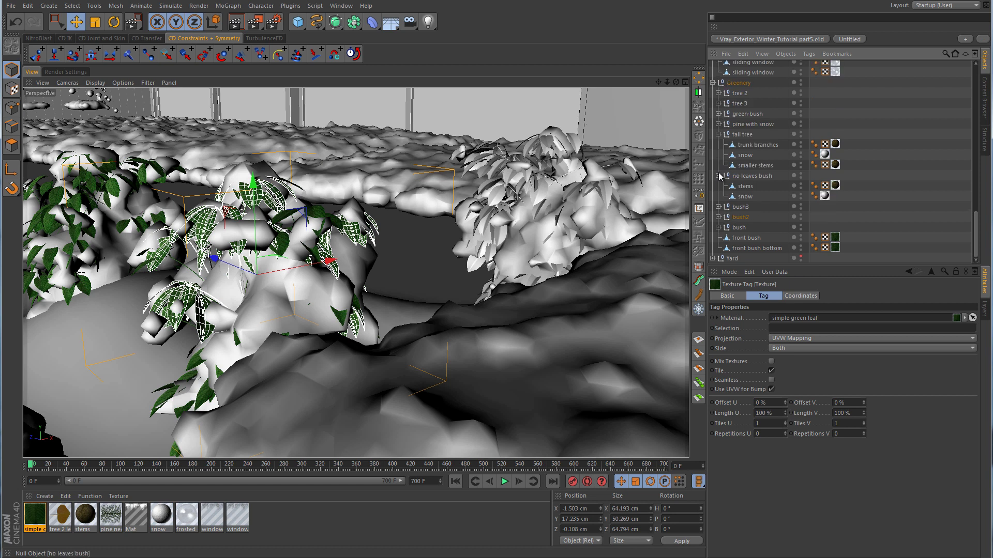
click(524, 263)
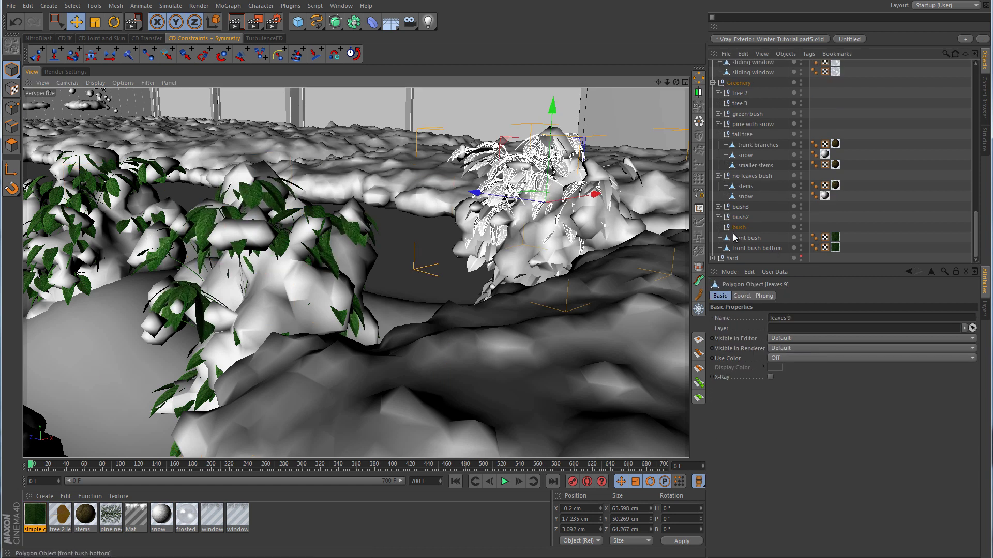
click(718, 227)
ctrl+drag(834, 237, 835, 199)
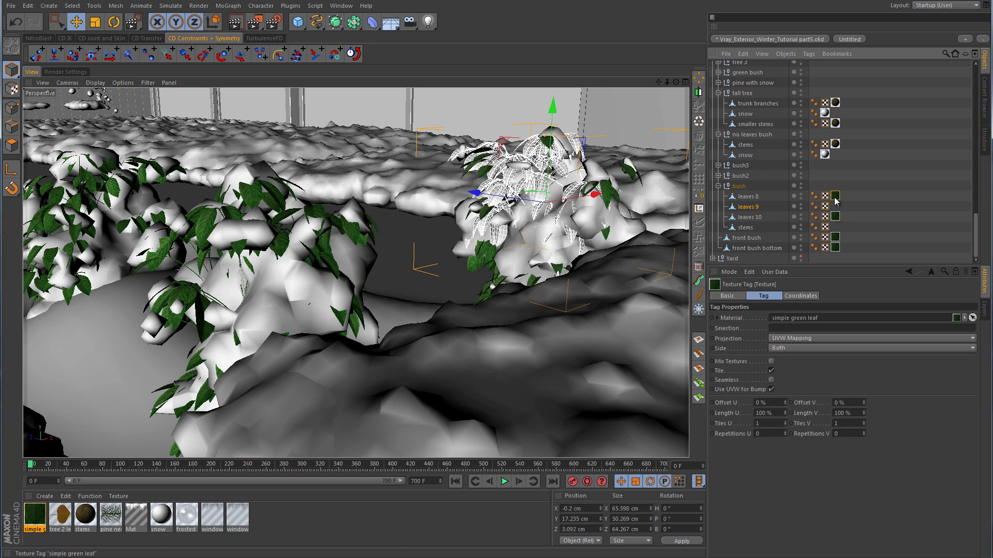
click(718, 186)
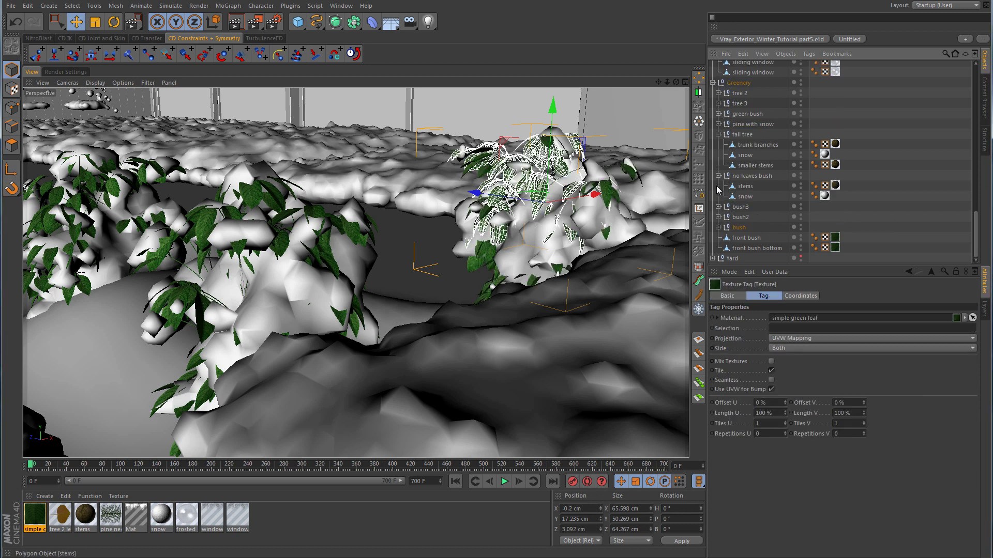
- Duplicate the tree 2 leaves material and open the copy for editing
alt+right_drag(539, 241, 498, 279)
alt+drag(497, 278, 321, 378)
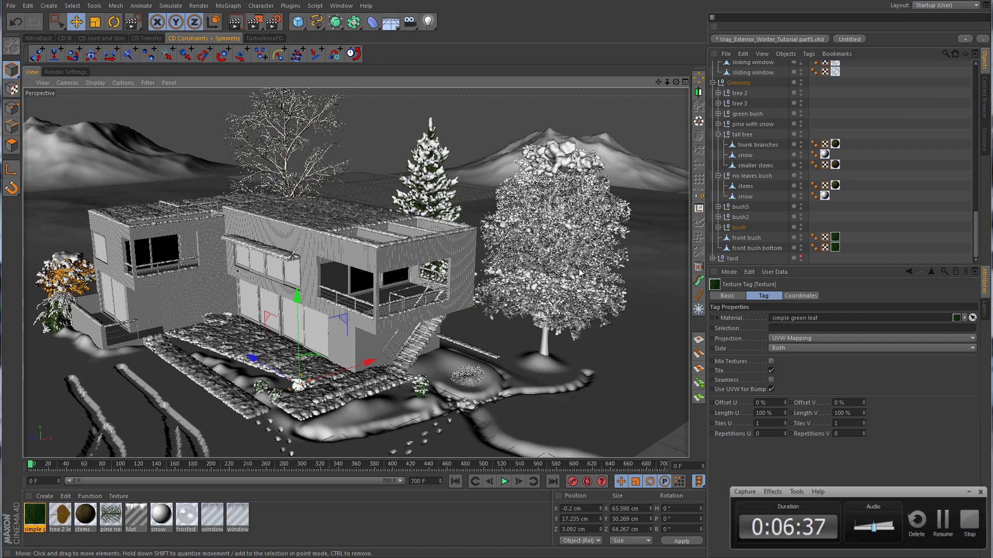
click(63, 515)
ctrl+drag(65, 514, 75, 514)
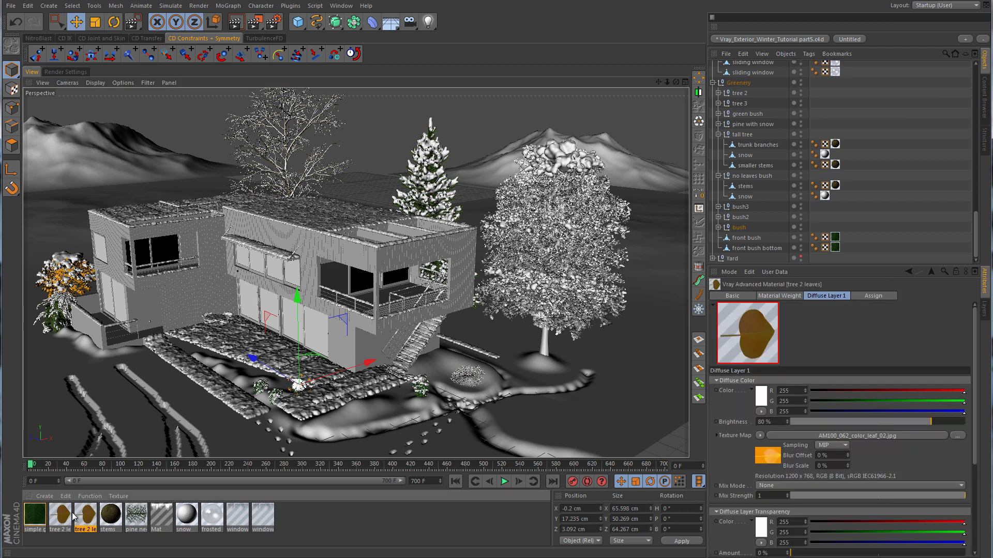
double_click(78, 514)
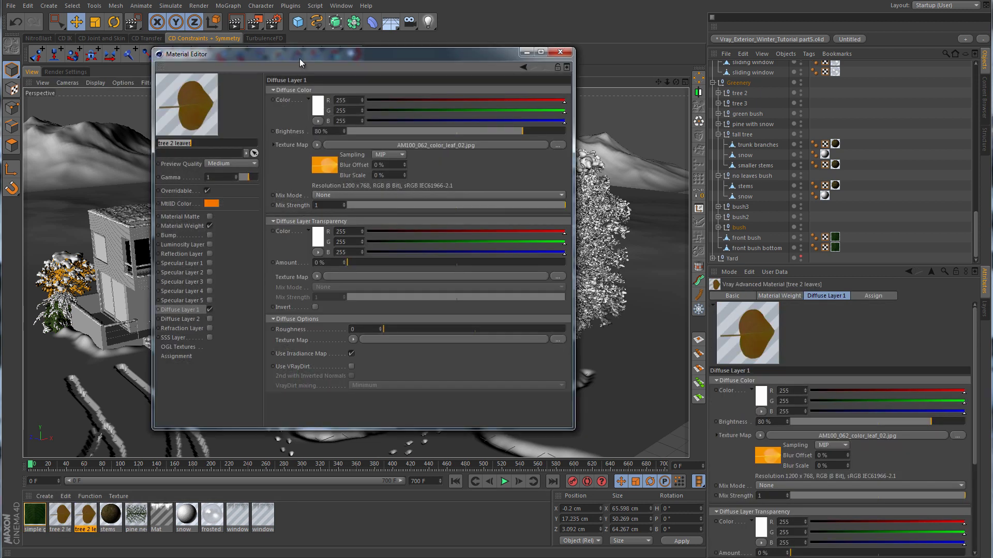
drag(300, 58, 376, 59)
- Replace the copied leaf material's Diffuse Layer 1 texture map with AM100_067_color_leaf_02 from the tex folder
click(268, 311)
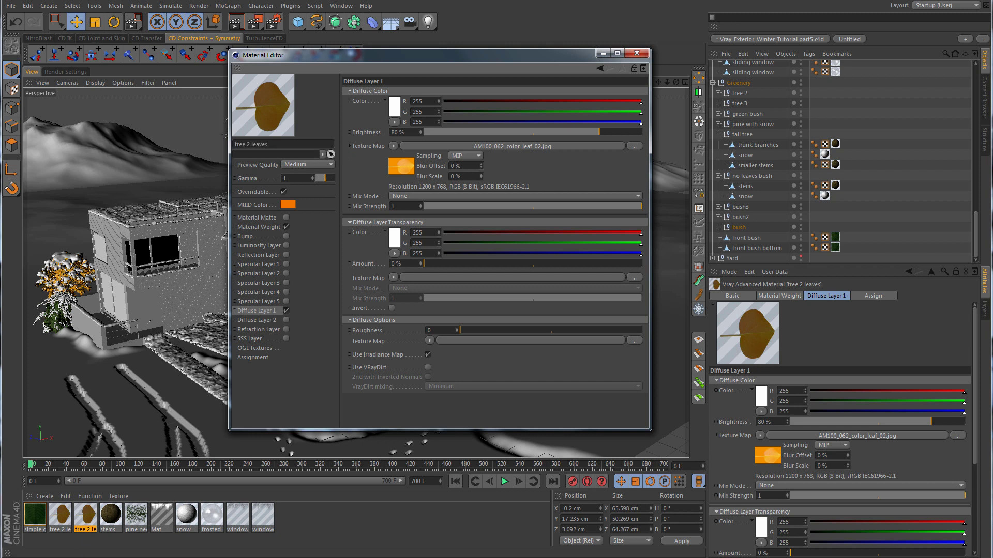
click(95, 557)
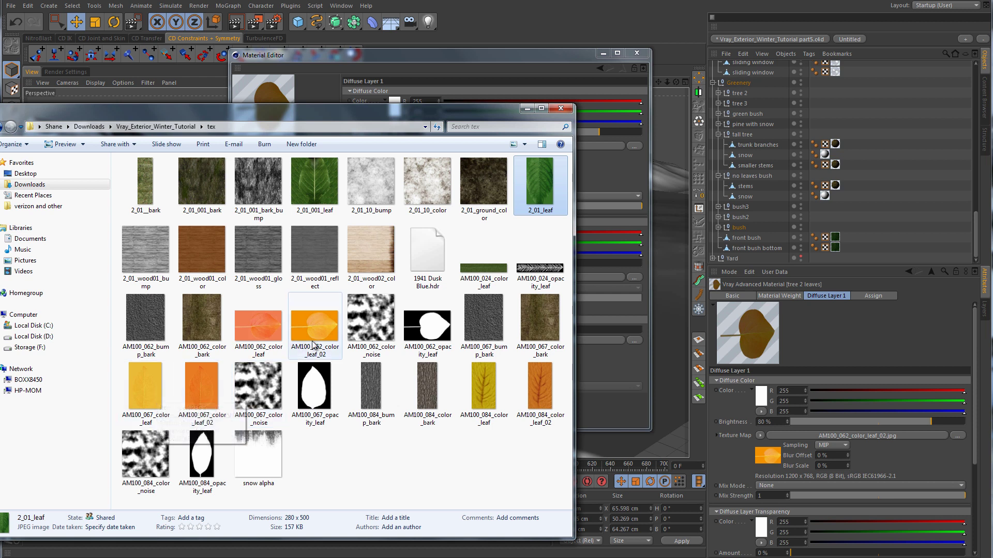
click(200, 384)
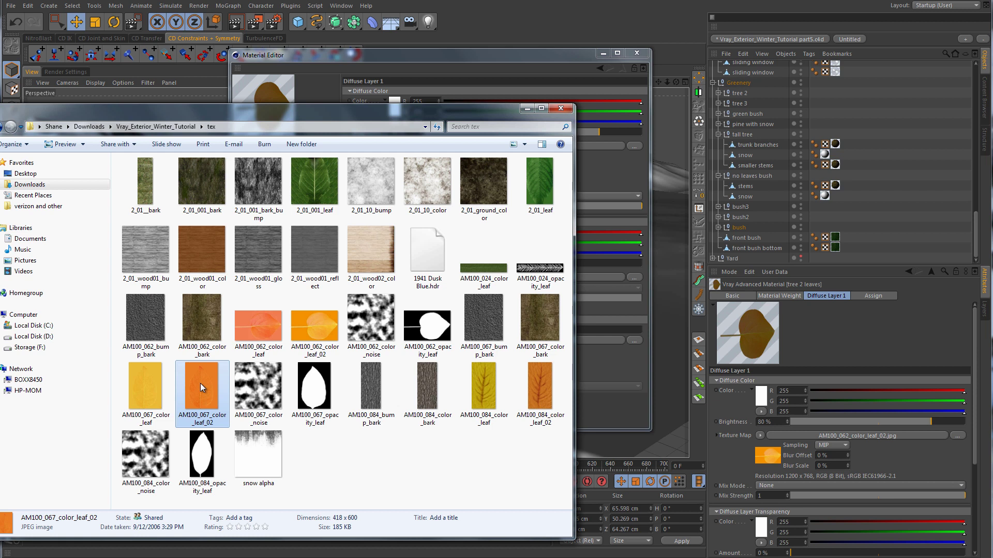
drag(377, 109, 346, 228)
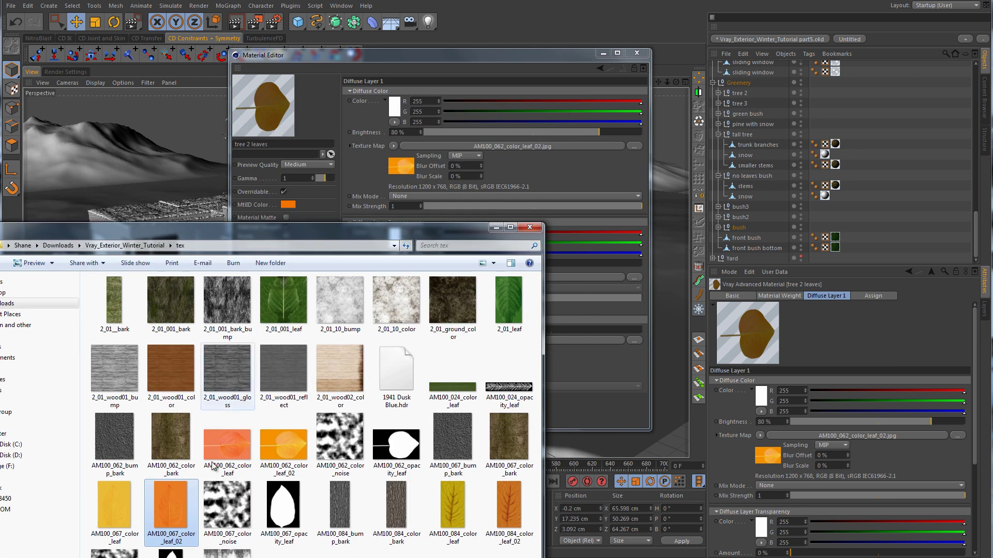
drag(178, 507, 426, 145)
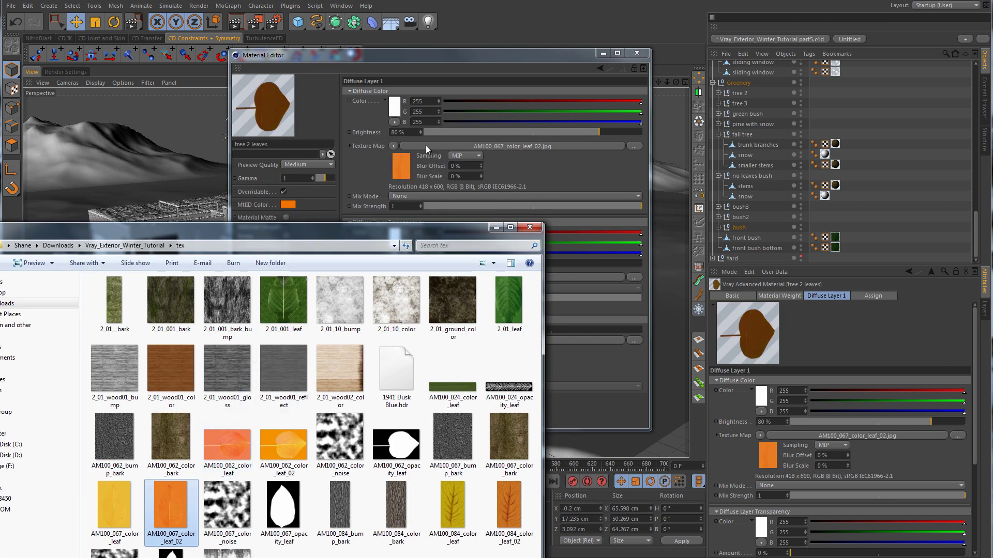
click(476, 56)
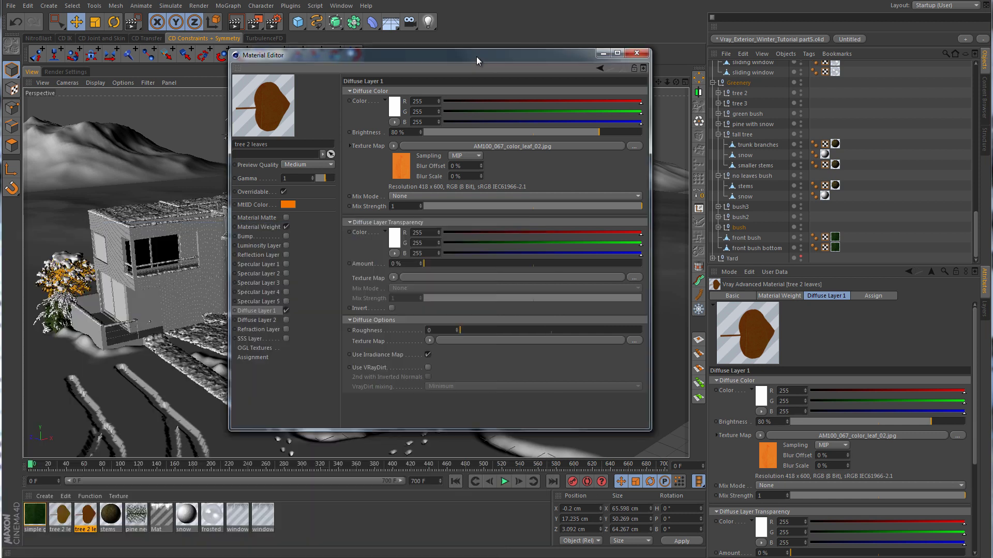
- Replace the copied leaf material's Material Weight color map with AM100_067_opacity_leaf and close the material
click(258, 227)
key(alt+Tab)
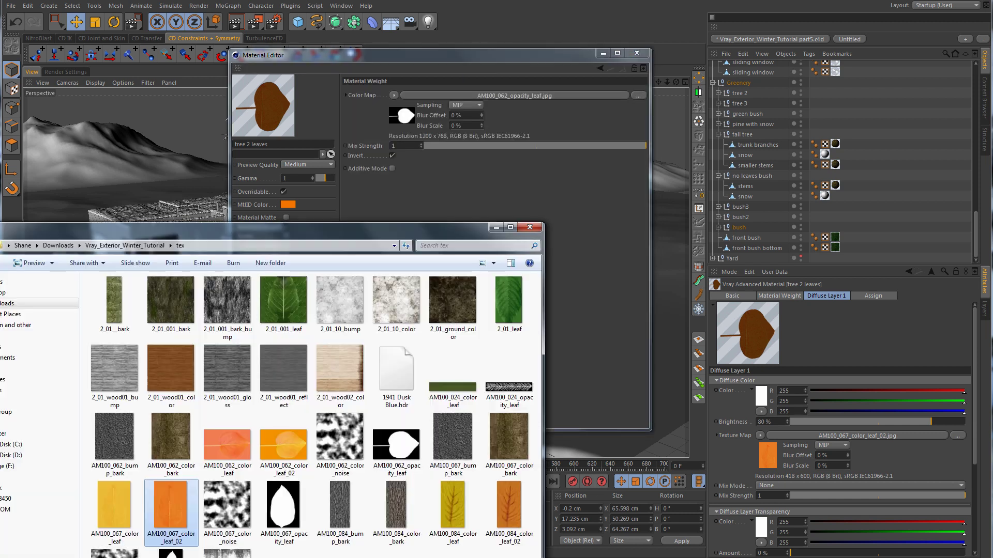
drag(428, 232, 434, 150)
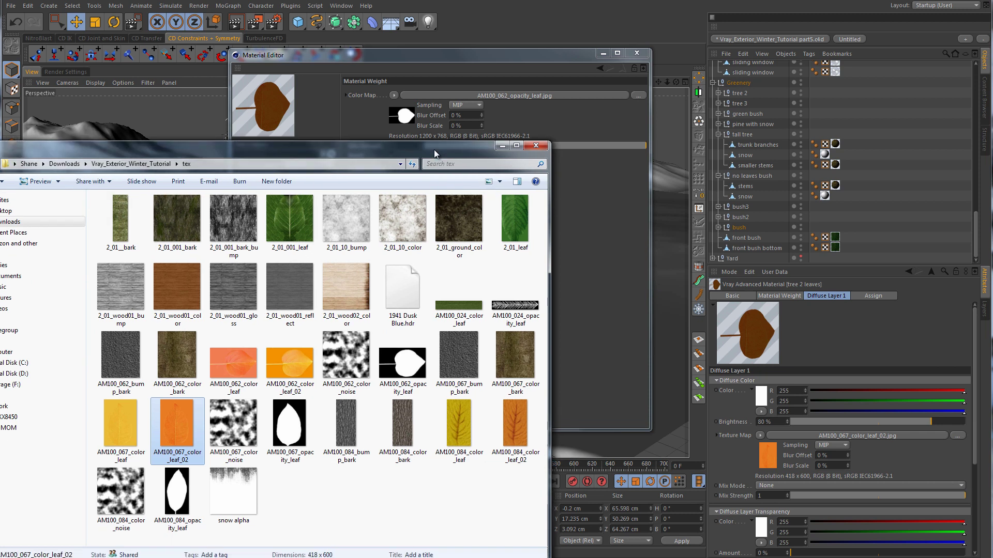
click(289, 427)
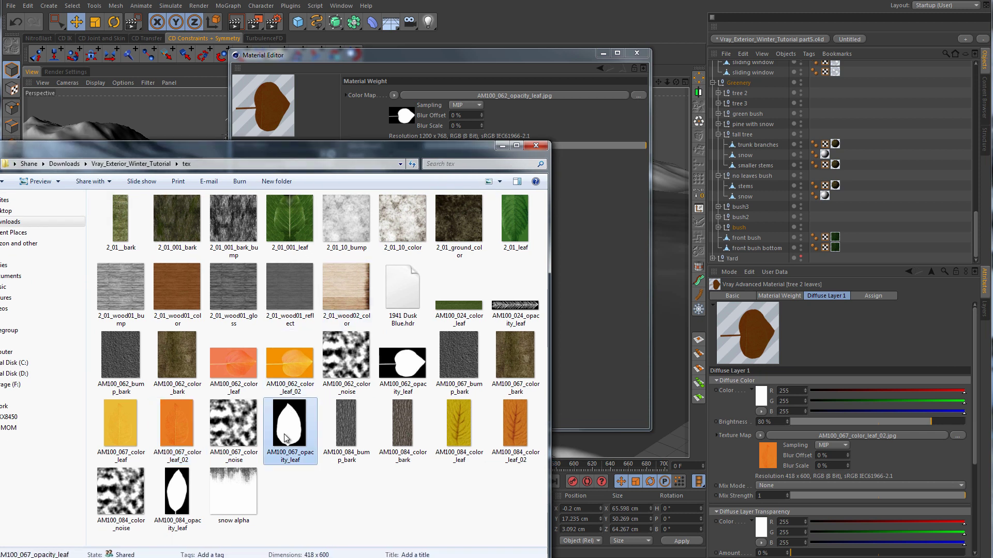
drag(442, 153, 315, 266)
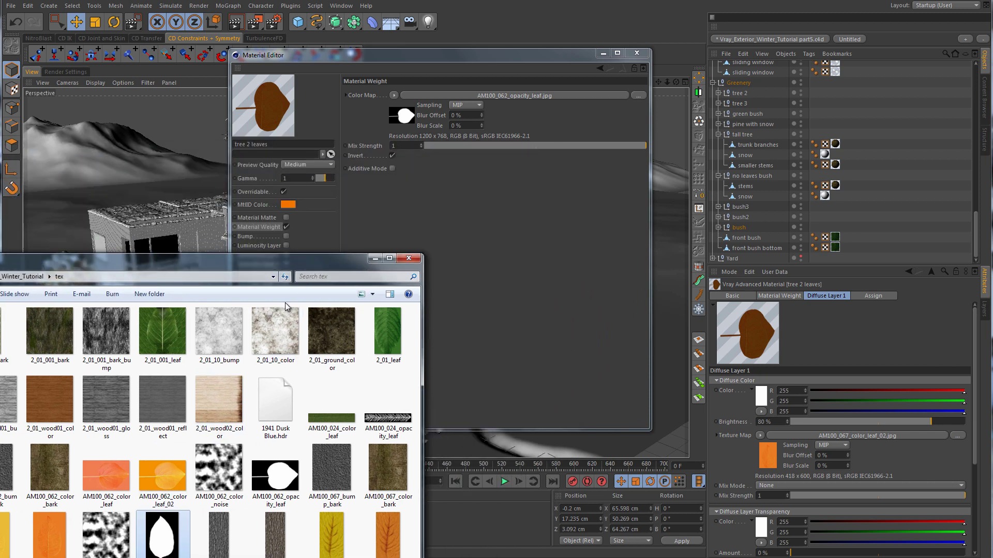
drag(168, 536, 438, 169)
drag(455, 95, 457, 92)
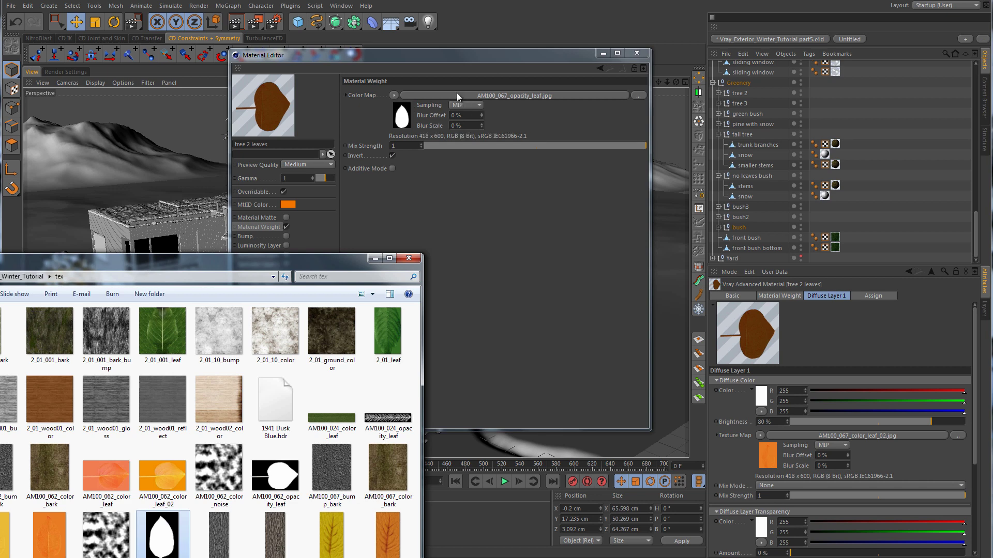
click(641, 54)
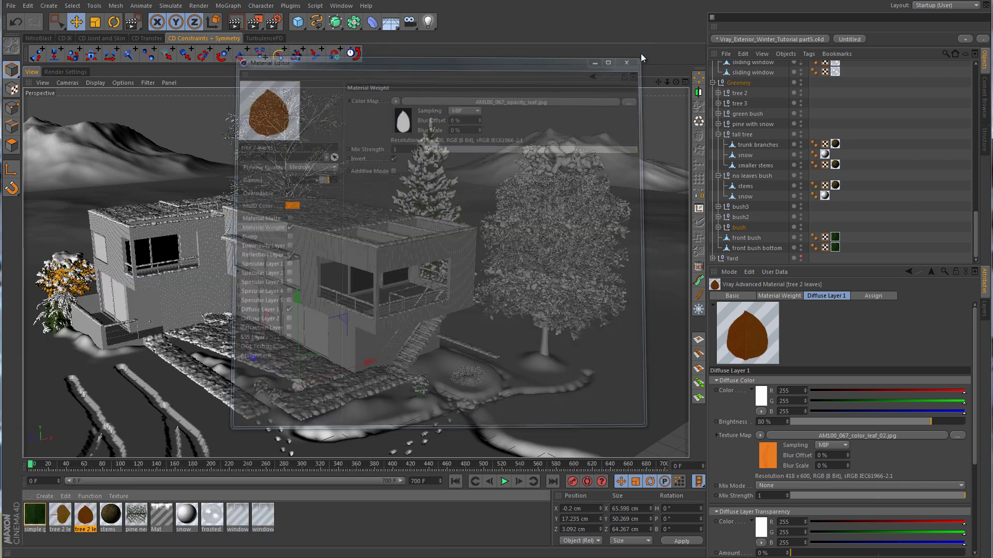
- Apply the new orange leaf material to all three leaves meshes of tree 3 and the stems material to its branches and trunk
click(573, 222)
alt+right_drag(583, 207, 656, 188)
alt+middle_drag(655, 188, 569, 232)
click(718, 104)
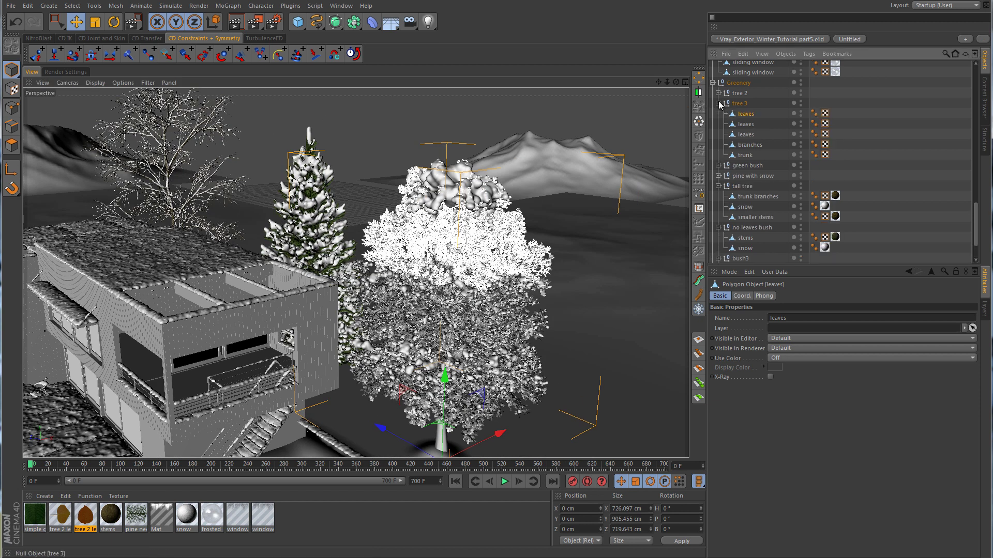
drag(87, 516, 753, 118)
ctrl+drag(835, 113, 838, 135)
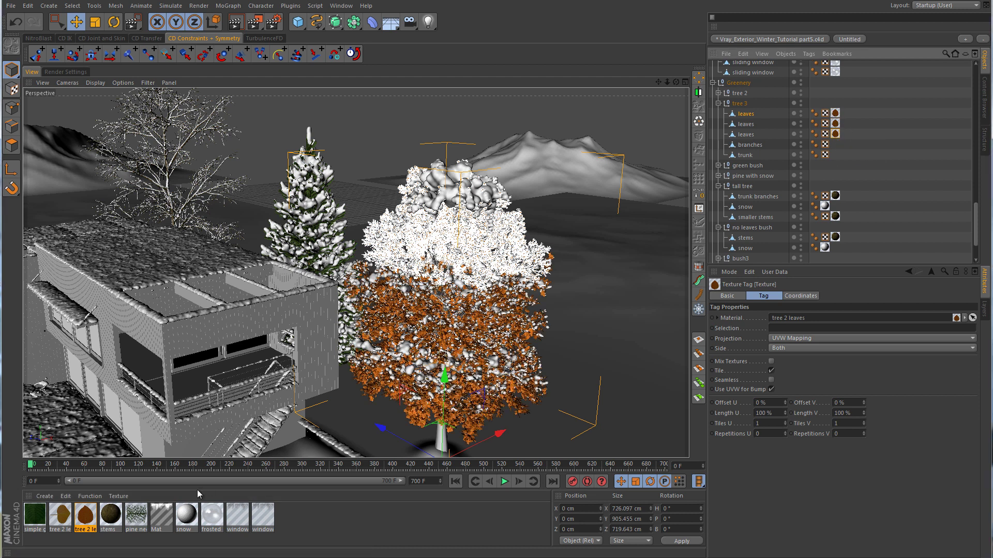
drag(110, 520, 835, 144)
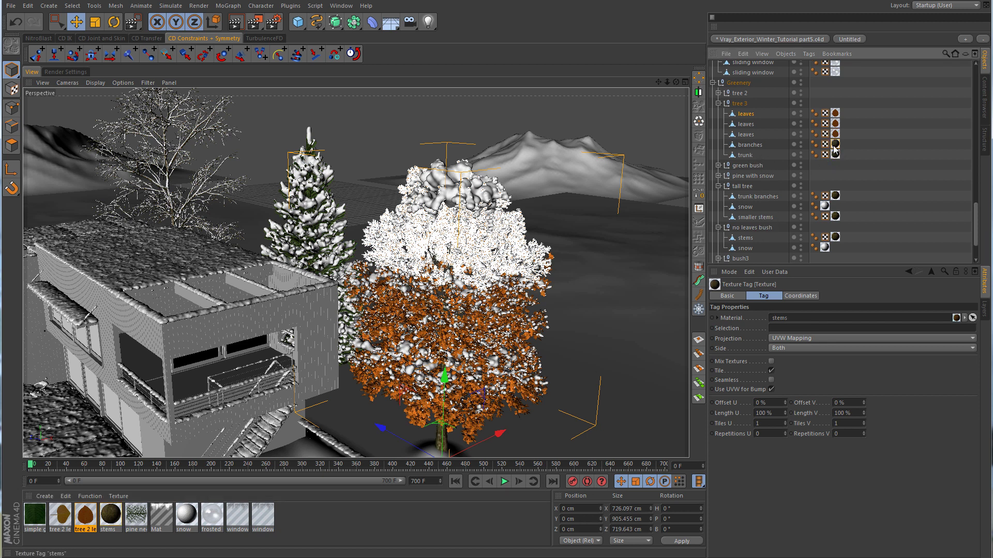
click(889, 172)
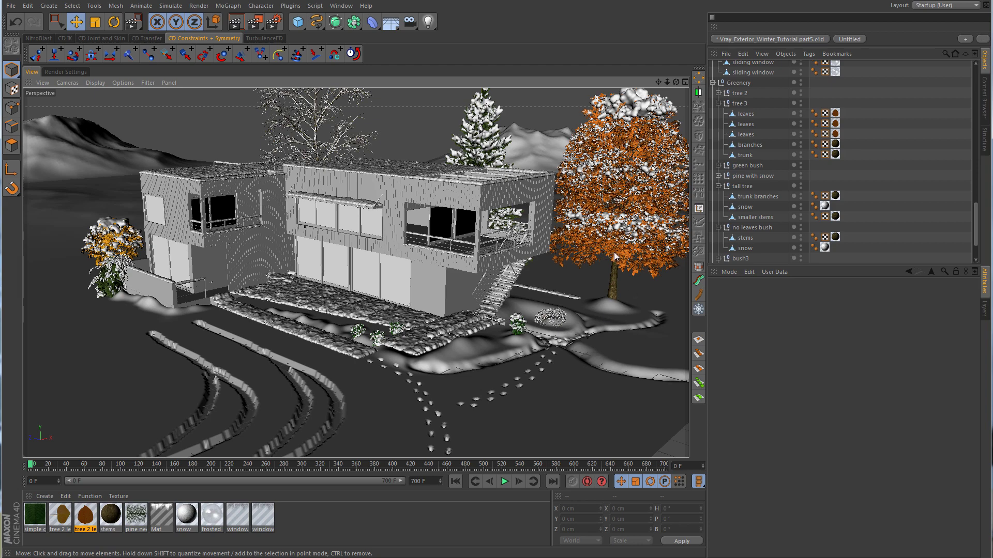
- Duplicate the snow material and rename the copy snow dusting
alt+middle_drag(609, 257, 437, 309)
alt+right_drag(447, 311, 489, 306)
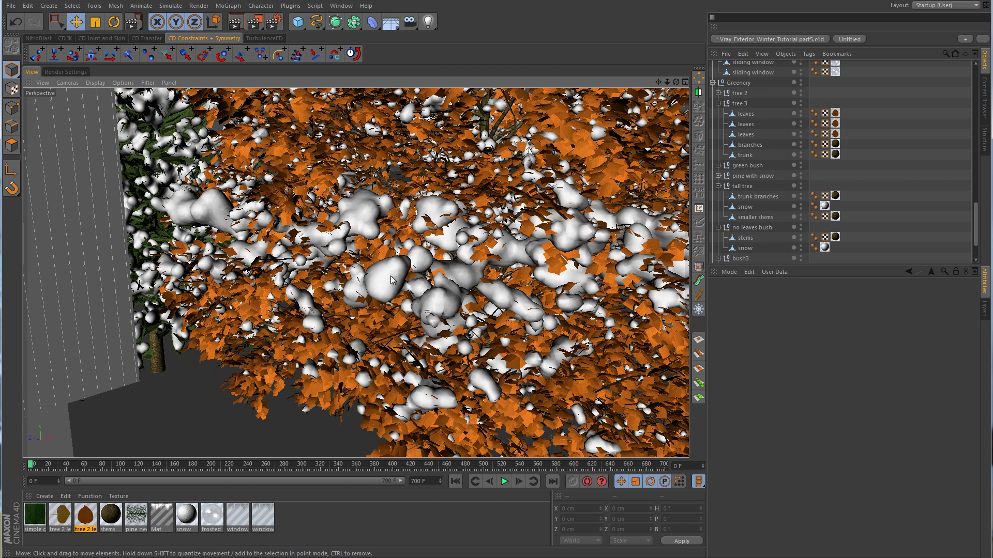
scroll(340, 383, up, 5)
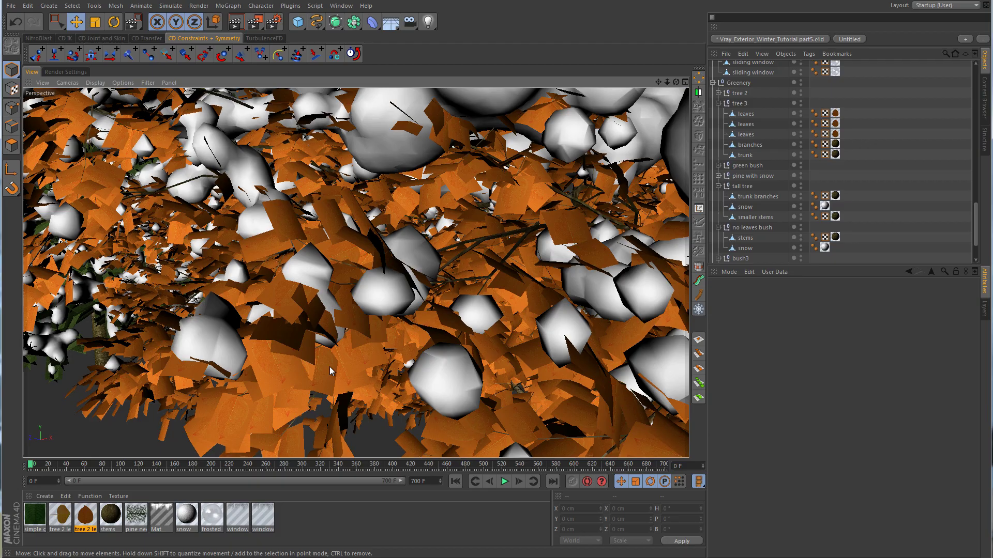
alt+right_drag(422, 327, 228, 363)
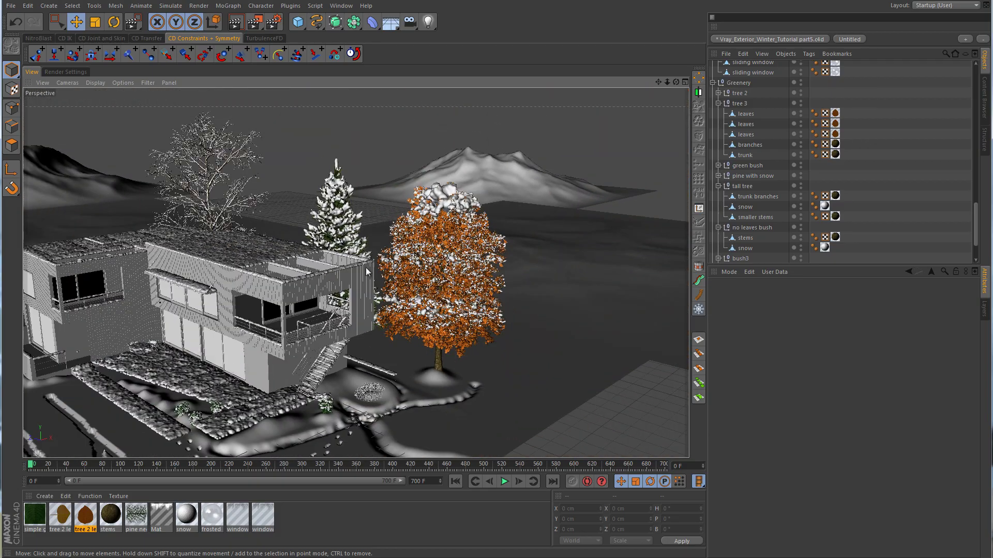
scroll(398, 315, up, 15)
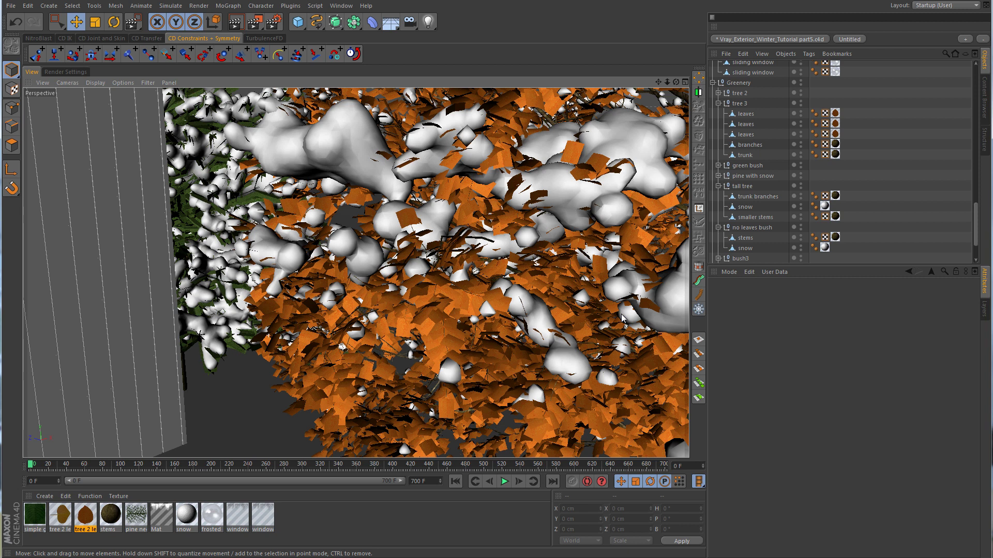
click(187, 515)
ctrl+drag(189, 517, 293, 523)
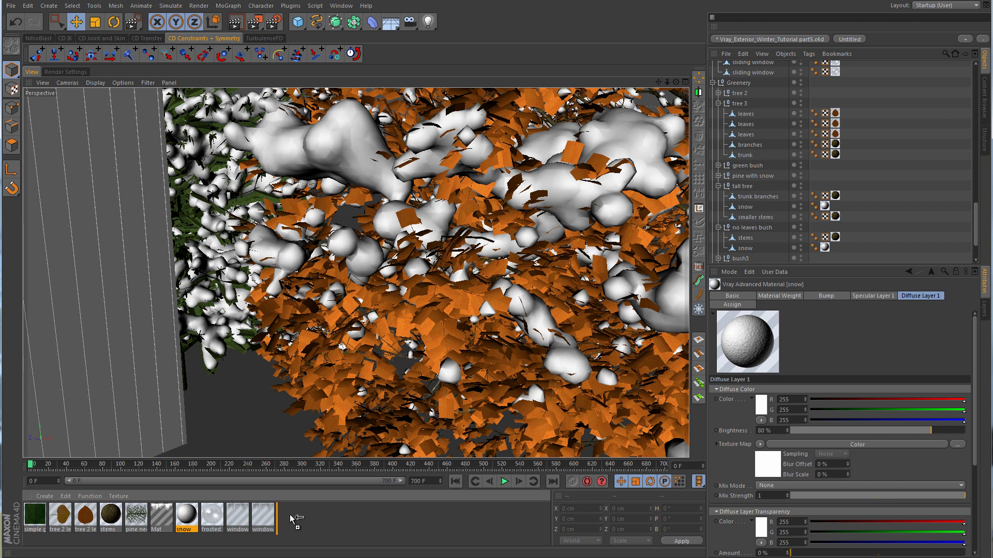
double_click(288, 515)
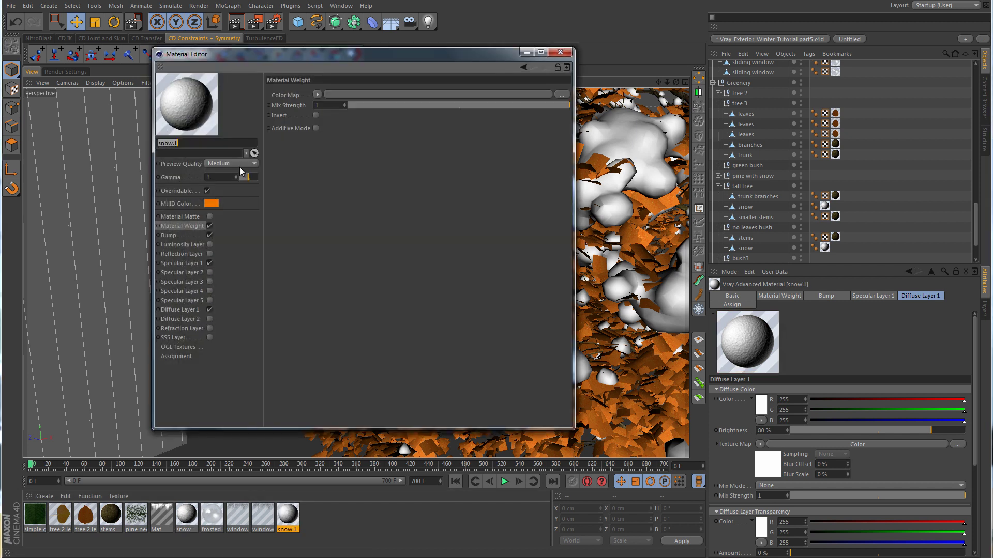
text(s)
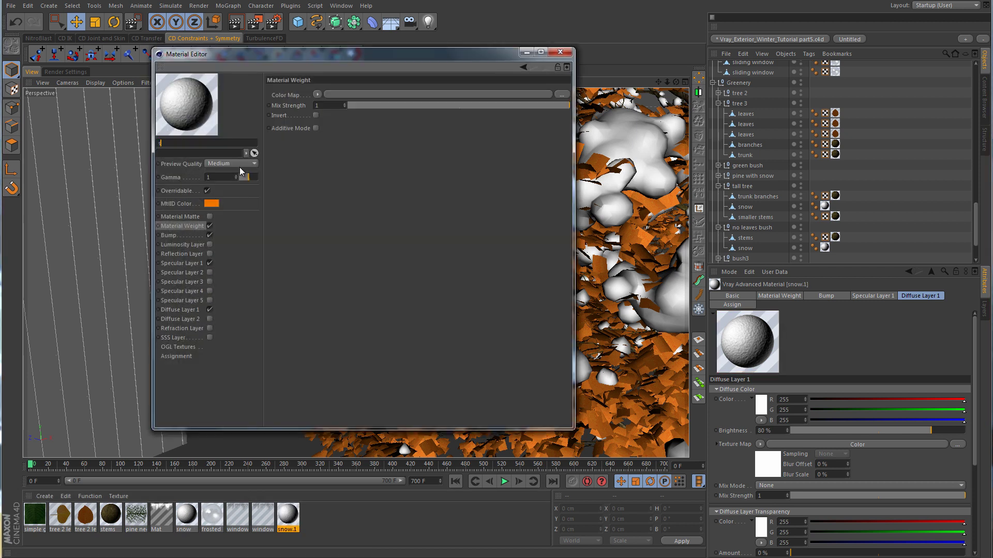
text(now dusting)
key(Return)
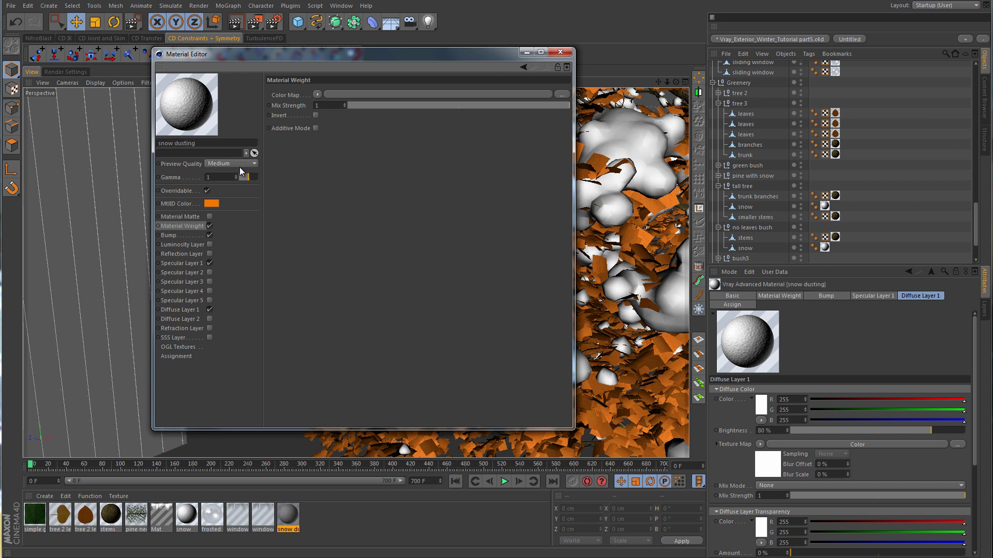
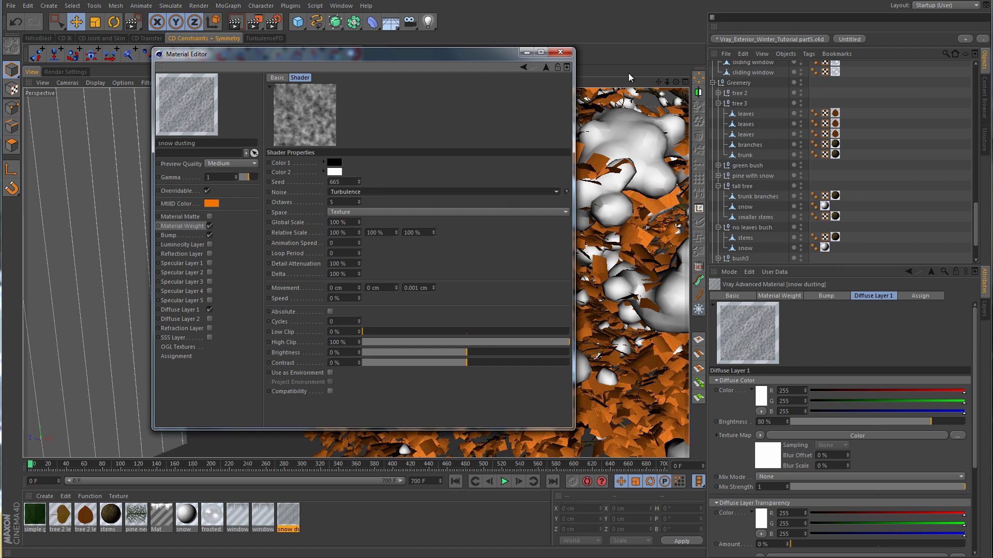
- Apply the snow dusting material over the leaf material on all three leaves meshes of tree 3 with Mix Textures enabled
click(565, 52)
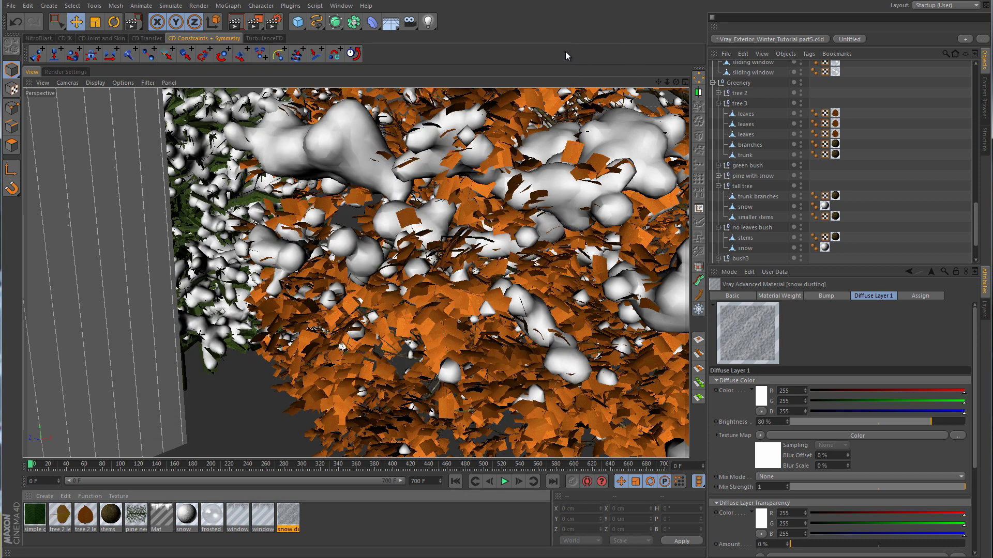
alt+drag(536, 267, 512, 245)
alt+right_drag(478, 250, 499, 248)
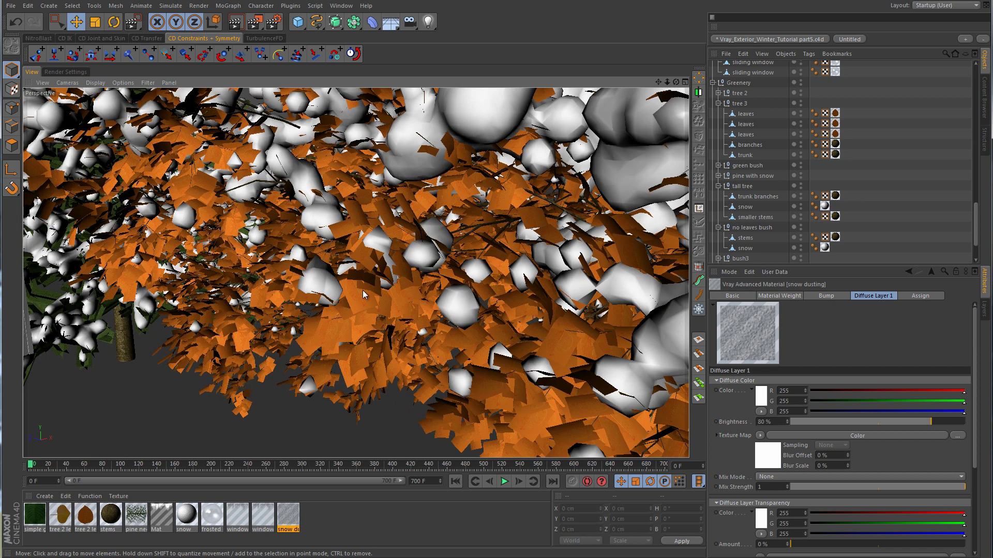
alt+right_drag(362, 290, 374, 290)
scroll(374, 292, up, 2)
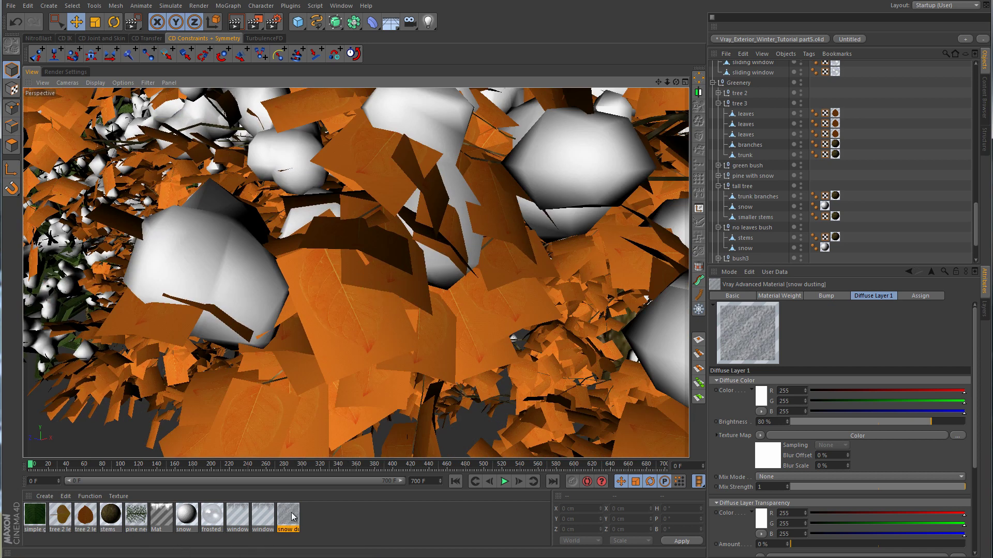
drag(288, 514, 846, 114)
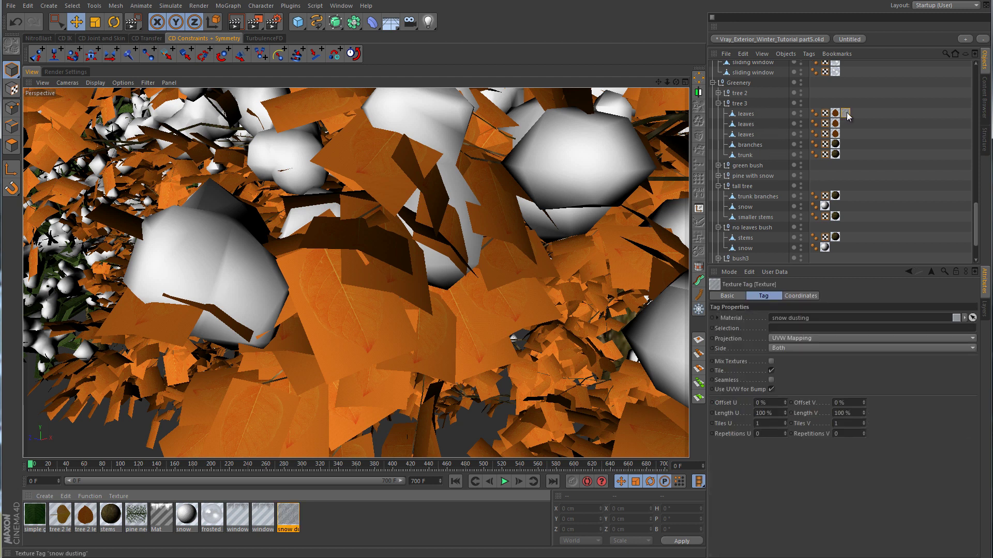
click(771, 361)
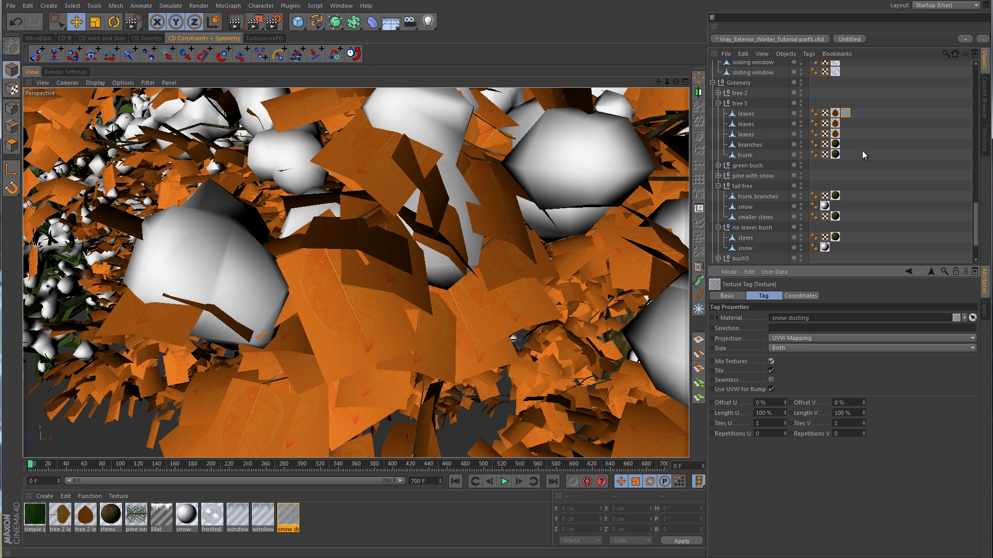
ctrl+drag(847, 135, 848, 136)
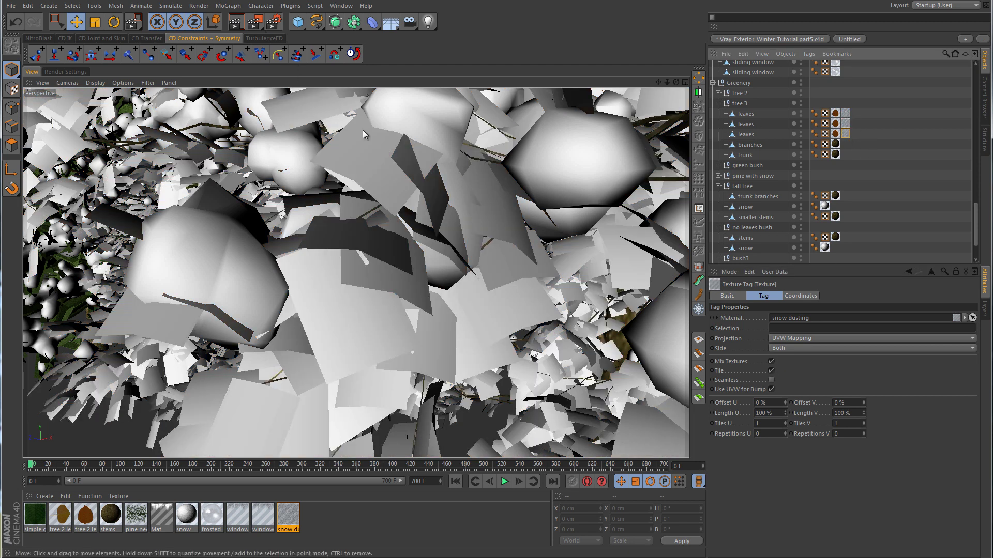
- Render a test region over the close-up leaves of tree 3 to check the snow dusting
click(257, 22)
click(304, 37)
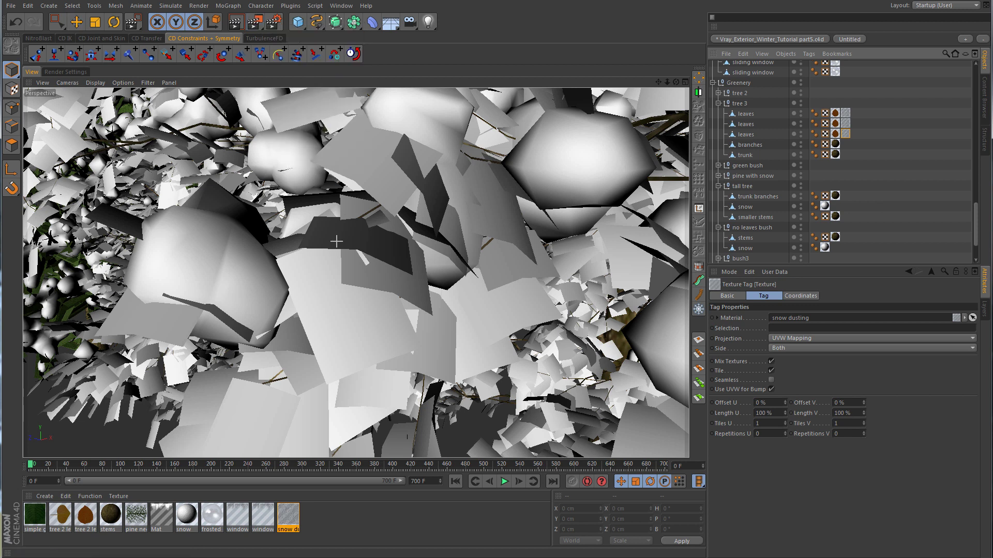
drag(272, 244, 417, 372)
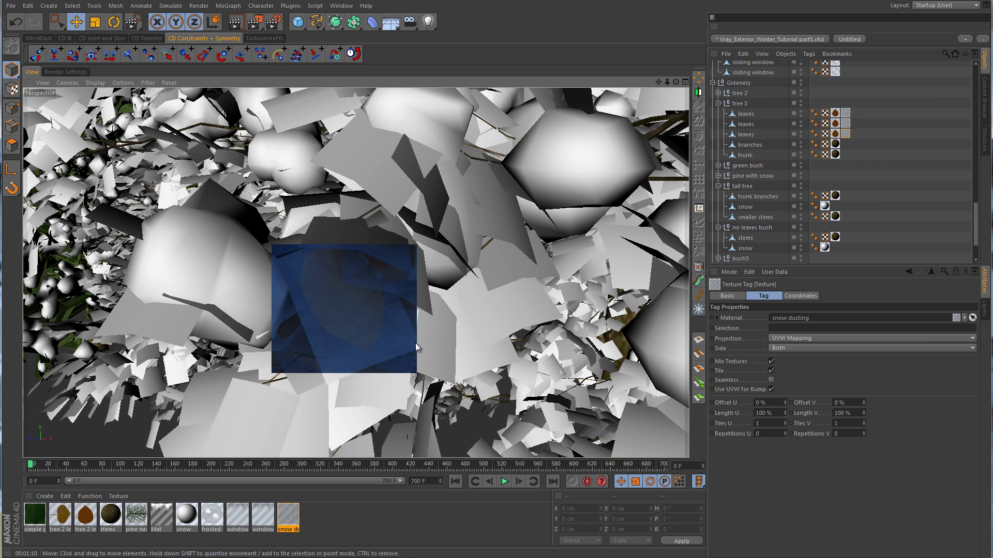
click(847, 115)
click(845, 124)
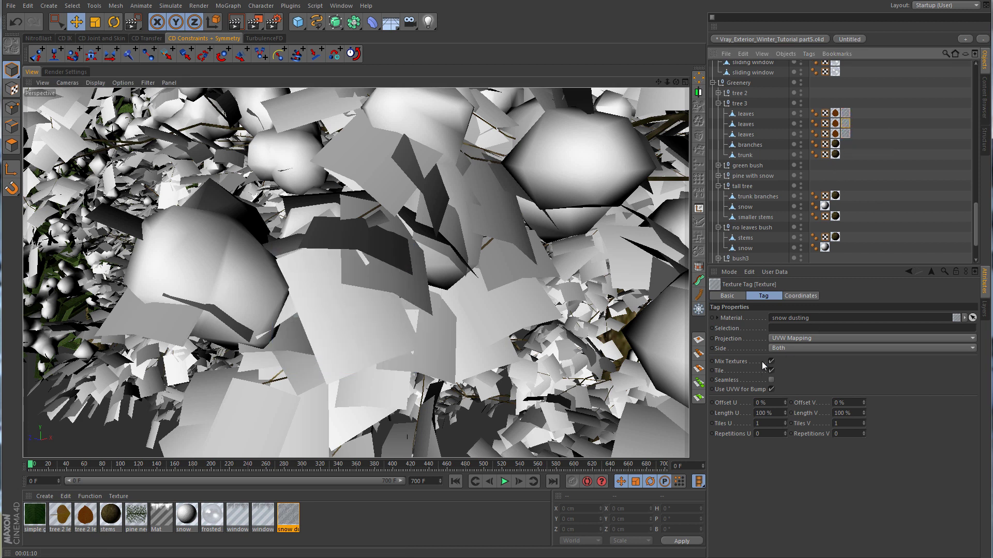
click(846, 134)
click(896, 168)
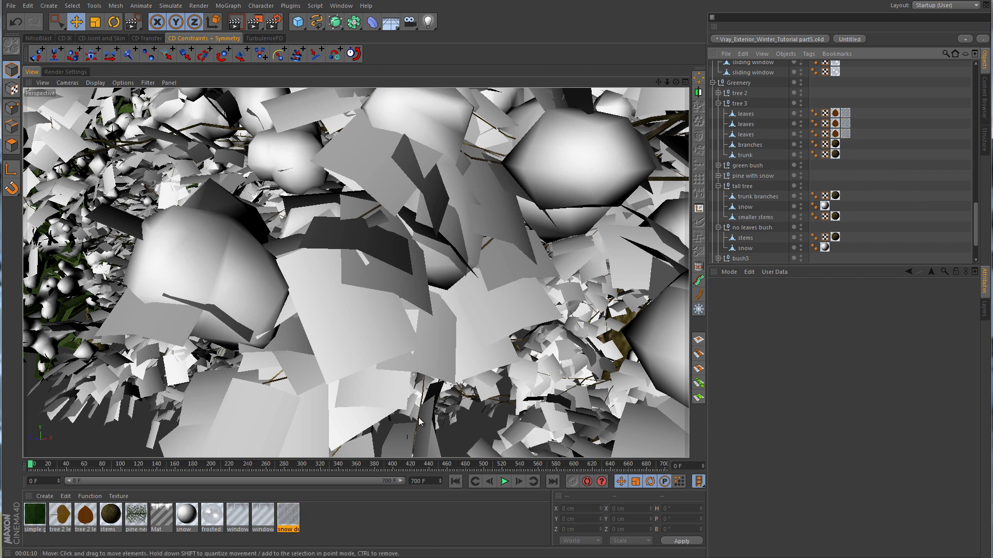
- Wrap the Noise in the snow dusting material's Material Weight color map in a Layer shader and open it
click(287, 517)
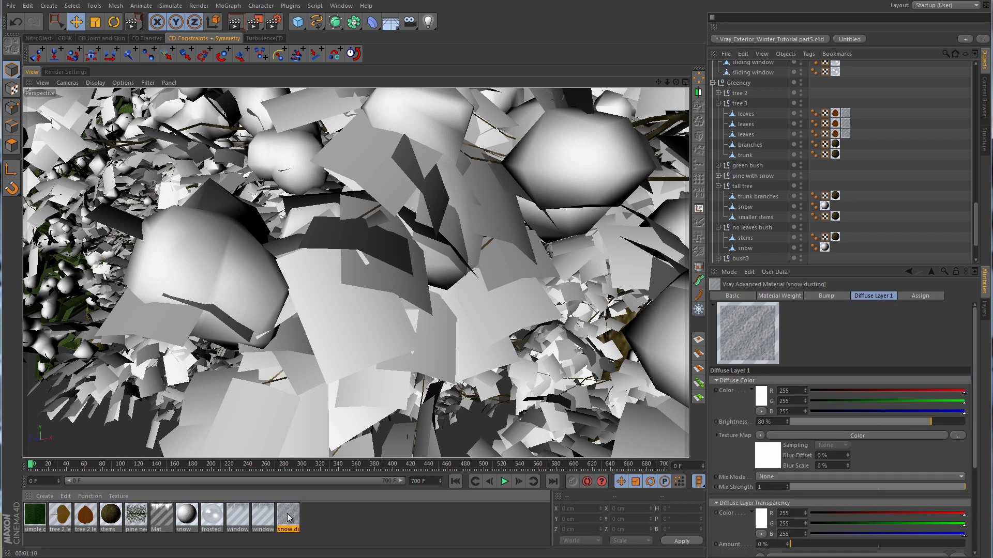
double_click(288, 517)
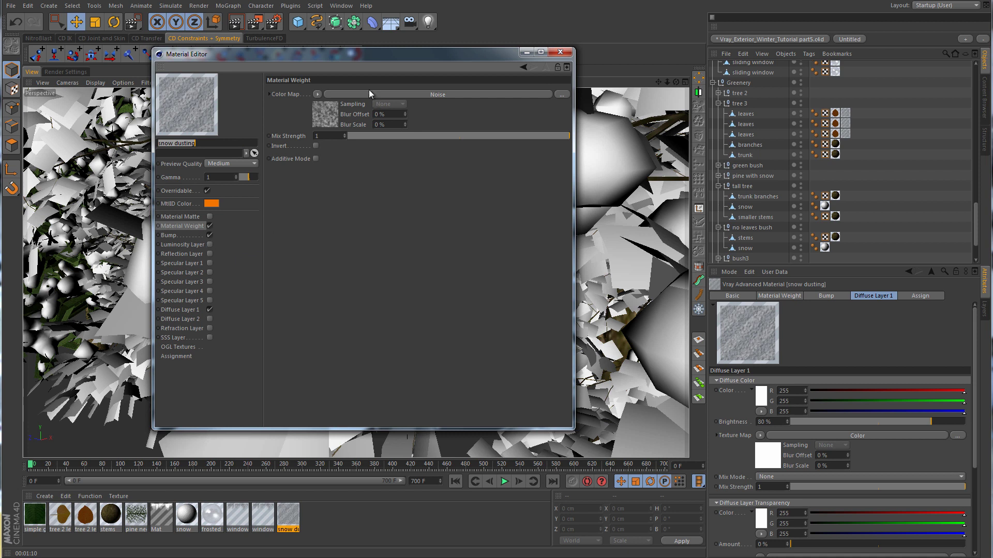
click(317, 94)
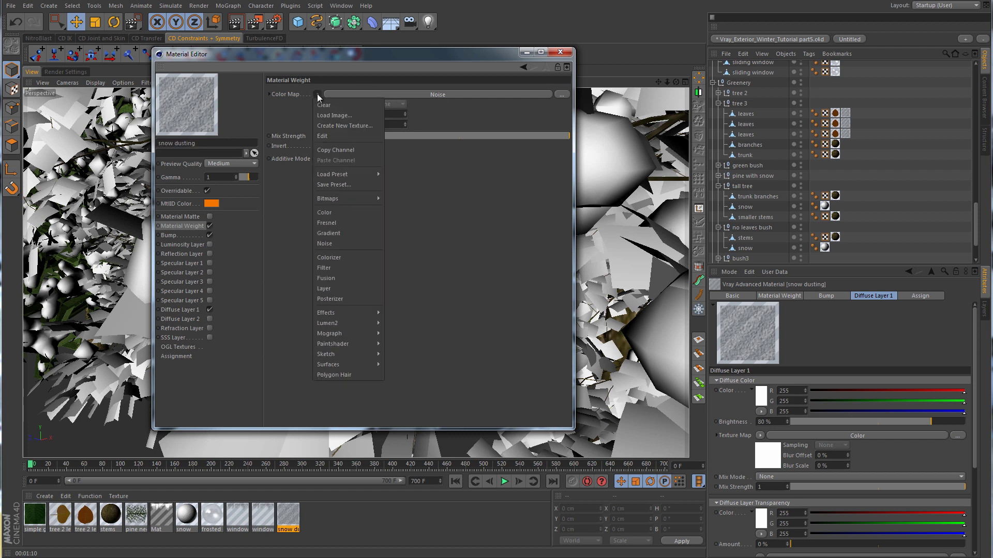
click(330, 289)
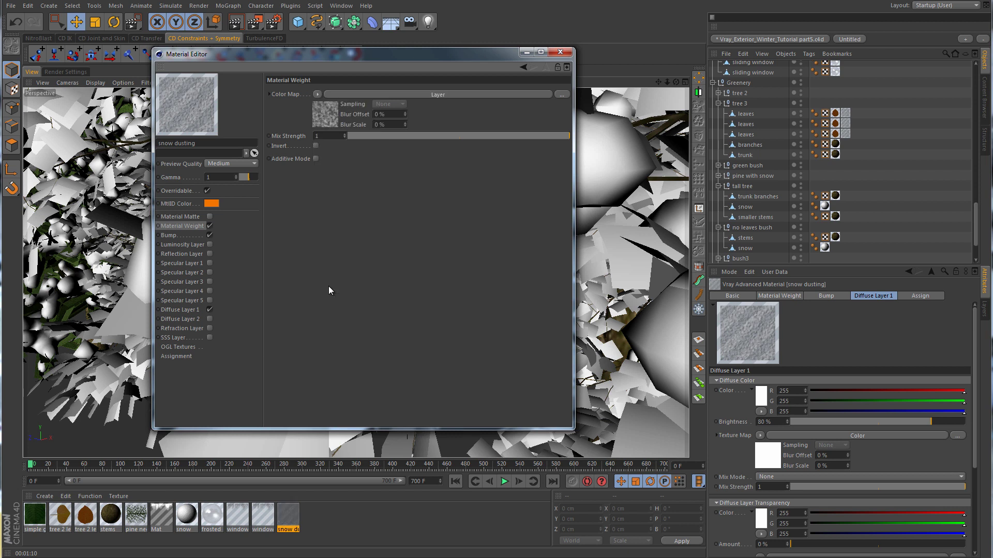
click(445, 94)
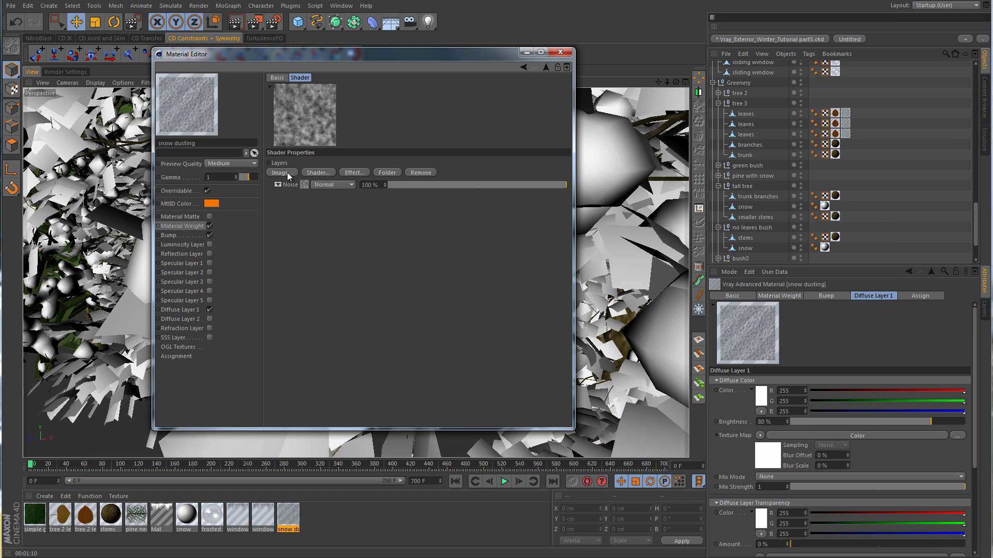
- Add a Filter shader layer above the Noise and load AM100_067_opacity_leaf from the tex folder as its texture
click(312, 172)
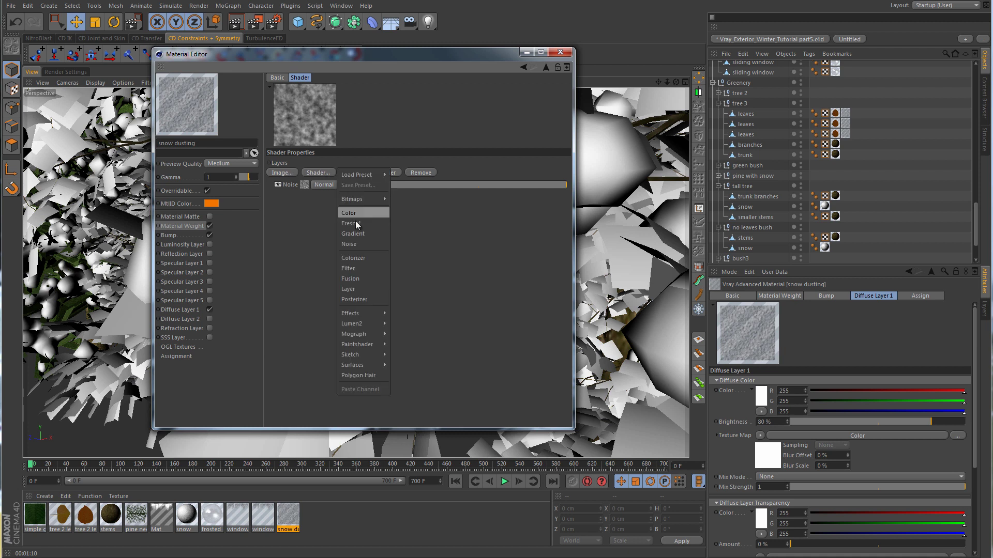
click(354, 268)
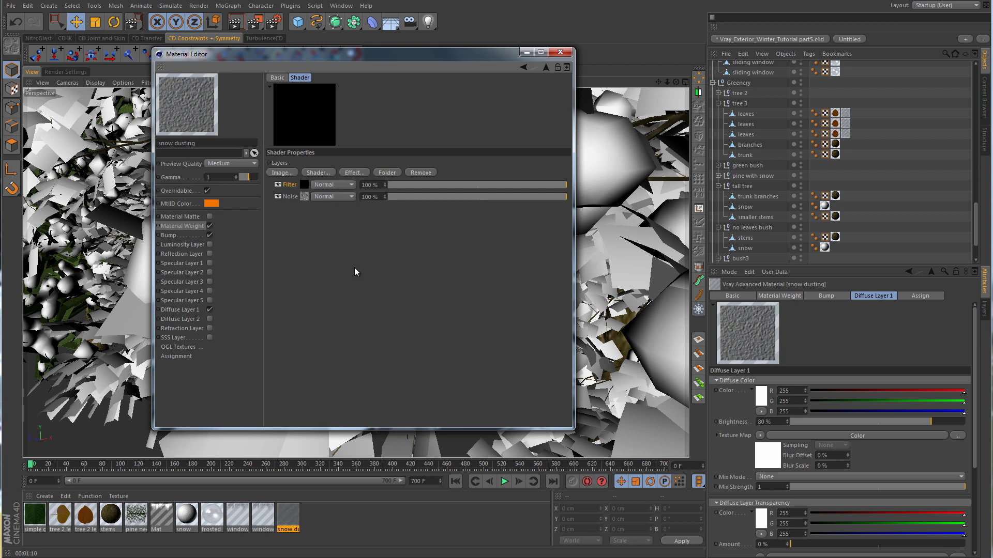
click(305, 187)
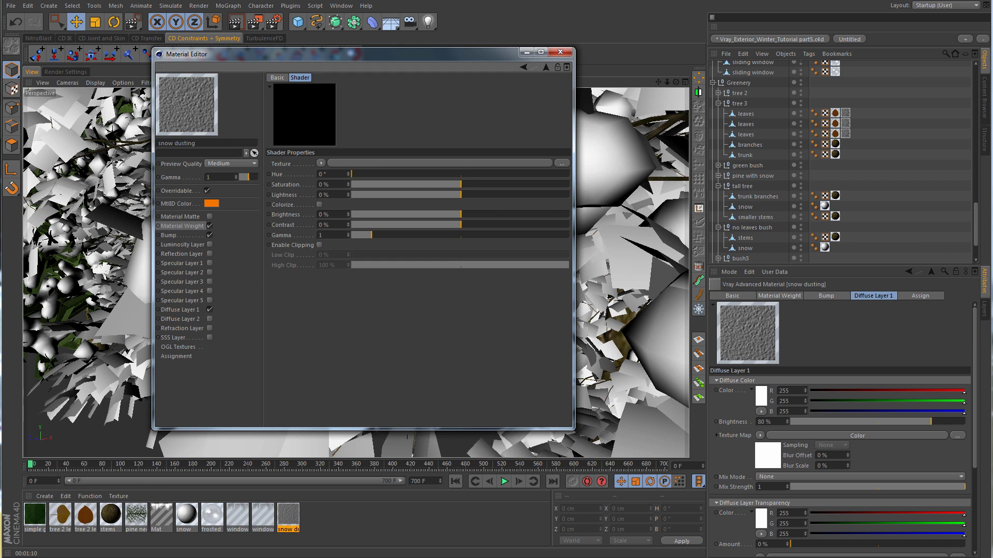
key(alt+Tab)
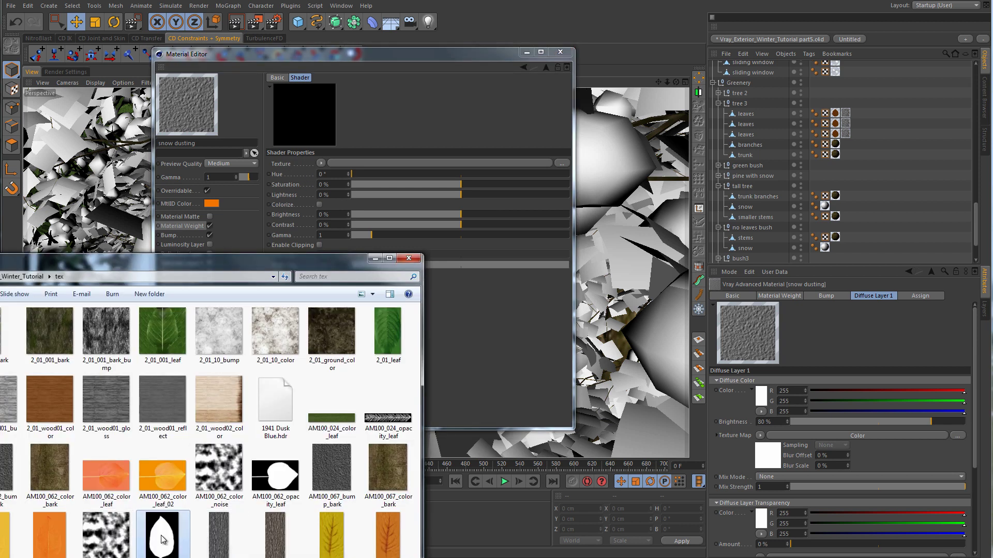
drag(161, 540, 358, 228)
drag(392, 165, 391, 164)
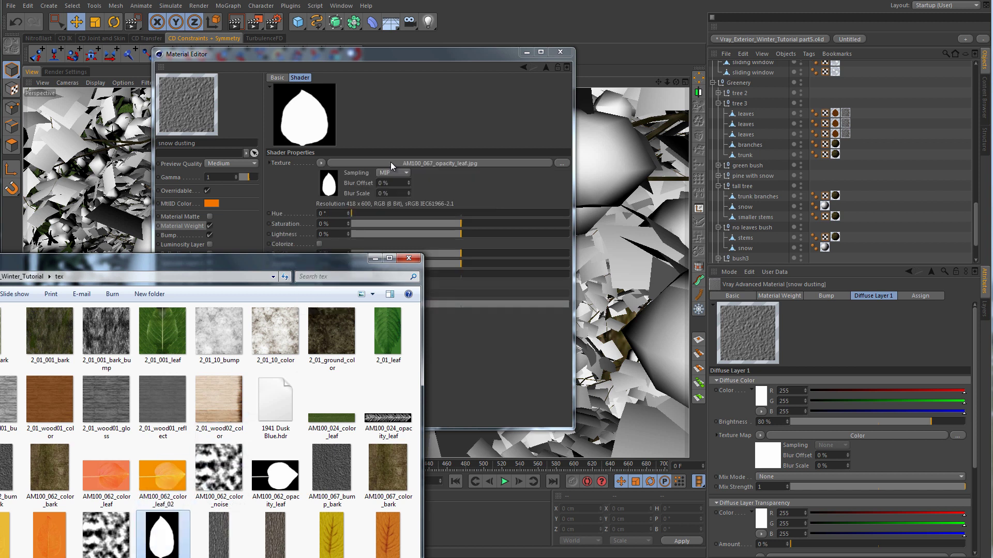
click(375, 258)
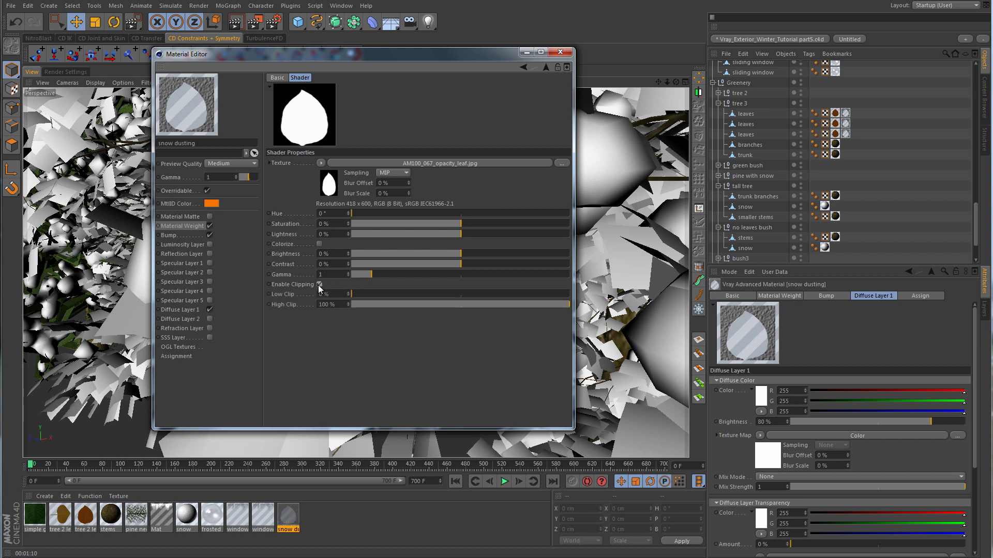
- Invert the leaf mask by enabling clipping on the Filter with Low Clip 100% and High Clip 0%
drag(355, 293, 336, 311)
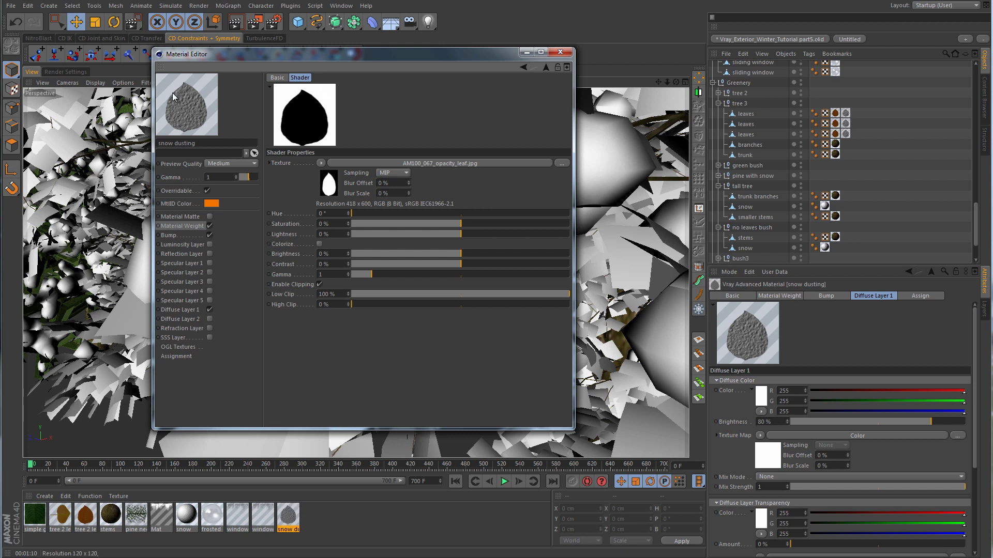
click(545, 67)
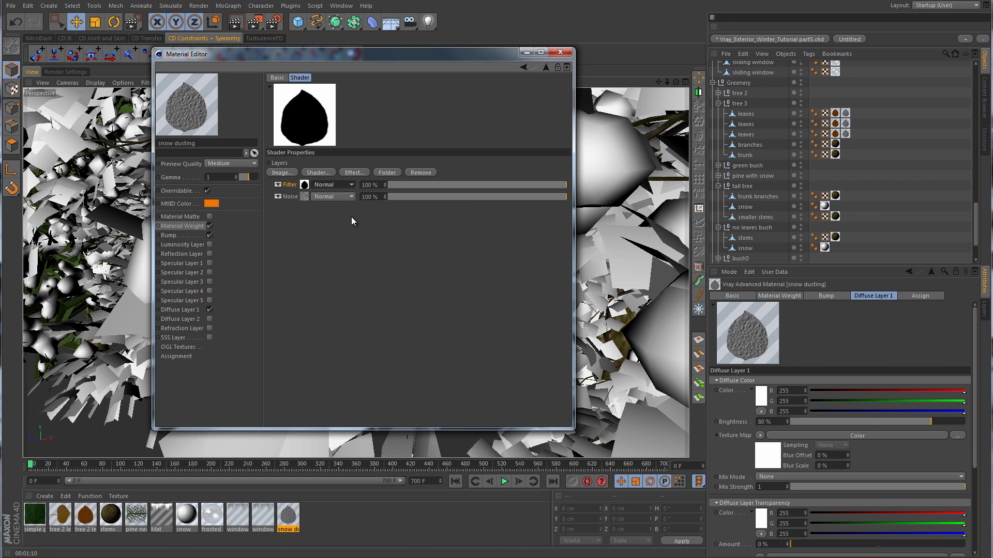
- Increase the Noise layer's contrast by setting Low Clip to about 29% and High Clip to about 77%
click(305, 196)
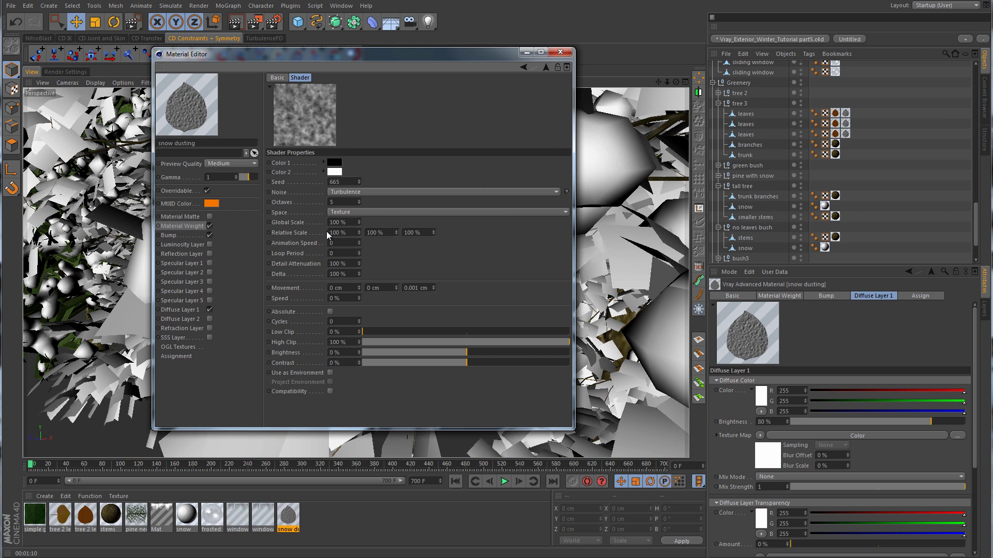
drag(362, 334, 414, 336)
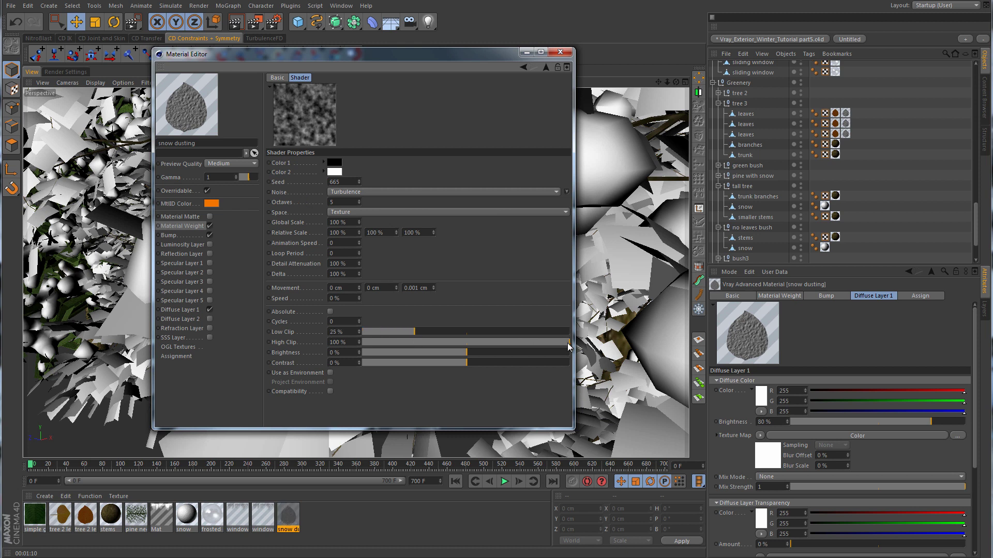
drag(569, 343, 523, 343)
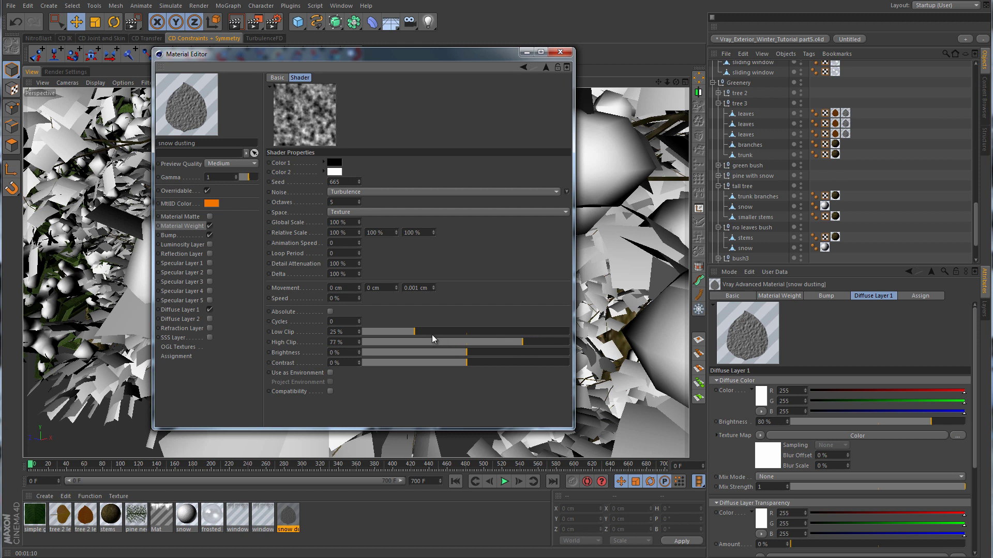
mouse_move(433, 337)
mouse_down()
mouse_move(441, 336)
mouse_move(427, 337)
mouse_up()
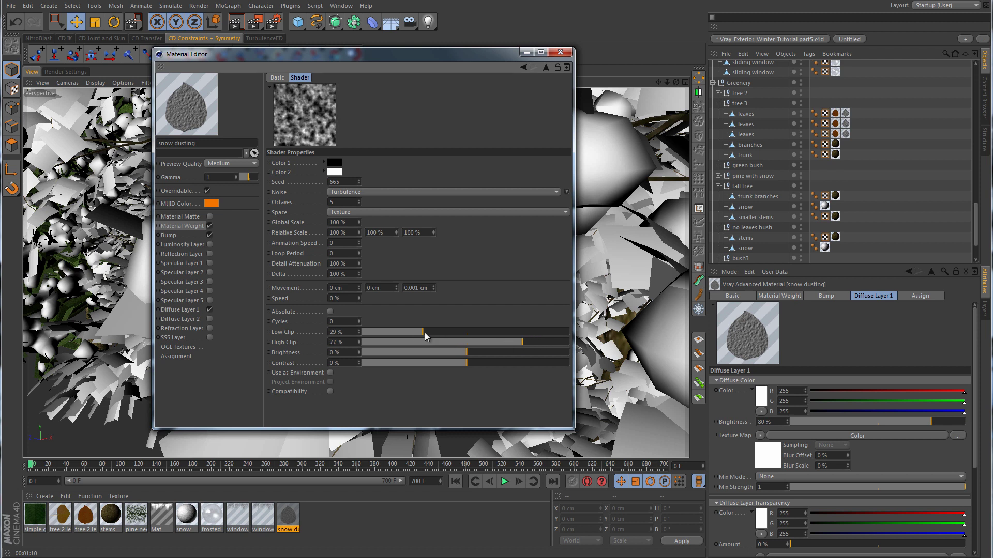
drag(519, 344, 525, 343)
click(545, 67)
- Uncover the viewport and render a small test region of tree 3's foliage with the leaf-masked snow dusting
drag(430, 58, 767, 504)
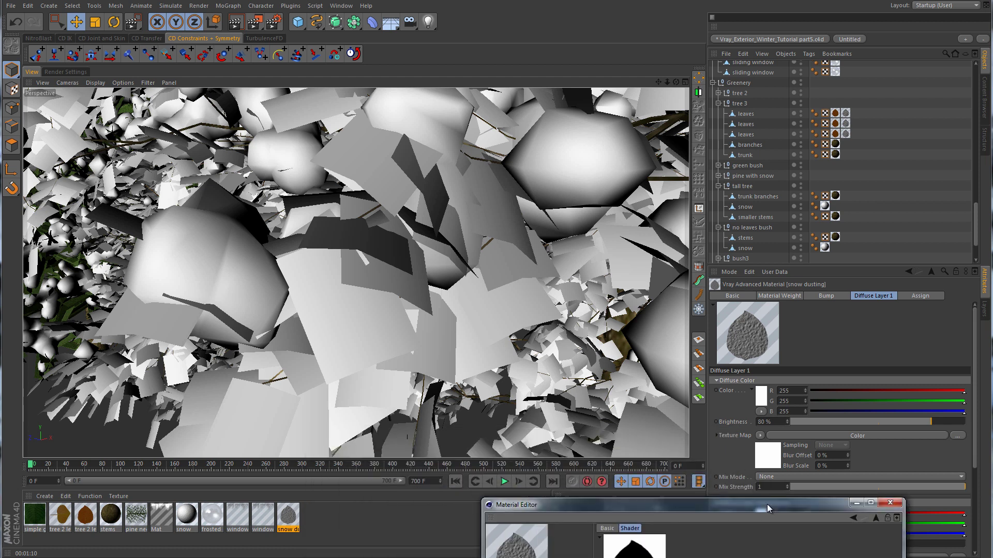
click(255, 23)
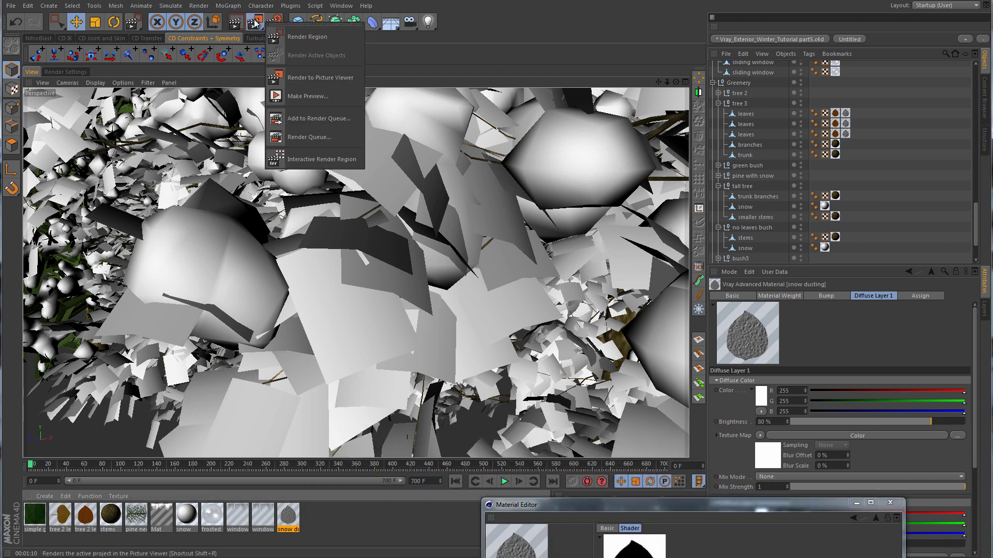
click(311, 40)
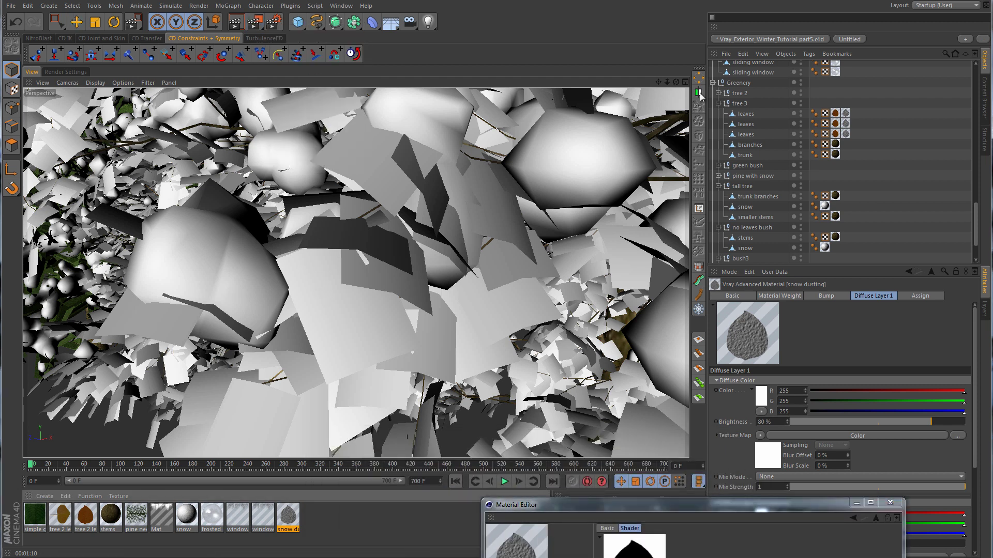
drag(667, 82, 494, 292)
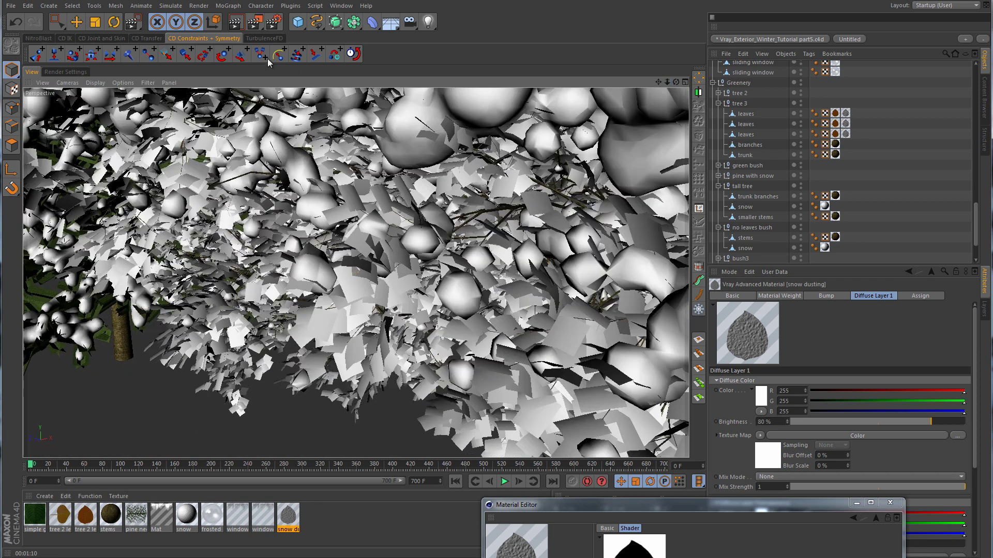
click(259, 26)
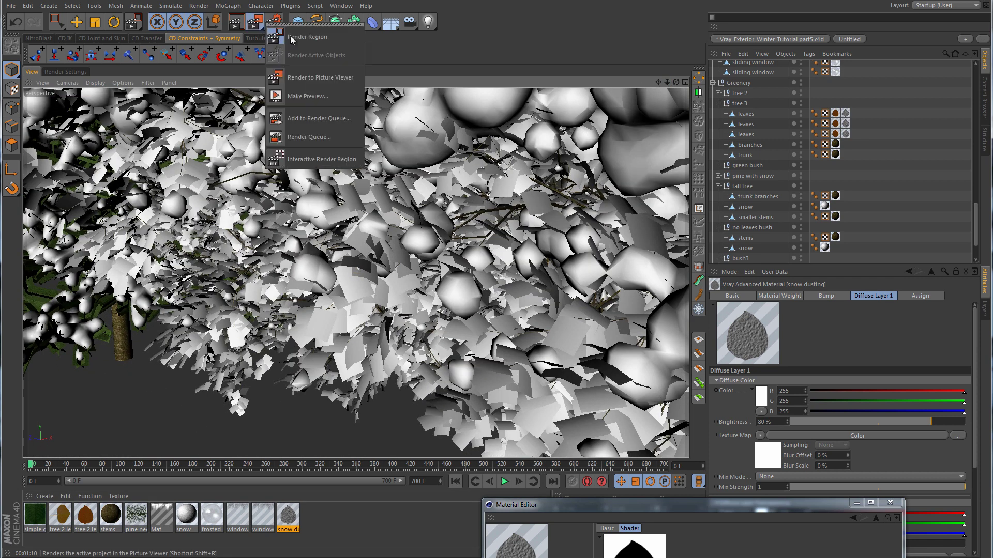
click(292, 38)
drag(321, 255, 396, 330)
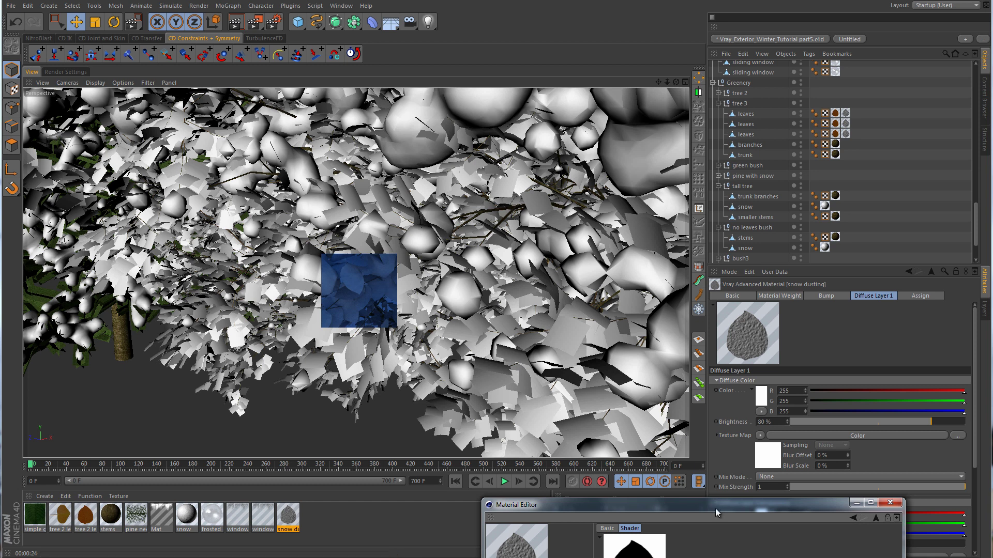
- Move the Filter layer below the Noise in the snow dusting weight map and set the Noise layer's blend mode to Screen
drag(714, 507, 680, 145)
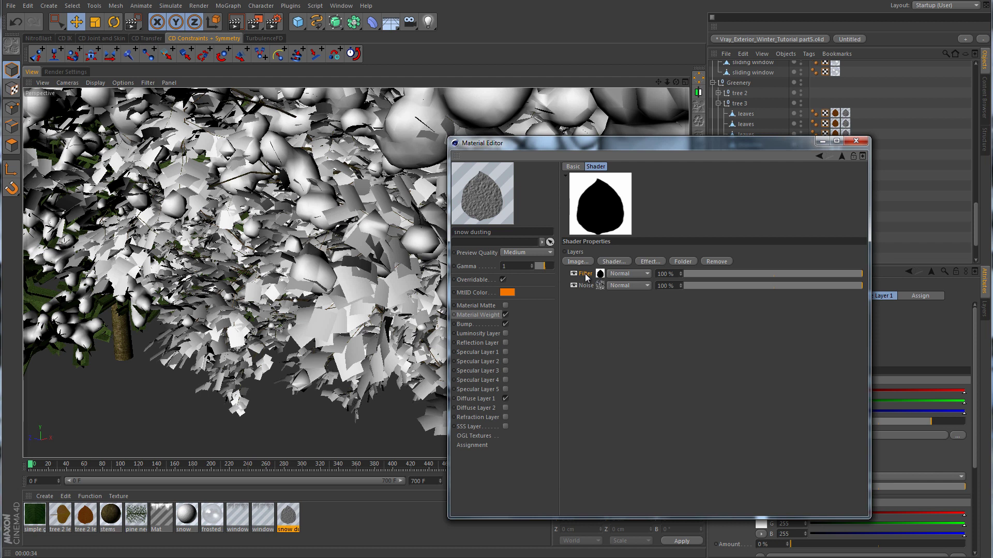
drag(586, 278, 585, 287)
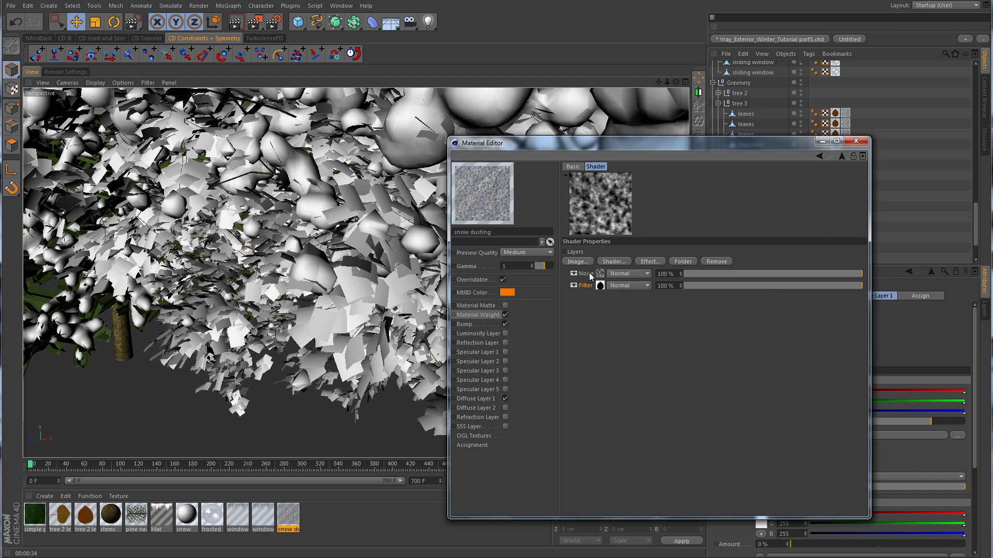
click(643, 275)
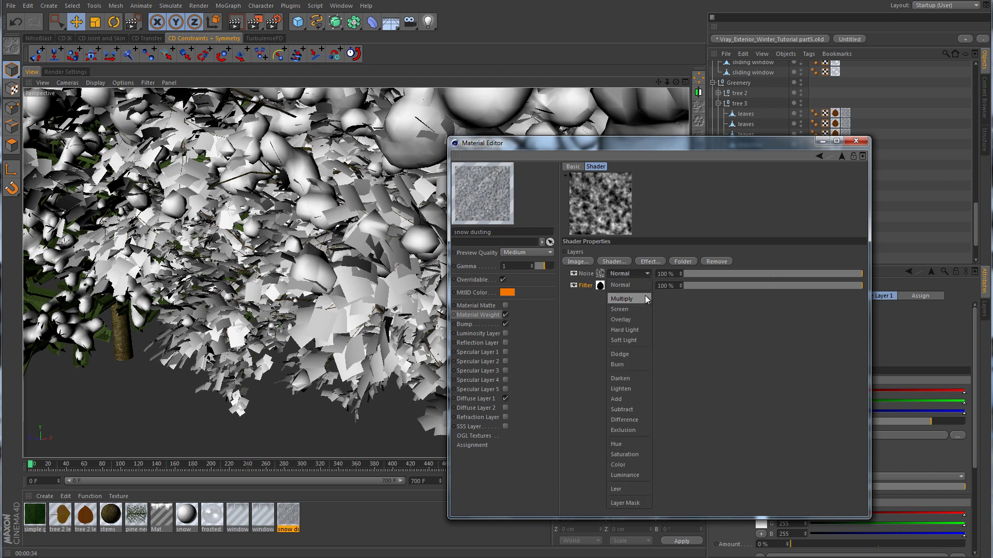
click(644, 295)
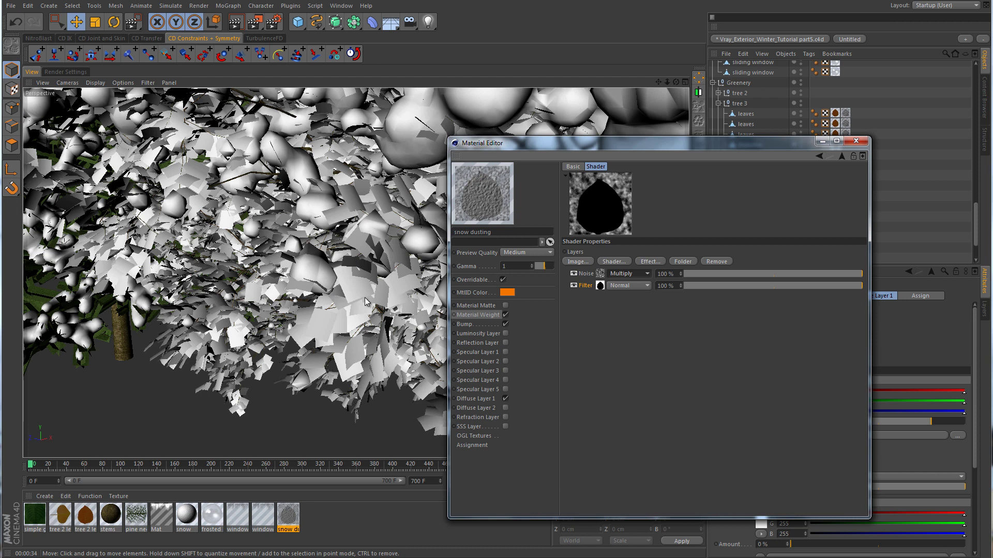
click(622, 274)
click(628, 309)
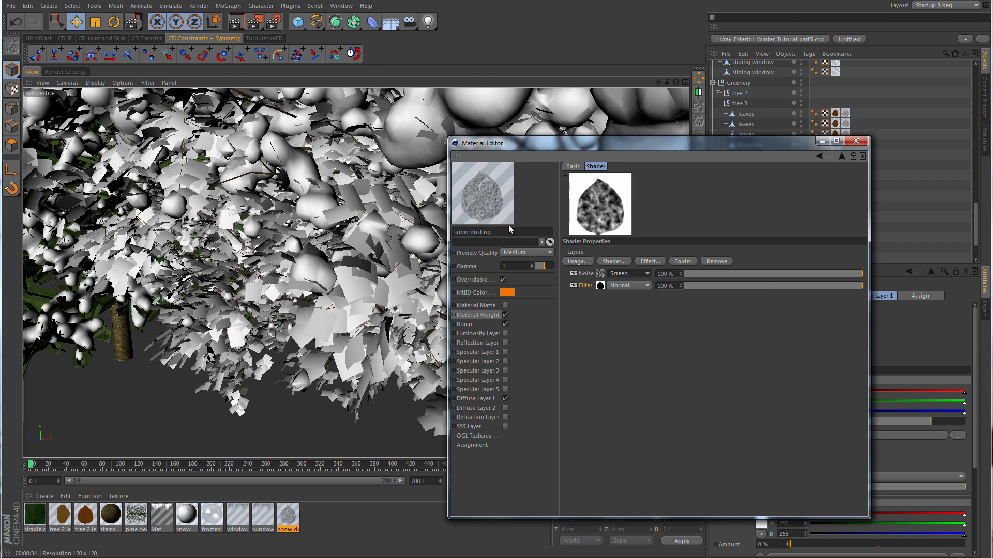
click(856, 141)
- Render a small test region of tree 3's foliage with the reordered snow dusting layers
click(253, 26)
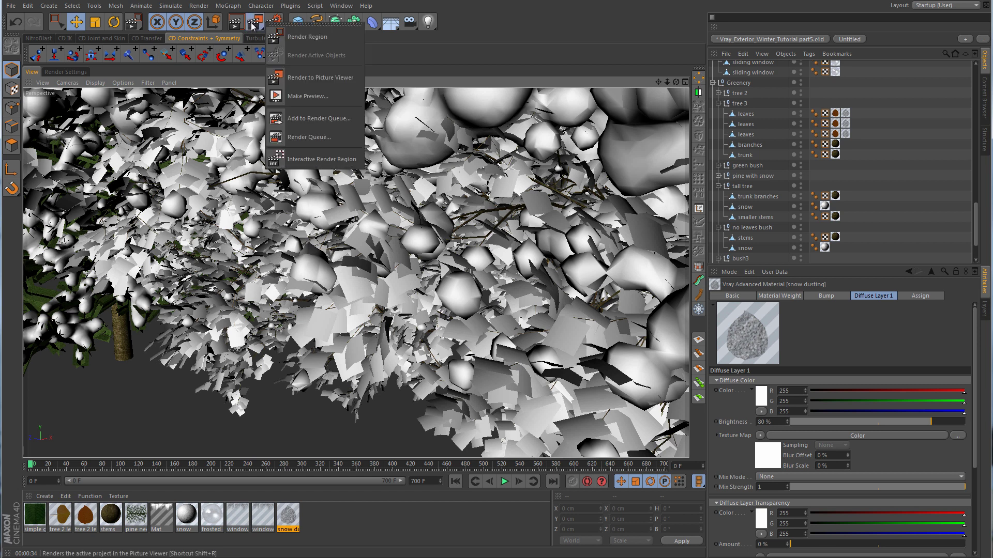
click(300, 41)
drag(328, 259, 402, 336)
key(e)
key(ctrl+r)
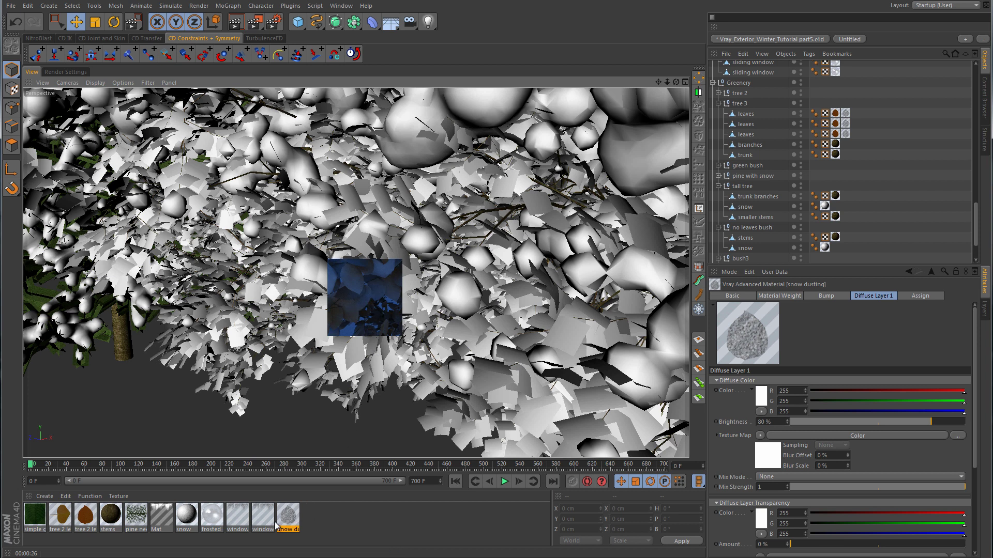
- Select the bottom leaves of the front bush beside the stairs and show the settings of the simple green leaf material
alt+right_drag(424, 350, 297, 402)
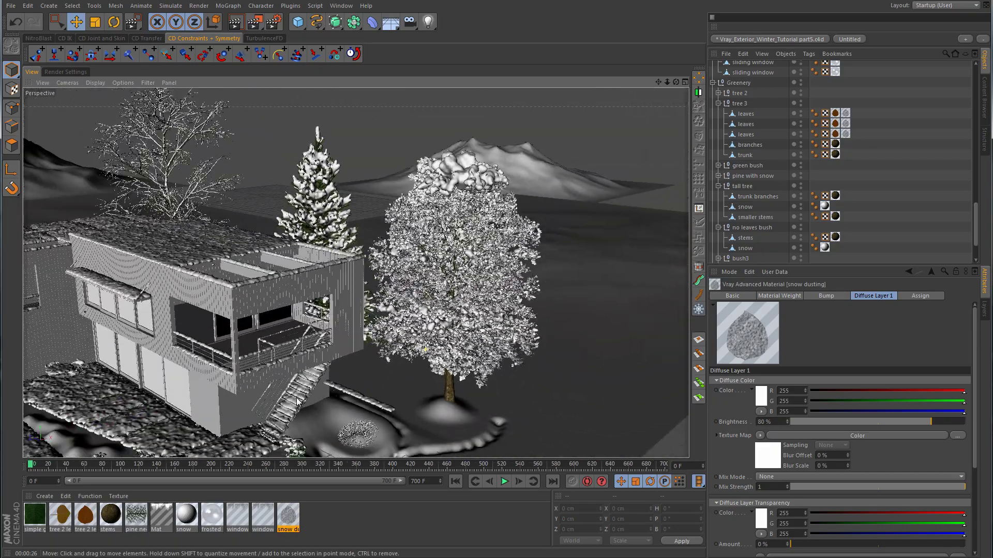
alt+middle_drag(297, 398, 365, 312)
alt+right_drag(418, 312, 569, 299)
alt+drag(569, 300, 550, 283)
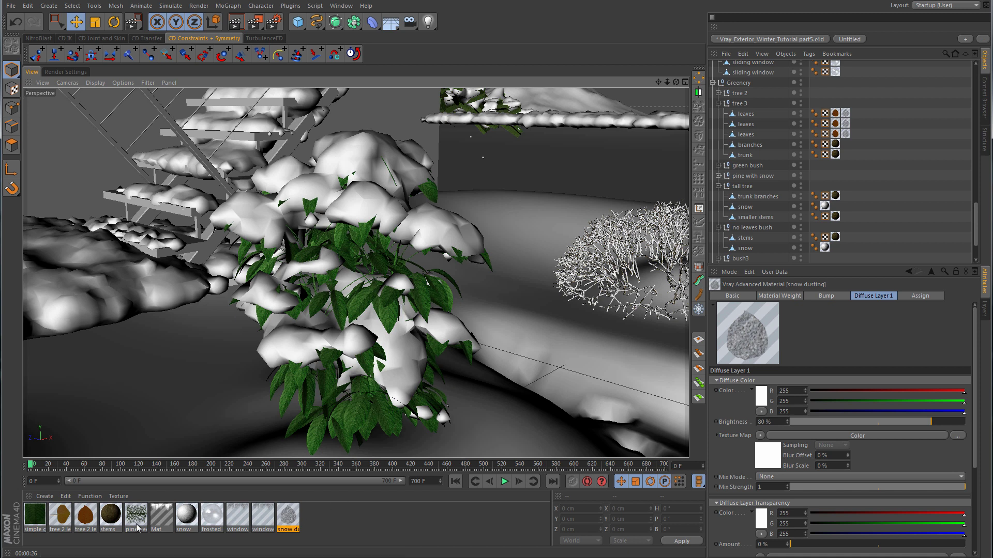
click(354, 420)
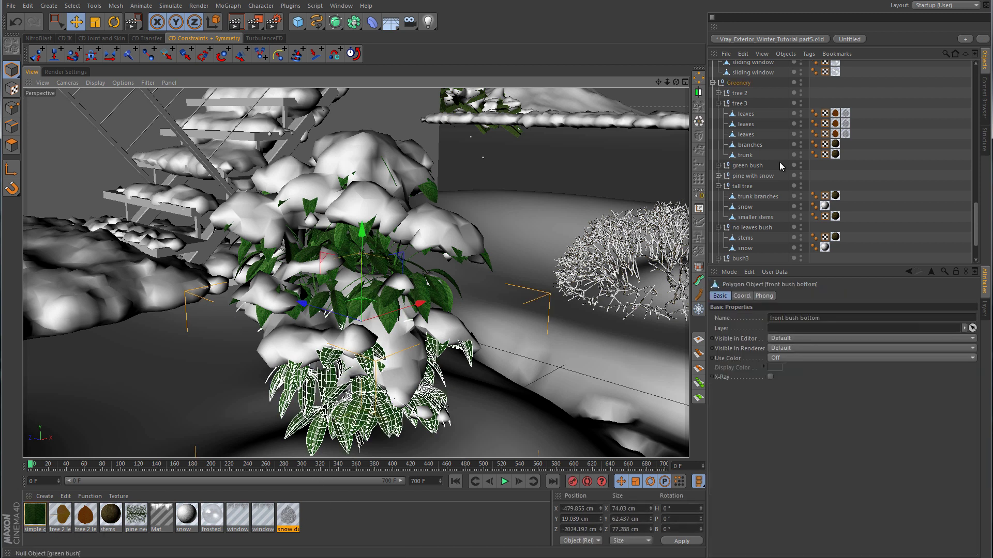
scroll(781, 165, down, 5)
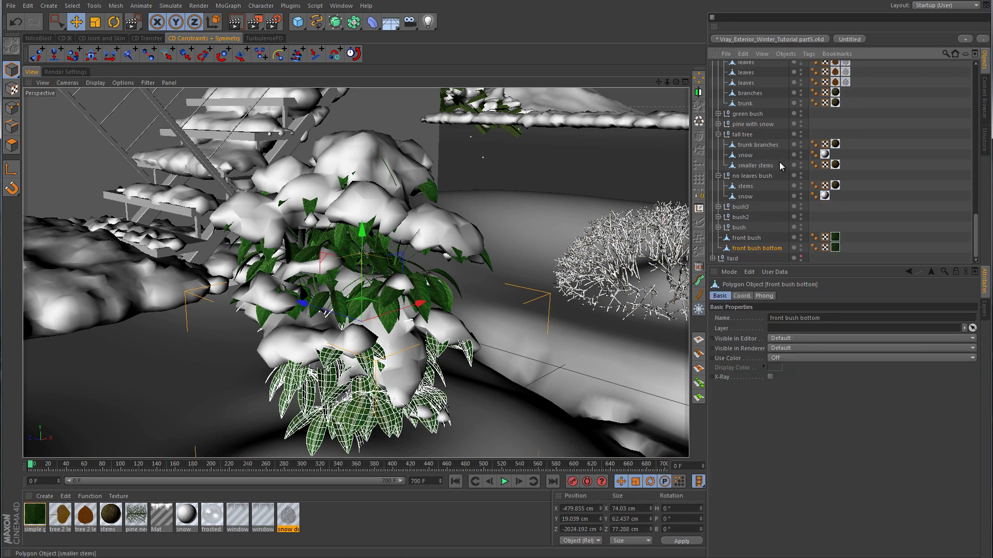
click(40, 511)
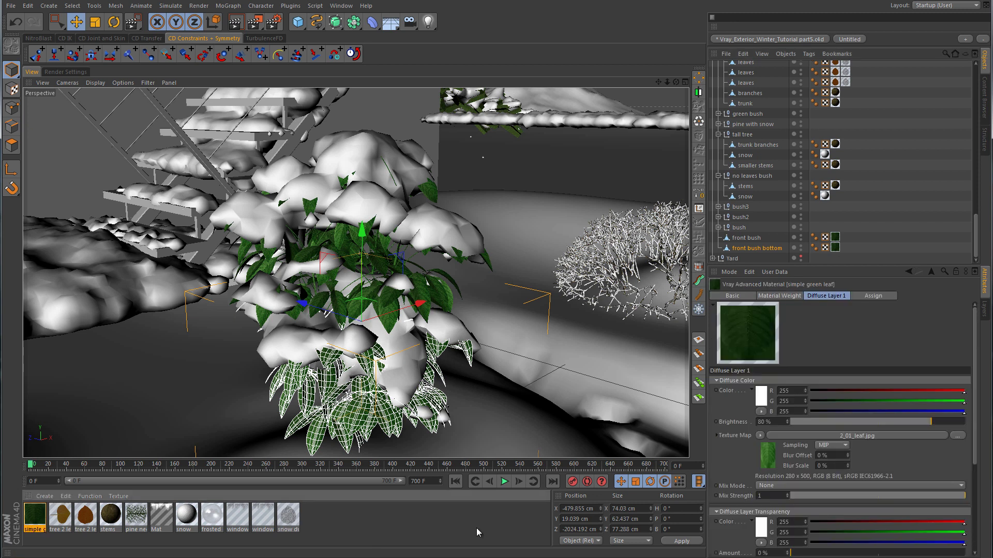
- Duplicate the snow dusting material and delete the Filter layer from the copy's Material Weight color map
click(292, 516)
ctrl+drag(292, 512, 313, 513)
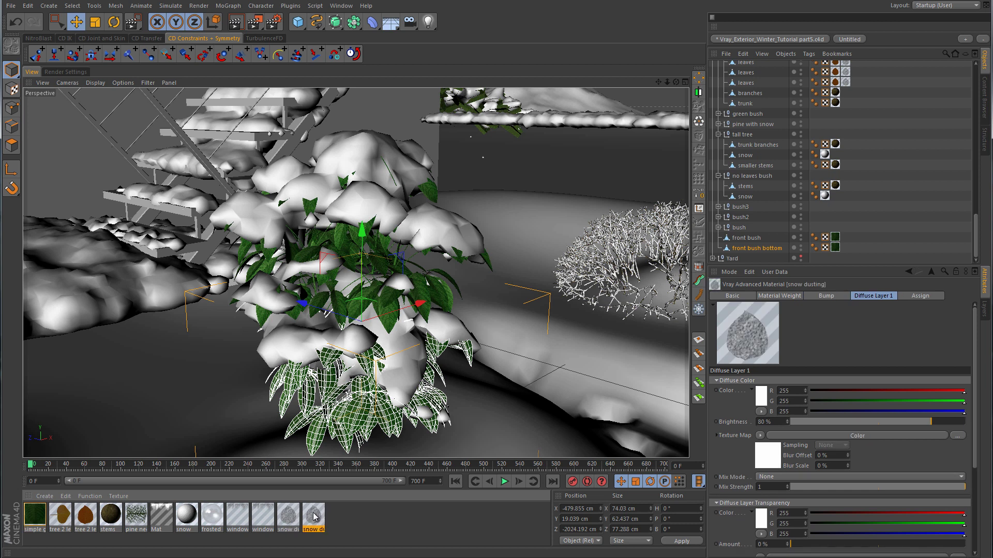
double_click(314, 515)
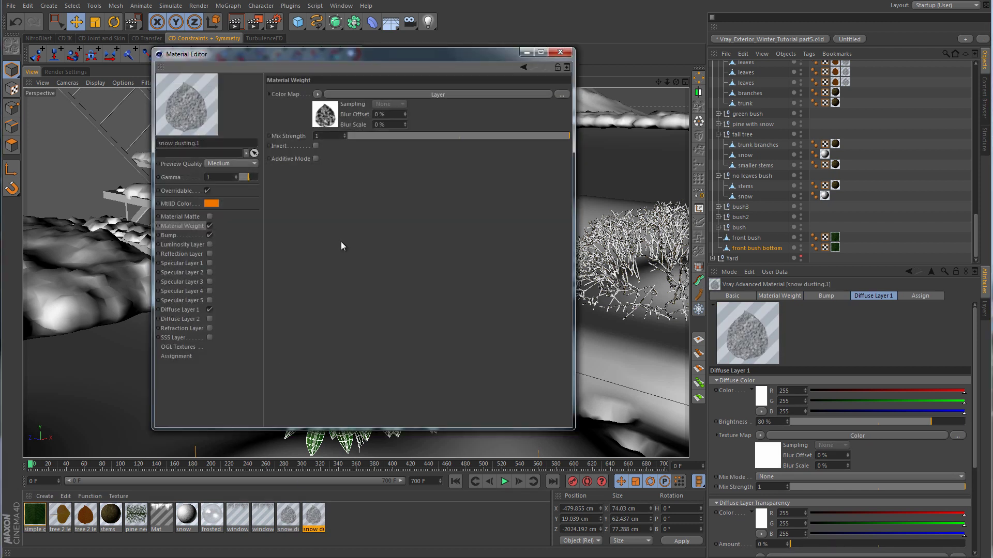
click(440, 94)
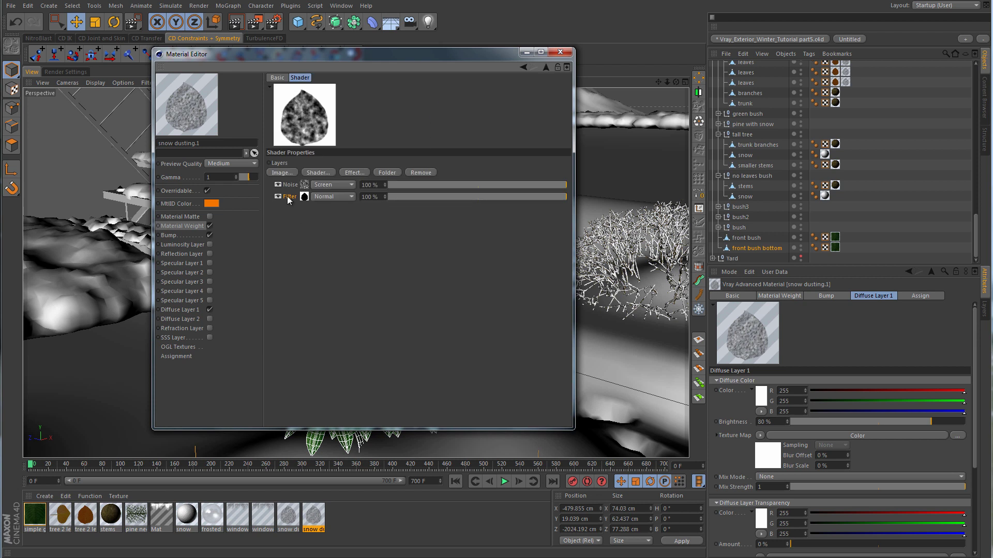
key(Delete)
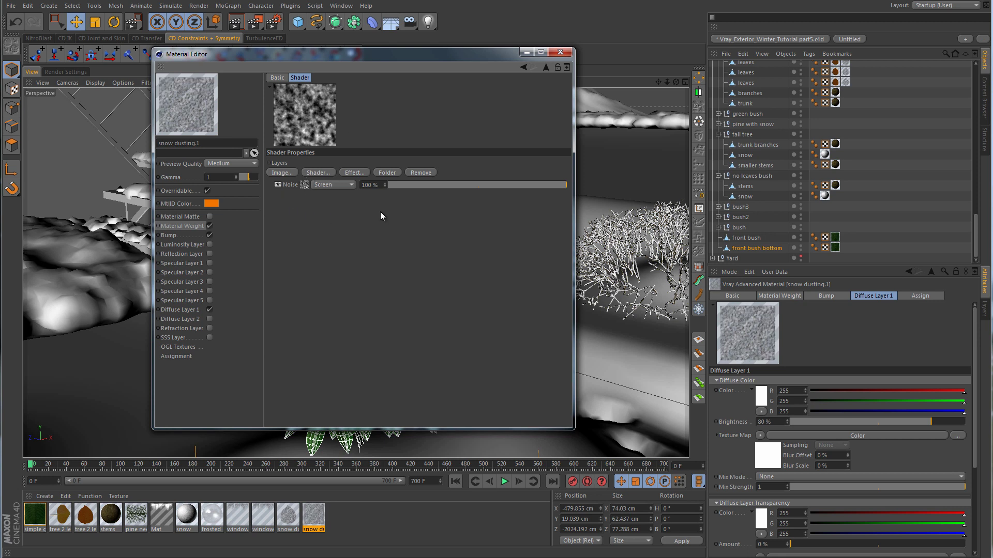
click(565, 52)
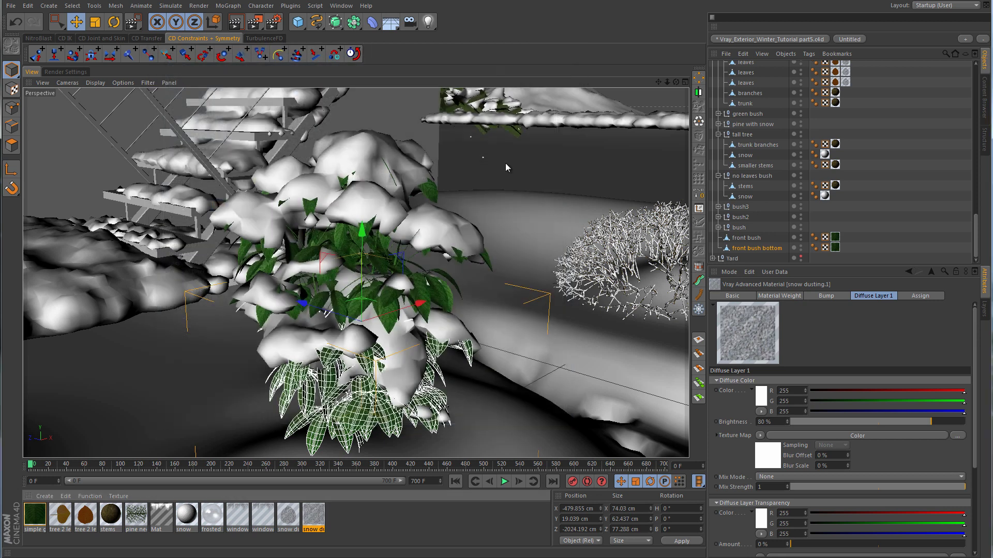
- Apply the duplicated snow dusting material to front bush bottom with Mix Textures enabled, and copy its texture tag to front bush
drag(320, 516, 779, 249)
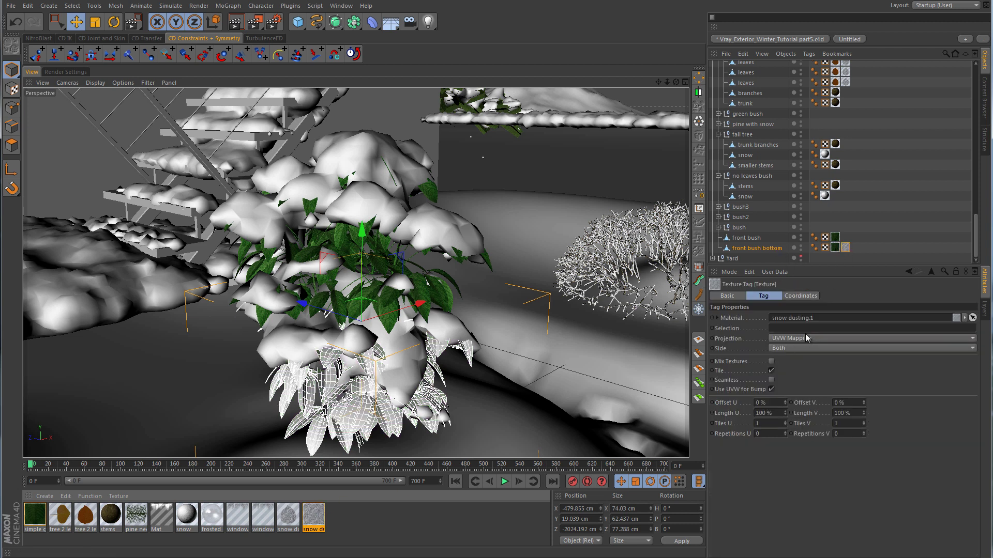
click(771, 362)
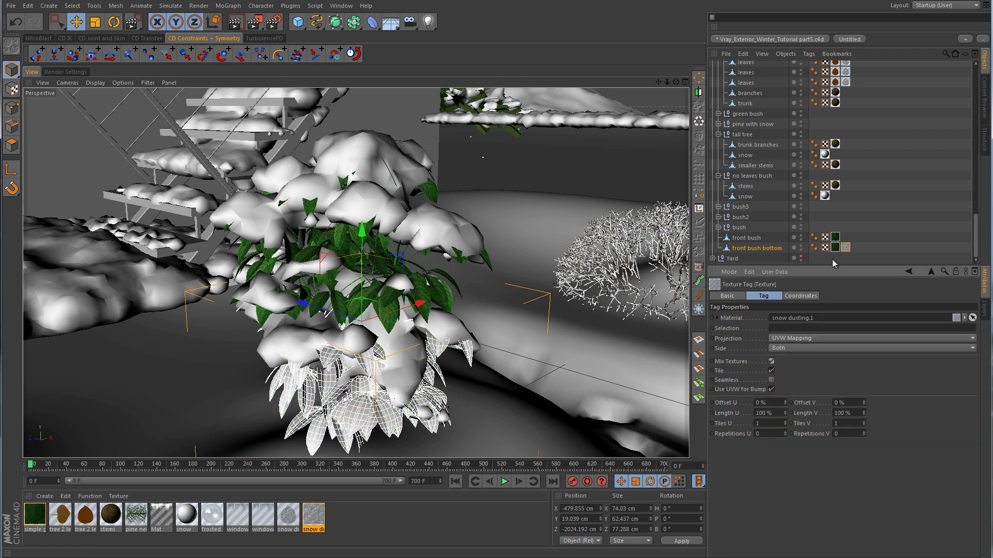
ctrl+drag(845, 247, 846, 239)
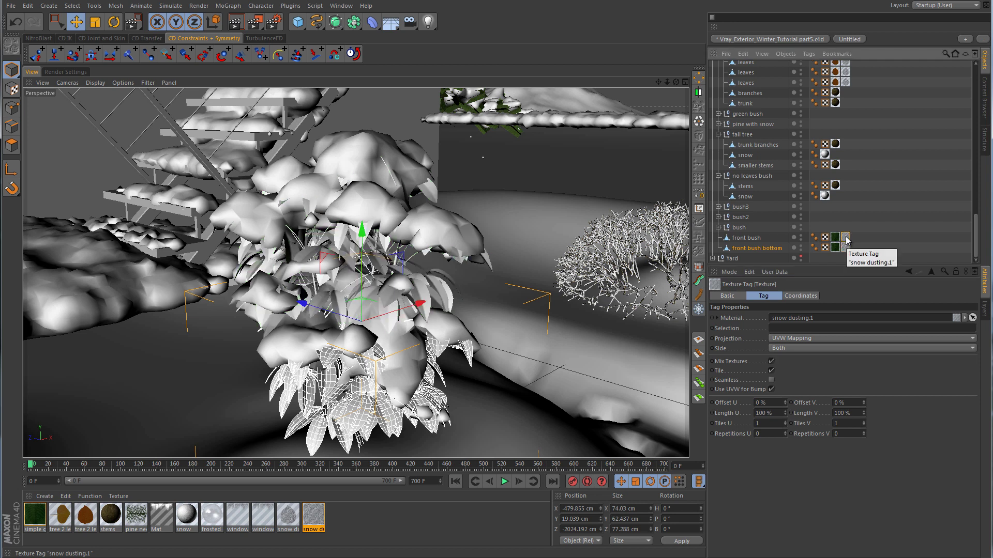
- Render a test region covering the whole front bush with its new snow dusting
alt+right_drag(535, 303, 518, 310)
alt+drag(519, 314, 483, 309)
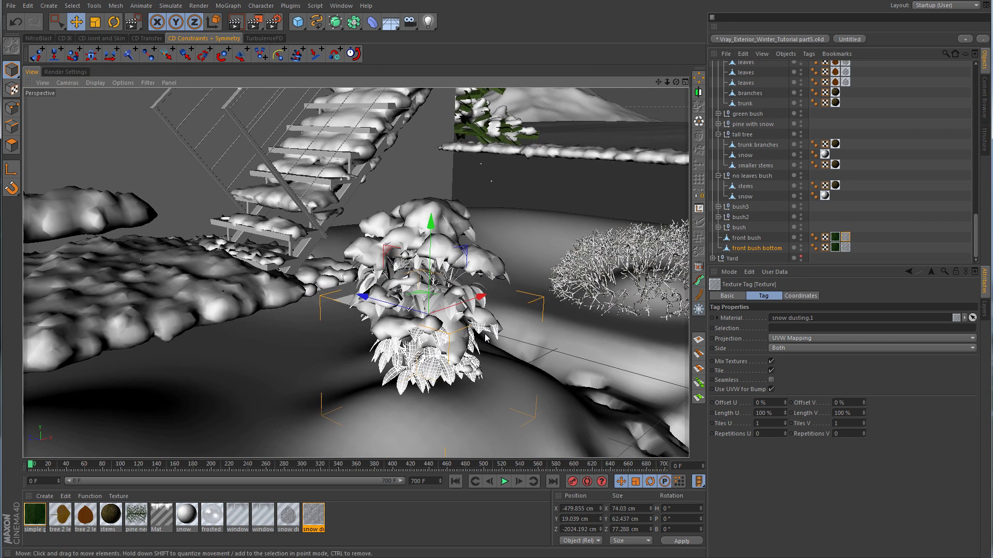
drag(250, 26, 288, 33)
drag(357, 243, 494, 394)
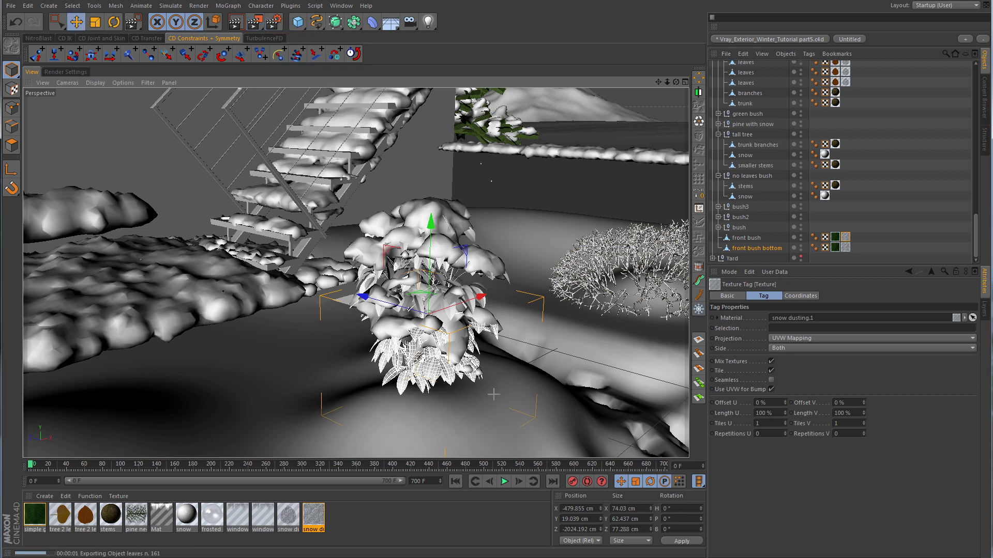